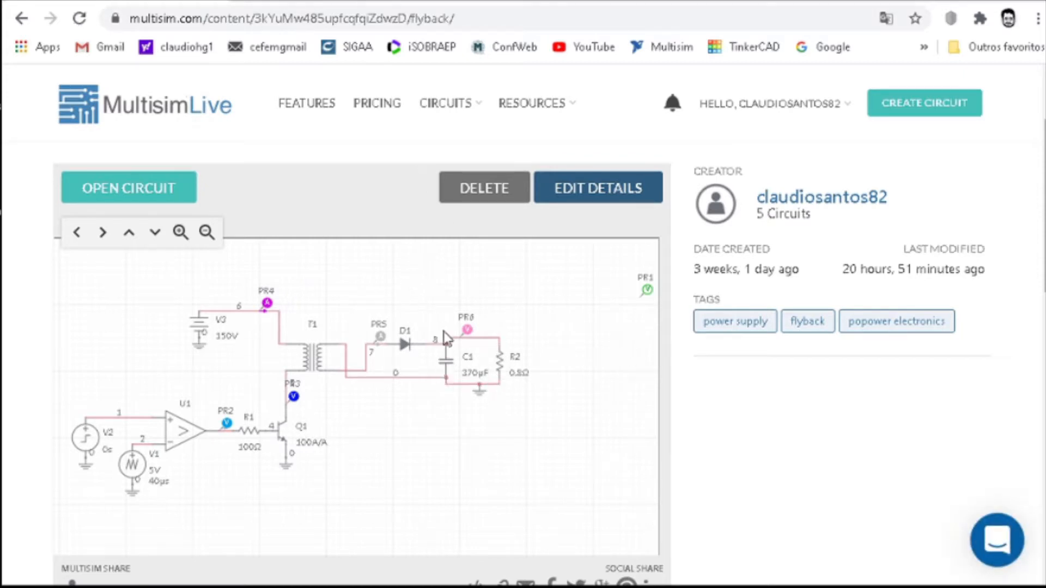
# Step: Create a new circuit and set its simulation type to Transient
pyautogui.click(923, 111)
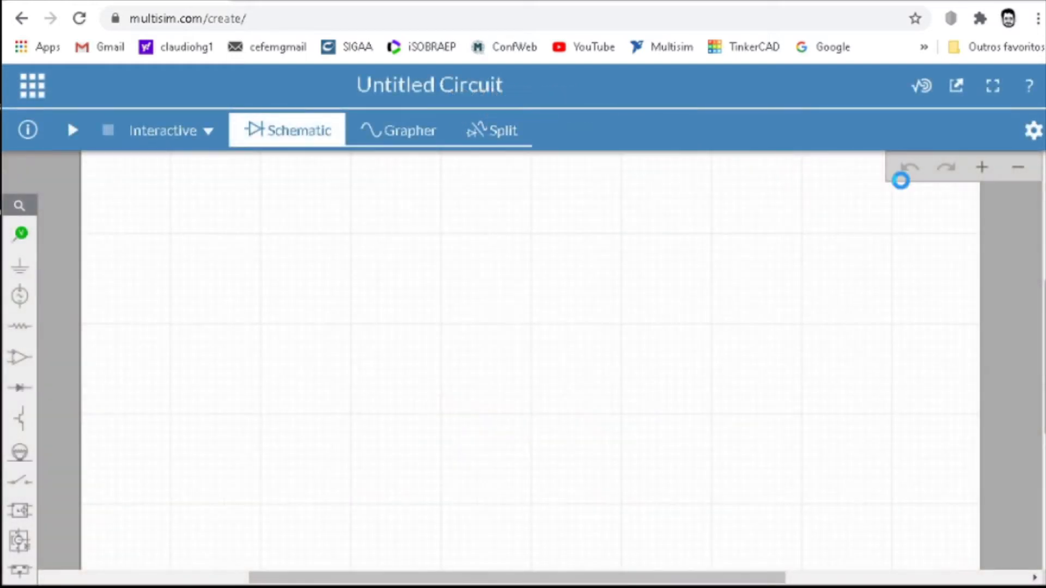
pyautogui.click(187, 139)
pyautogui.click(187, 143)
pyautogui.click(207, 131)
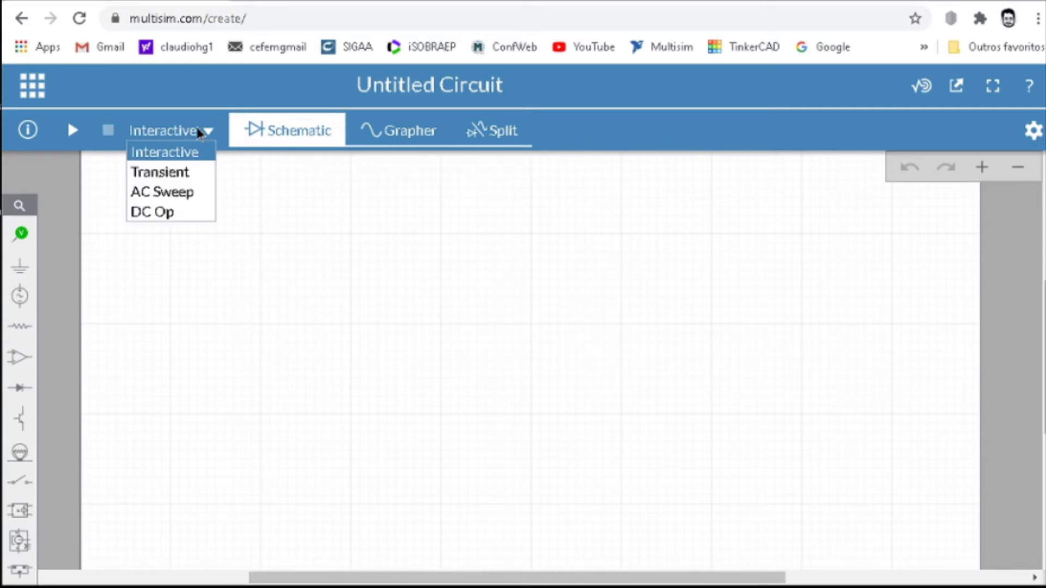
pyautogui.click(191, 172)
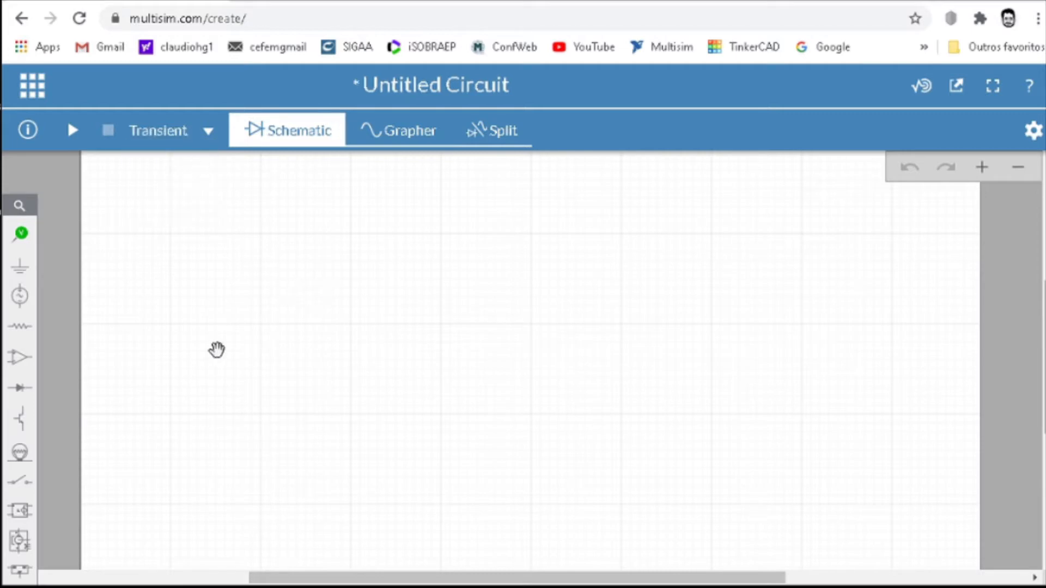
# Step: Find the Ideal Comparator in the component library and place it in the left half of the schematic
pyautogui.click(24, 358)
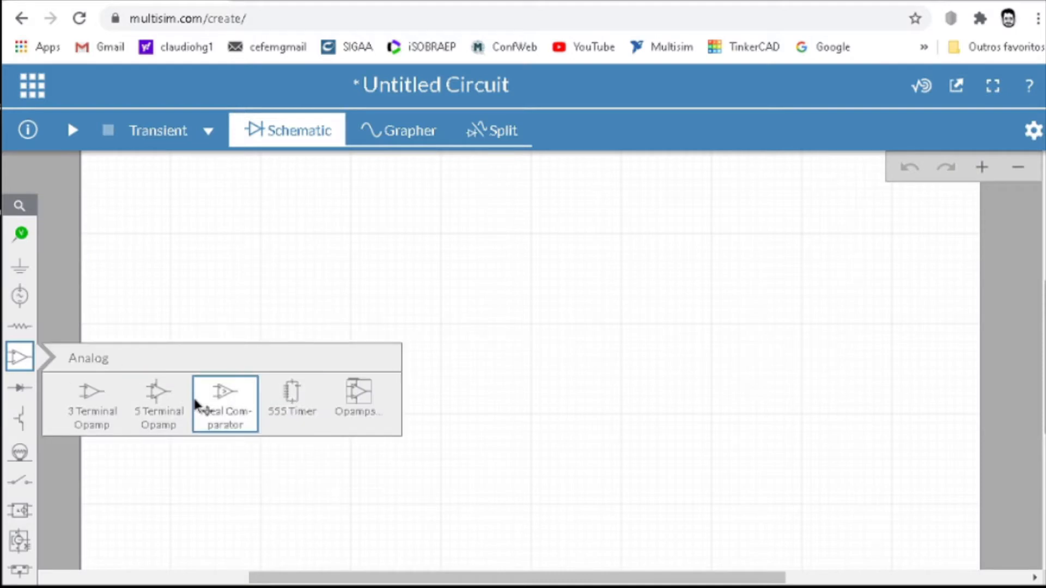
pyautogui.click(19, 205)
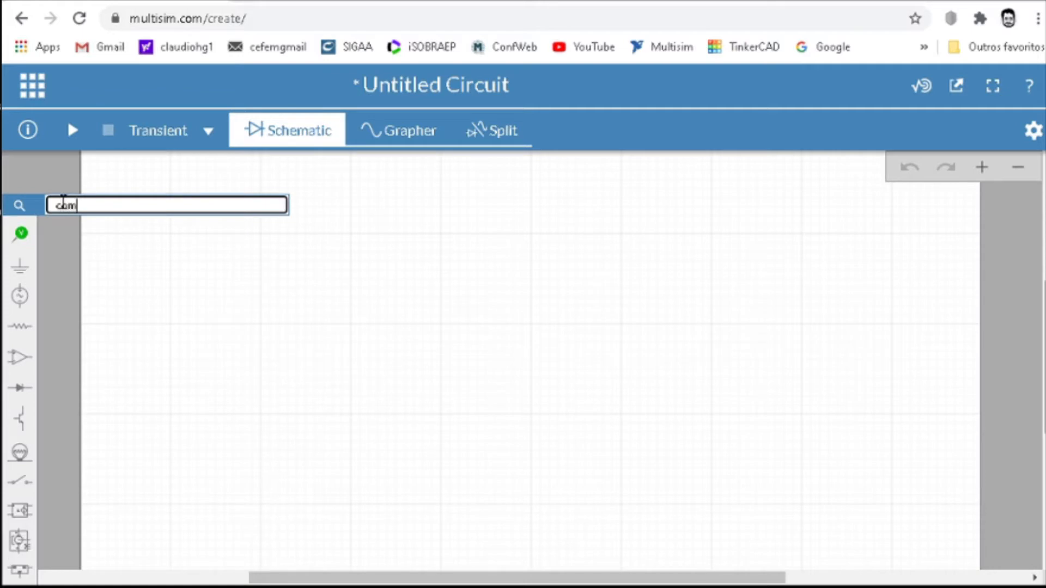
pyautogui.write('compa')
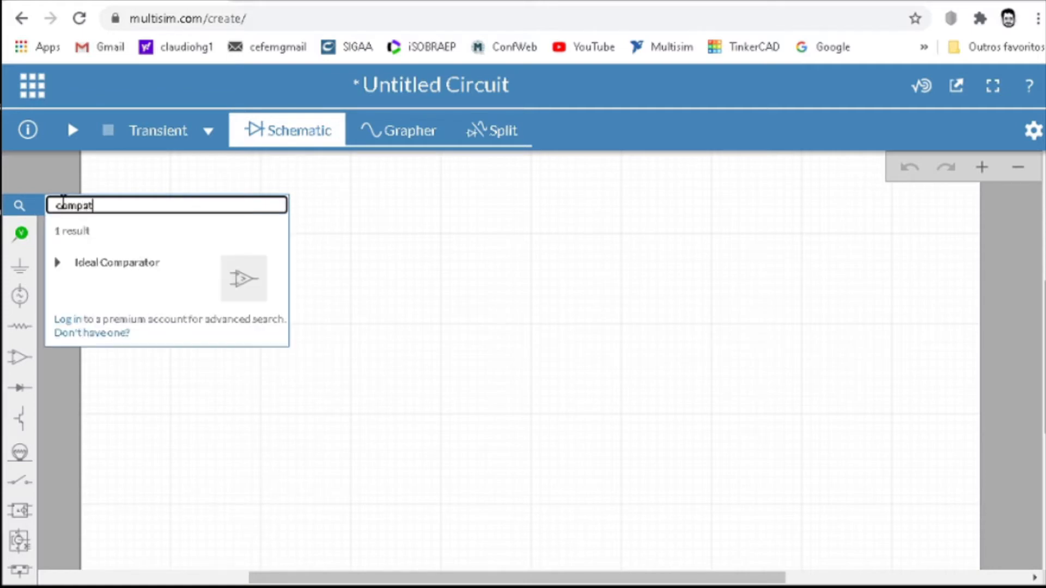
pyautogui.write('rat')
pyautogui.click(247, 274)
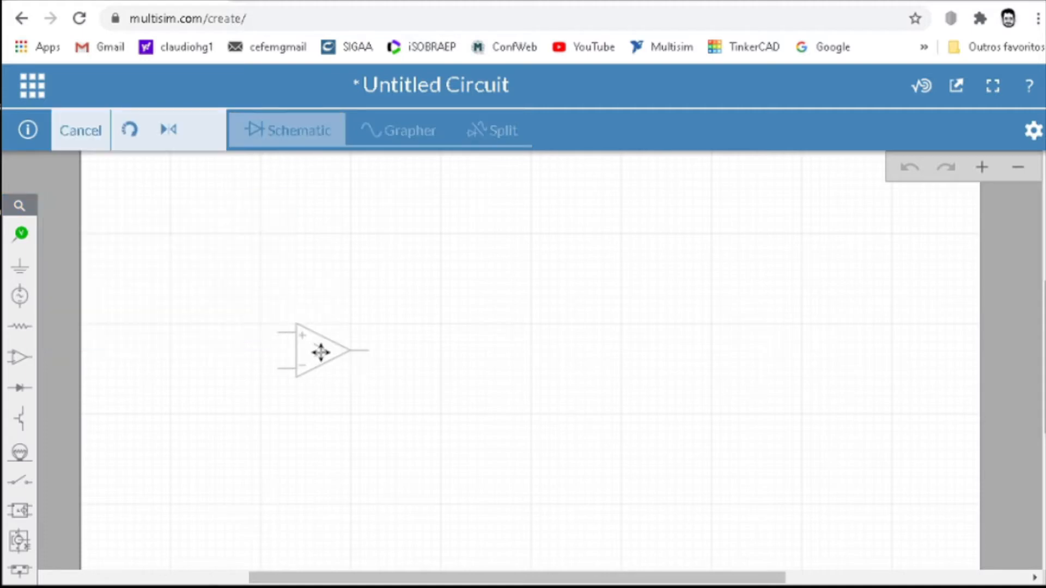
pyautogui.click(321, 352)
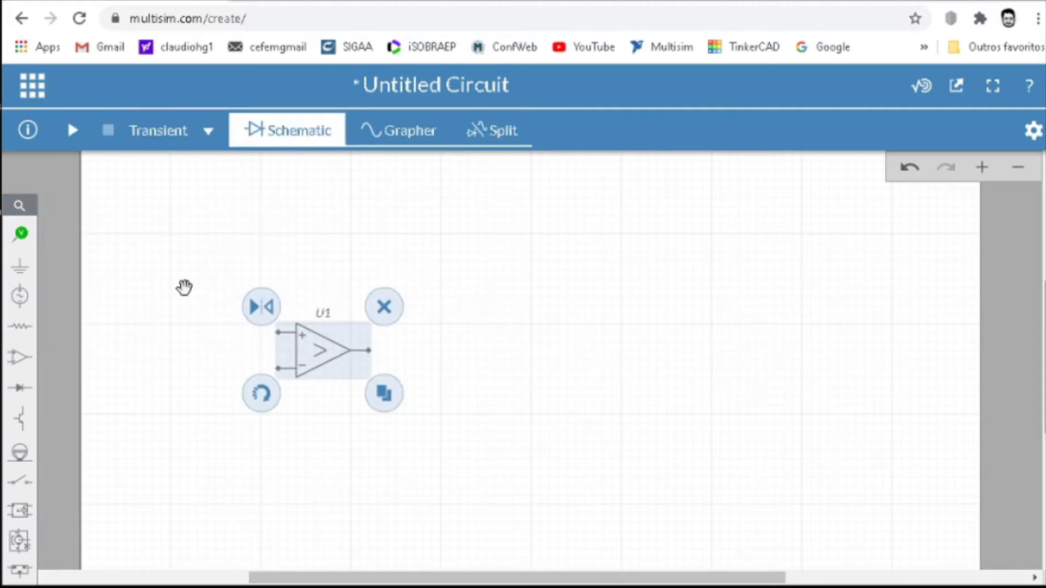
pyautogui.click(182, 278)
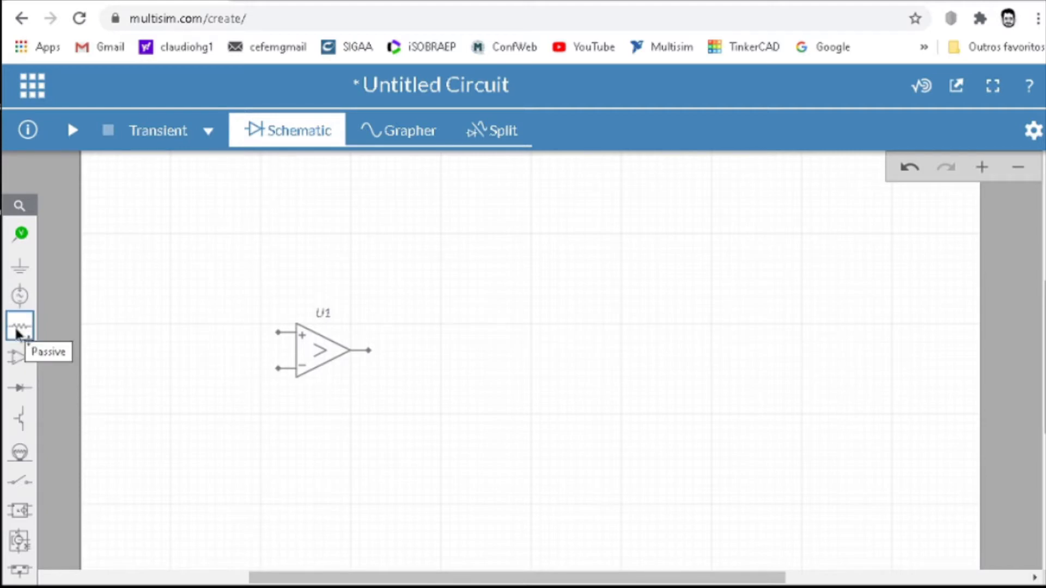
# Step: Place a Triangular Voltage source just below and left of the comparator's inverting input
pyautogui.click(19, 296)
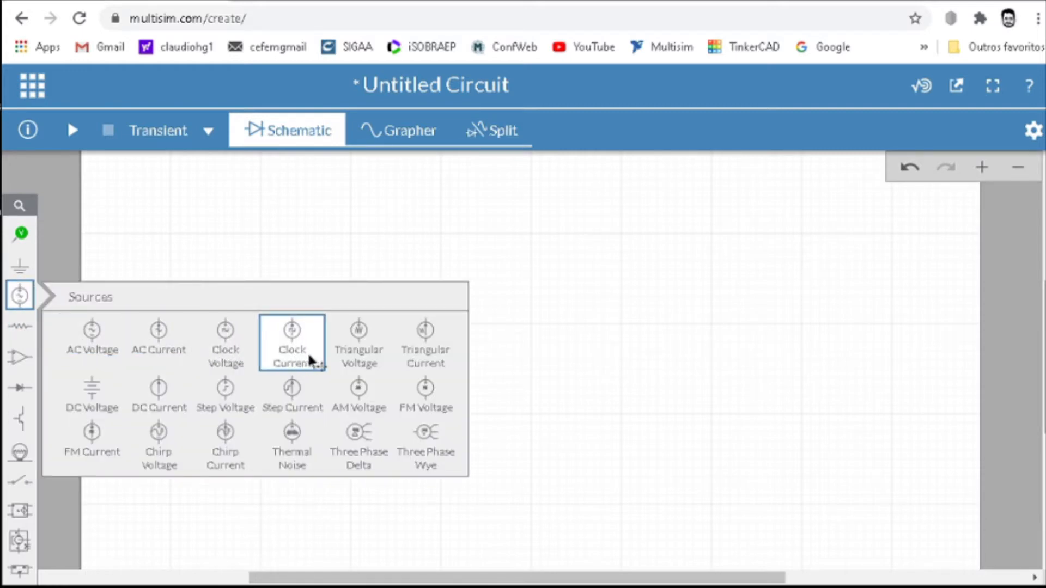
pyautogui.click(367, 348)
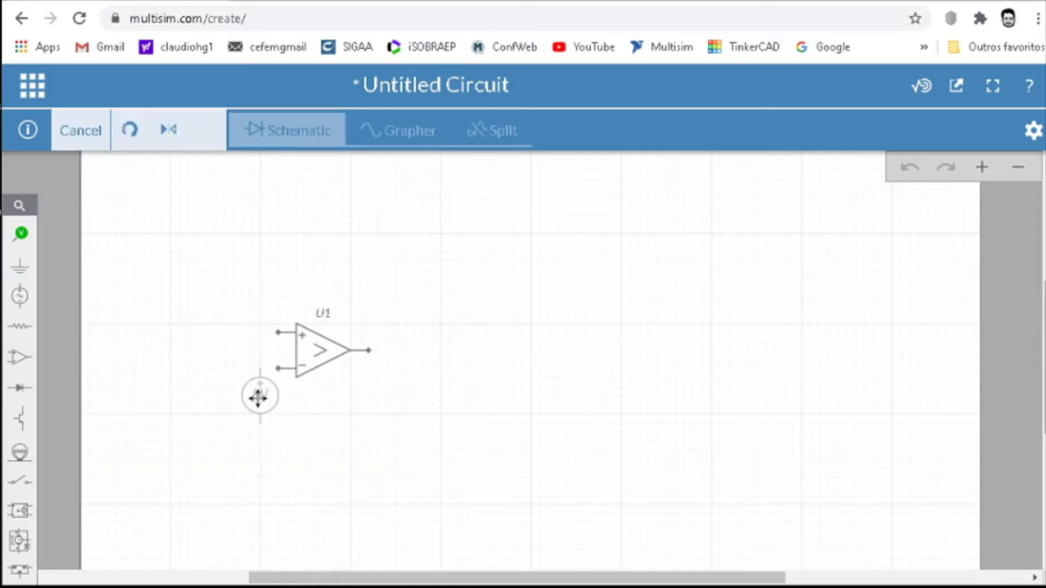
pyautogui.click(259, 398)
pyautogui.click(381, 428)
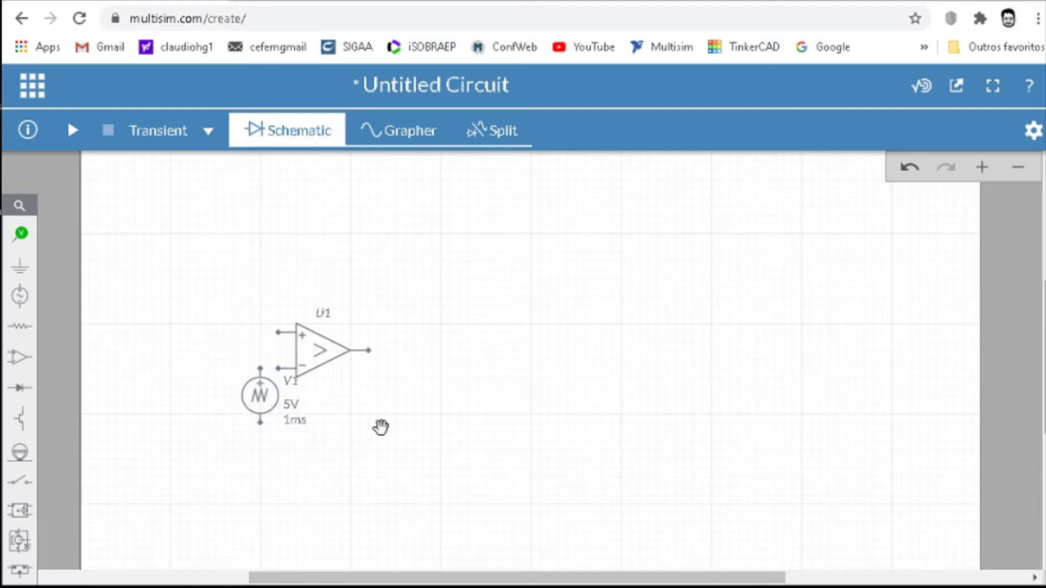
# Step: Place a Step Voltage source left of the triangular source, with its upper terminal level with the comparator's non-inverting input
pyautogui.click(21, 300)
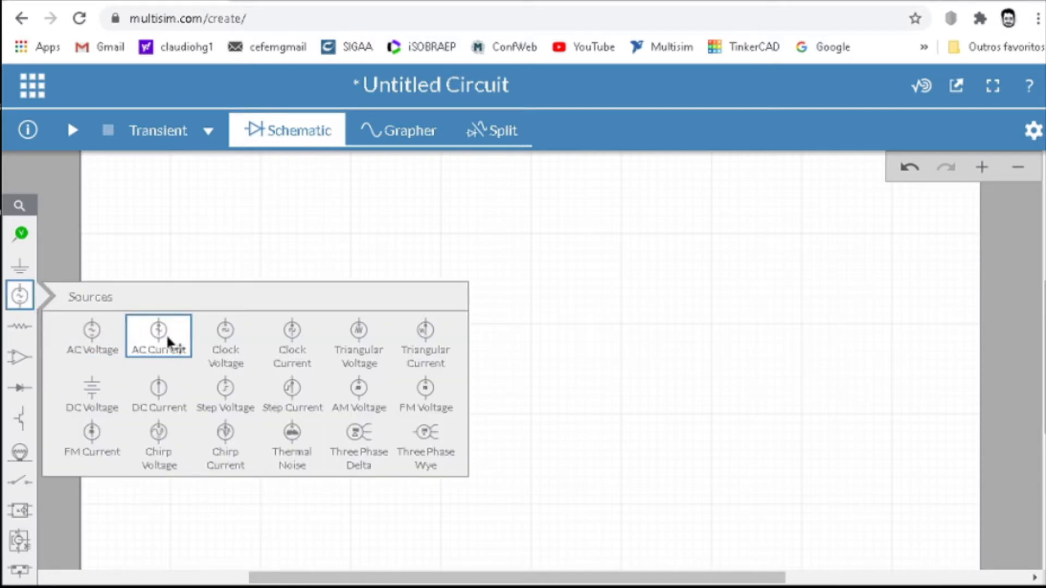
pyautogui.click(228, 395)
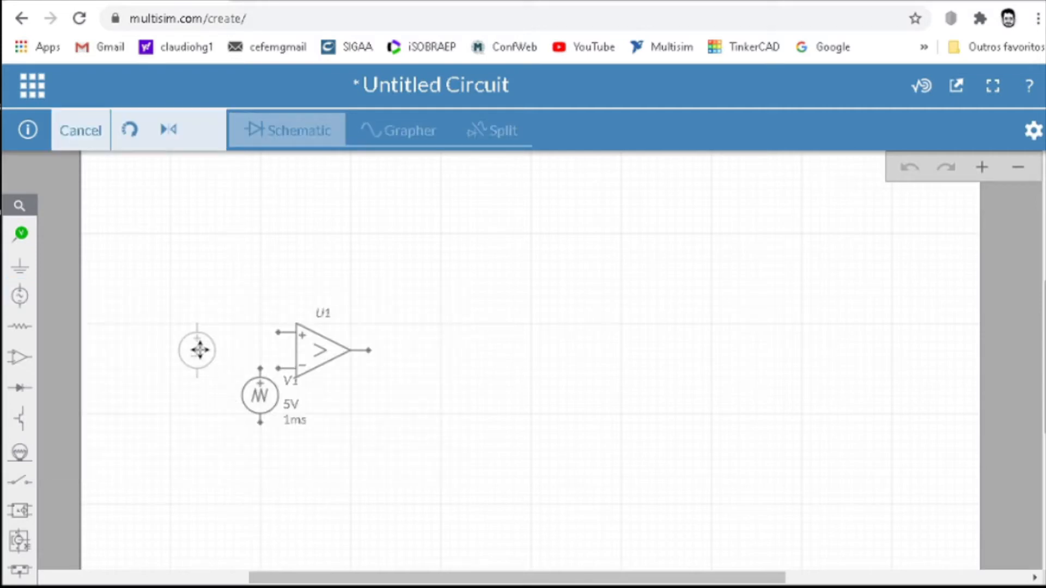
pyautogui.click(199, 349)
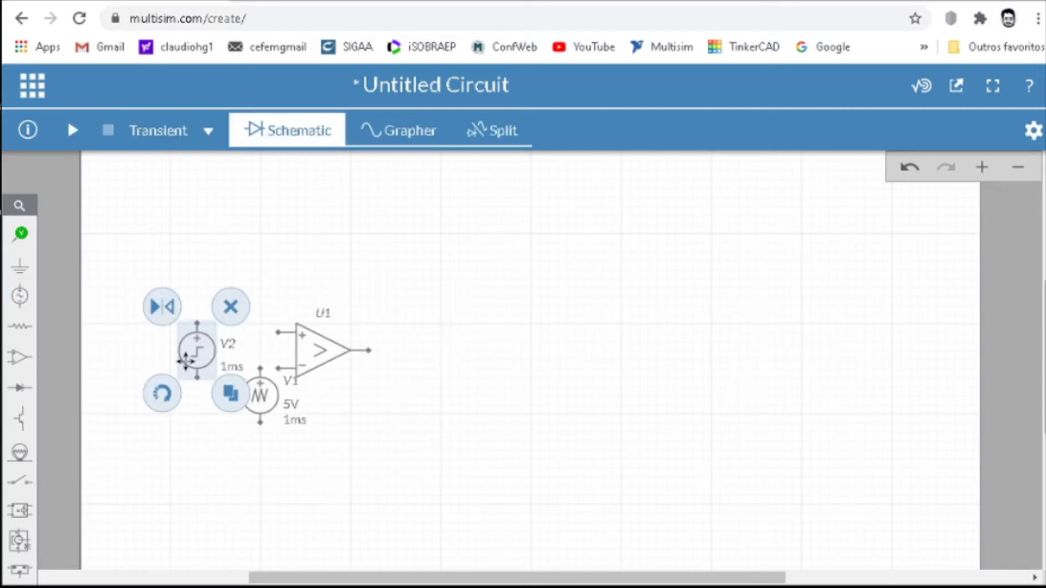
pyautogui.moveTo(186, 364); pyautogui.dragTo(185, 374)
pyautogui.click(376, 369)
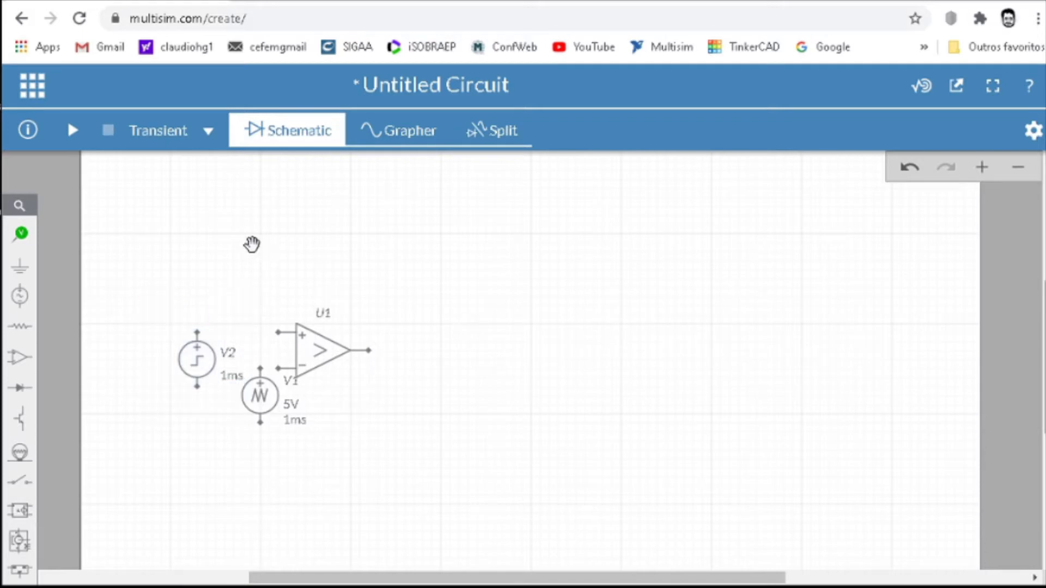
# Step: Ground both voltage sources, then wire the step source to the comparator's + input and the triangular source to its − input
pyautogui.click(20, 266)
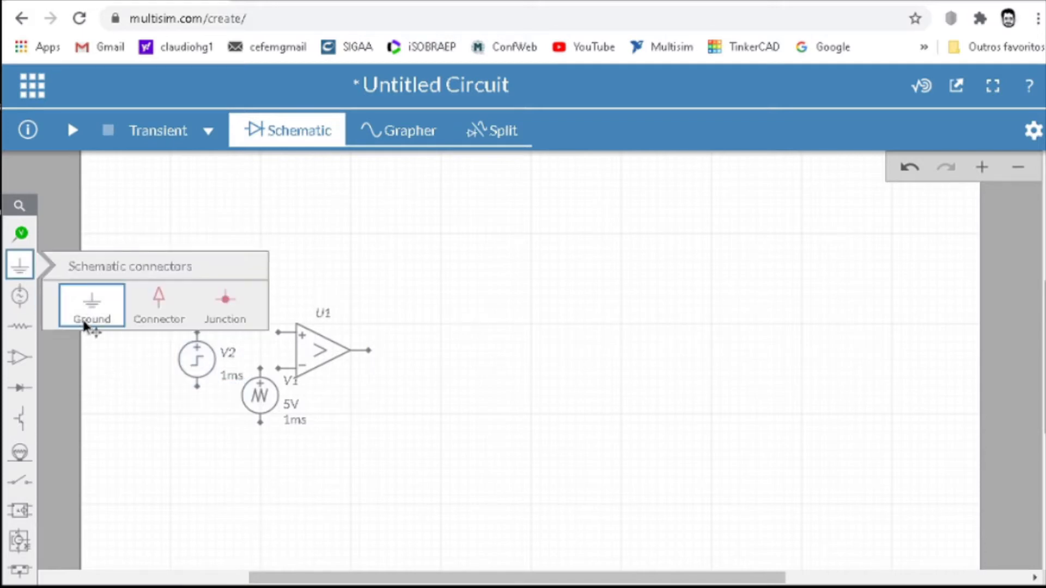
pyautogui.click(85, 319)
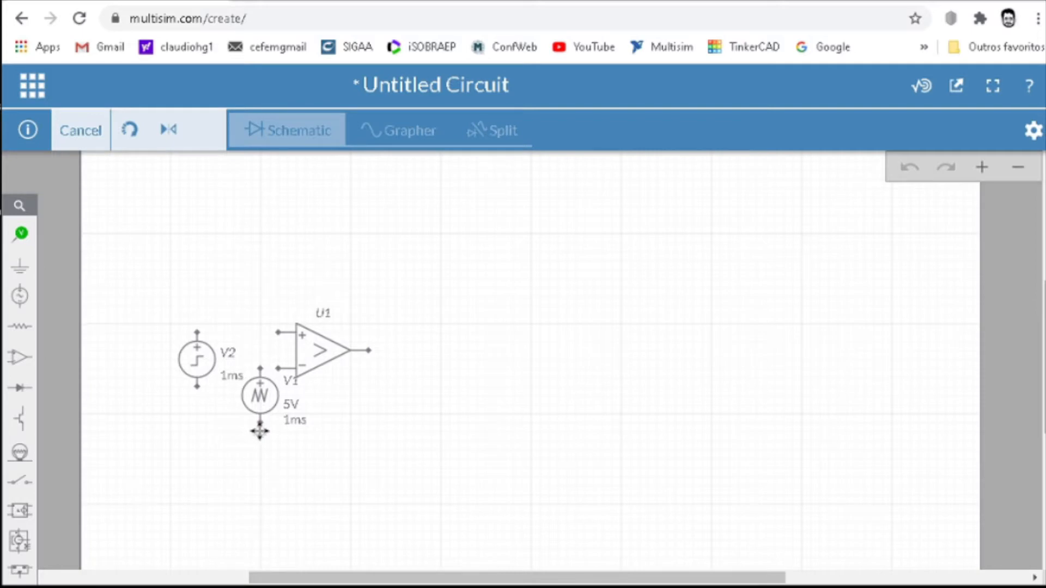
pyautogui.click(260, 428)
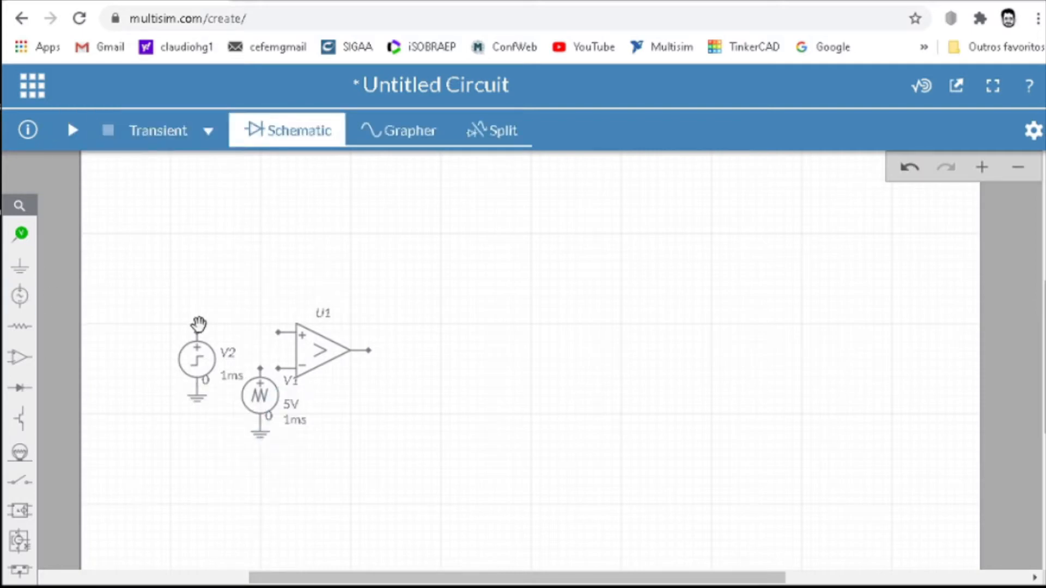
pyautogui.click(198, 331)
pyautogui.click(278, 332)
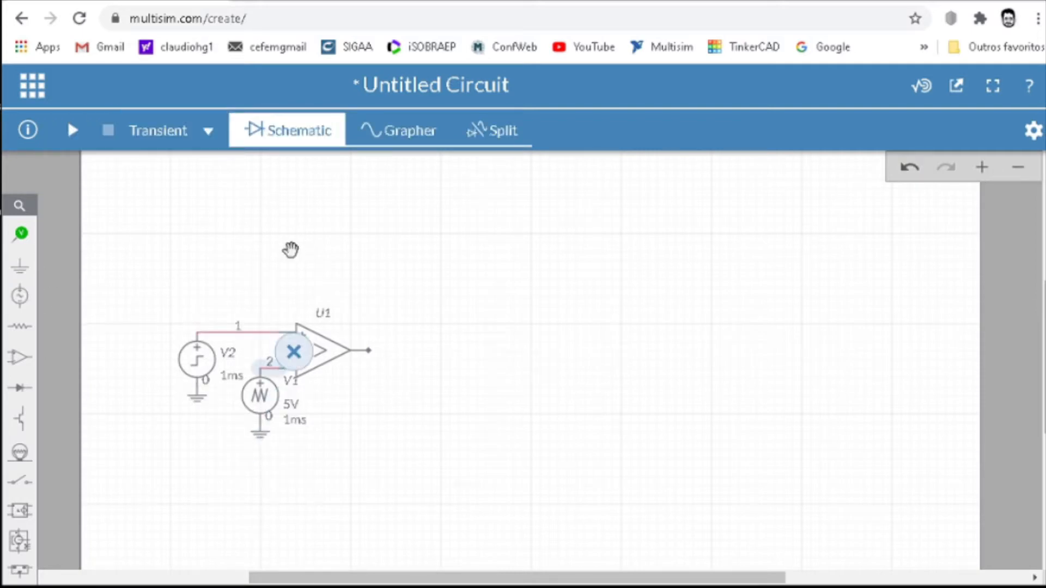
# Step: Open the properties of step source V2 and review its step time, final level and initial level
pyautogui.click(192, 357)
pyautogui.doubleClick(201, 361)
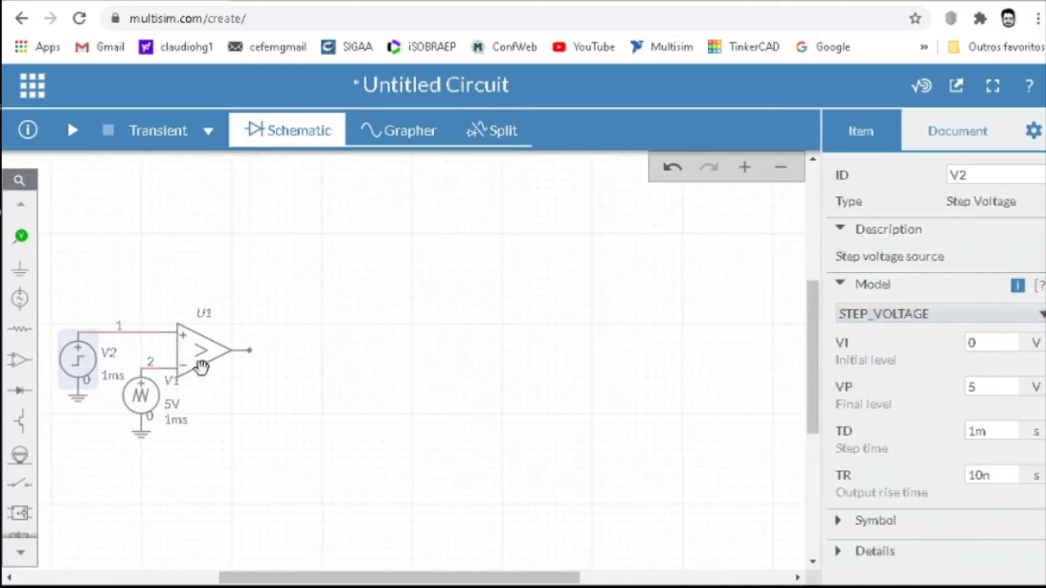
pyautogui.click(999, 430)
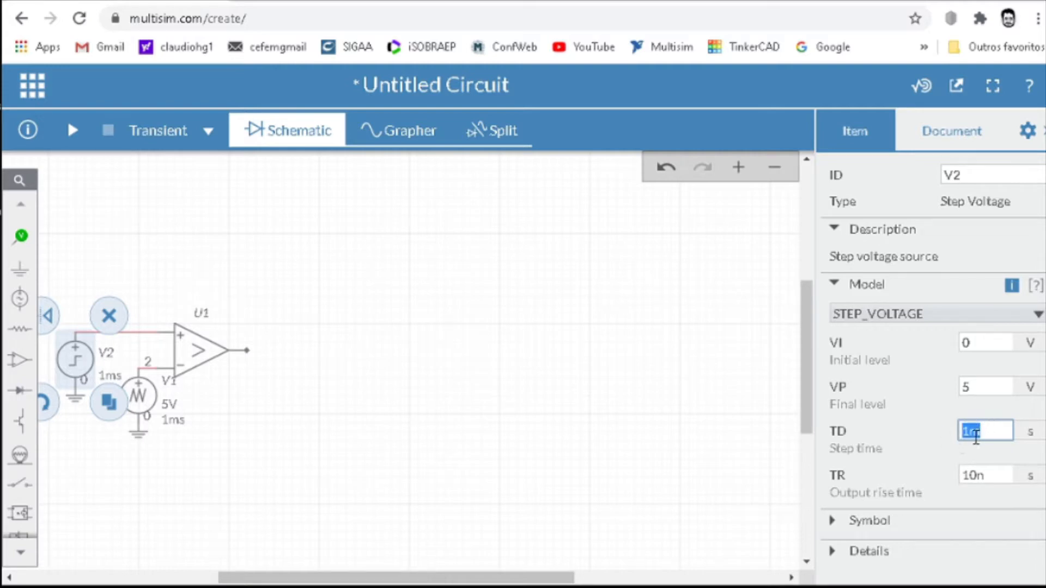
pyautogui.doubleClick(981, 389)
pyautogui.click(991, 353)
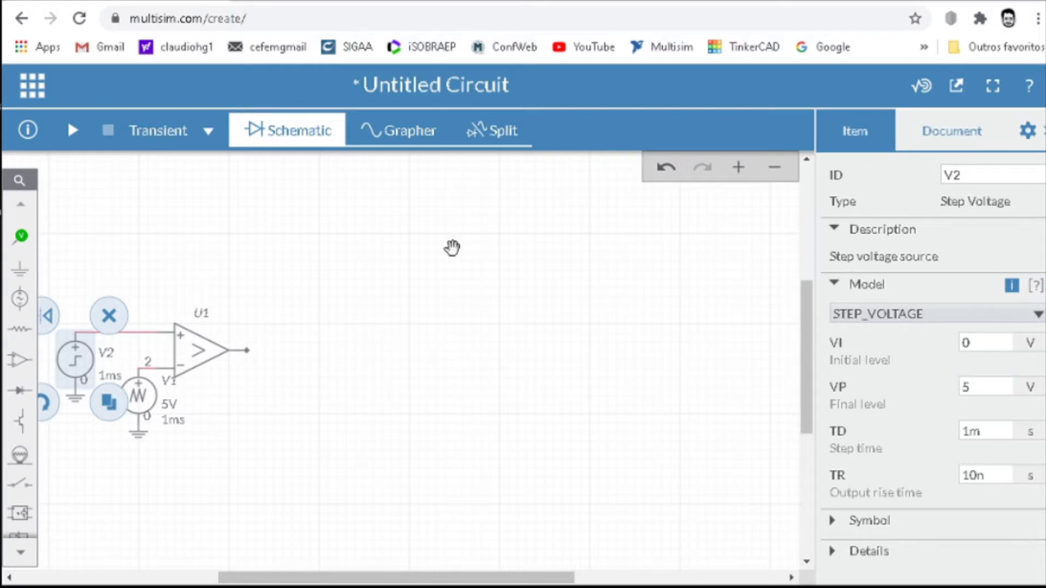
# Step: Open the document's simulation settings and set the transient analysis end time to 5m s
pyautogui.click(953, 132)
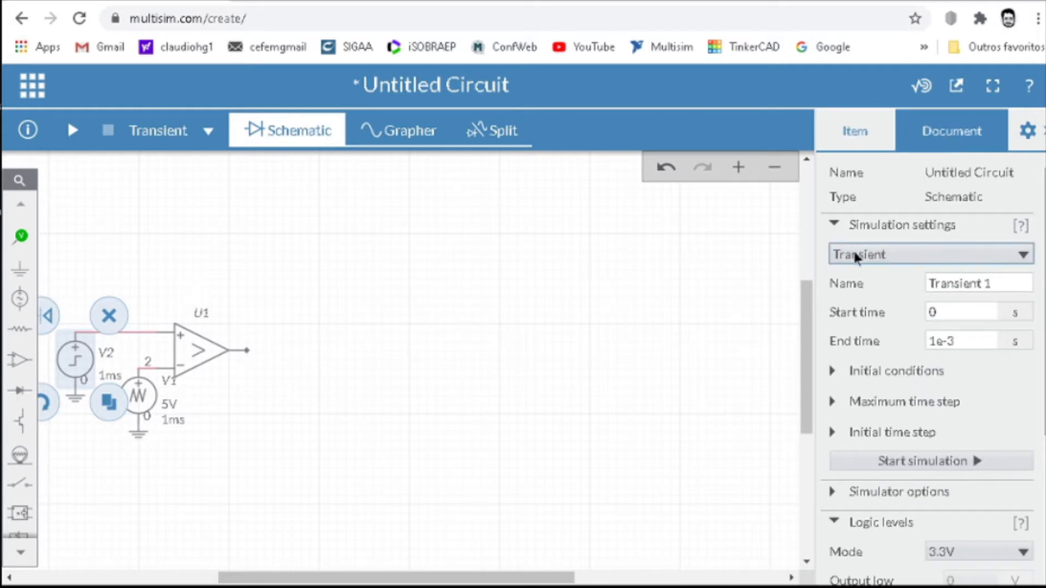
pyautogui.click(199, 135)
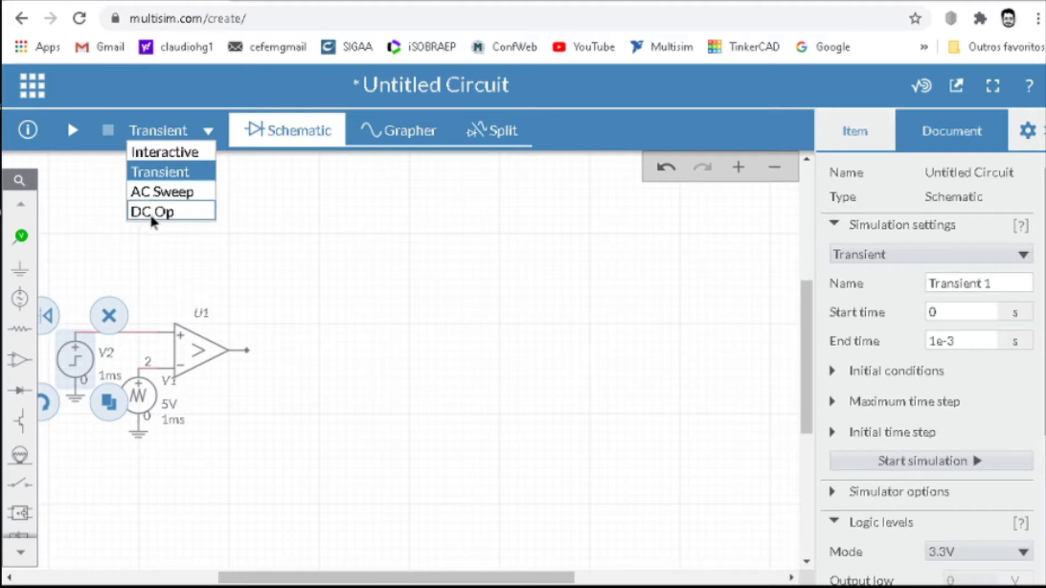
pyautogui.click(896, 256)
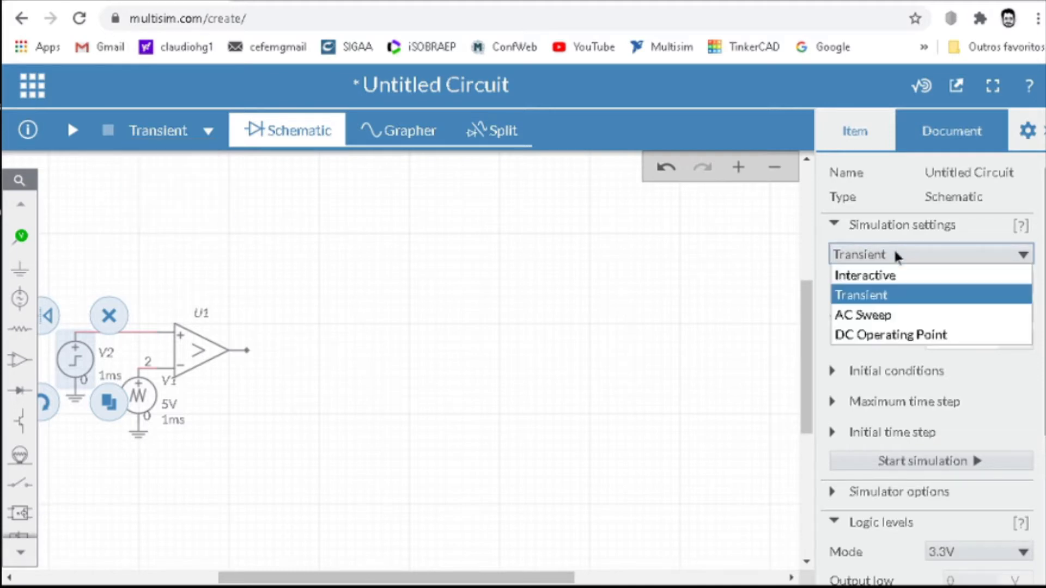
pyautogui.click(896, 256)
pyautogui.click(955, 315)
pyautogui.doubleClick(956, 315)
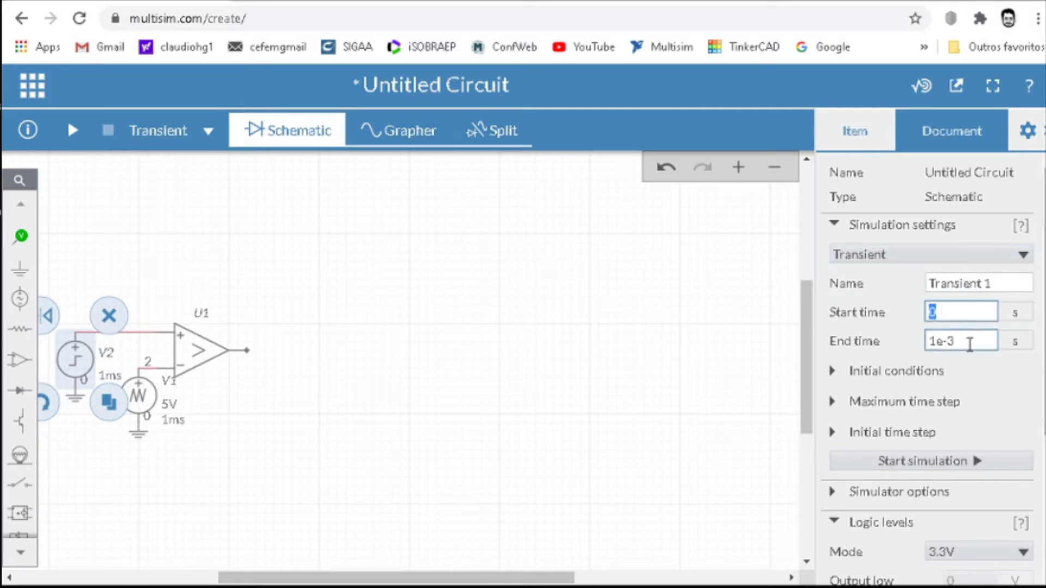
pyautogui.tripleClick(968, 342)
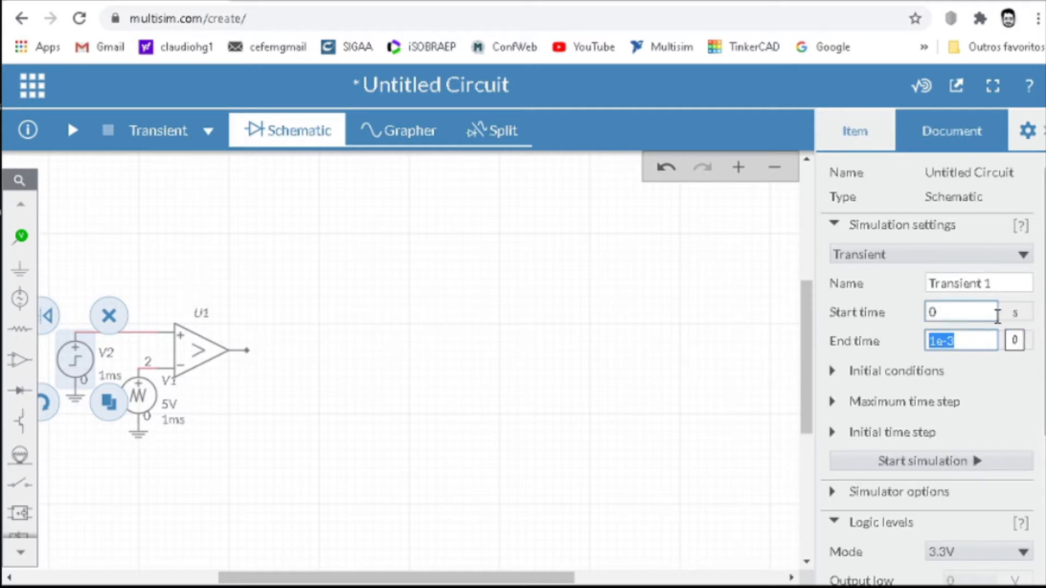
pyautogui.write('5m')
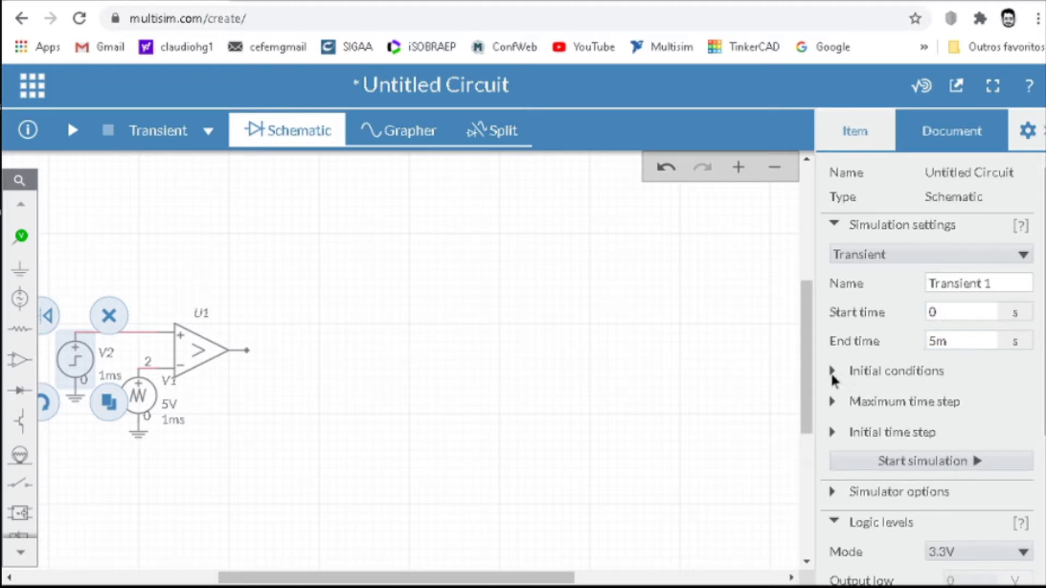
# Step: Enable a manual maximum time step for the transient simulation and set it to 100n s
pyautogui.click(830, 376)
pyautogui.click(830, 372)
pyautogui.click(832, 404)
pyautogui.scroll(-2, 845, 404)
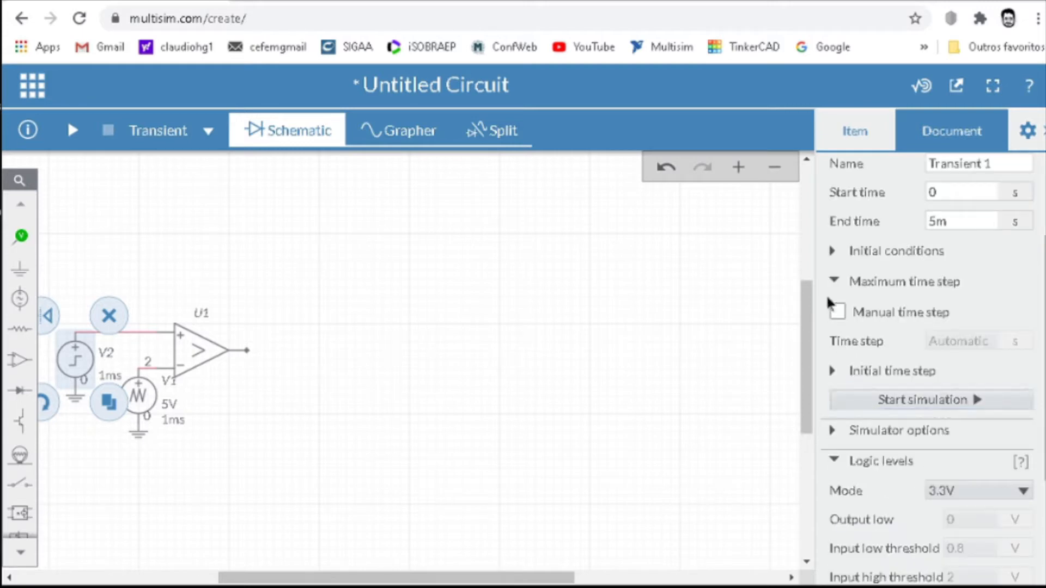
pyautogui.click(839, 314)
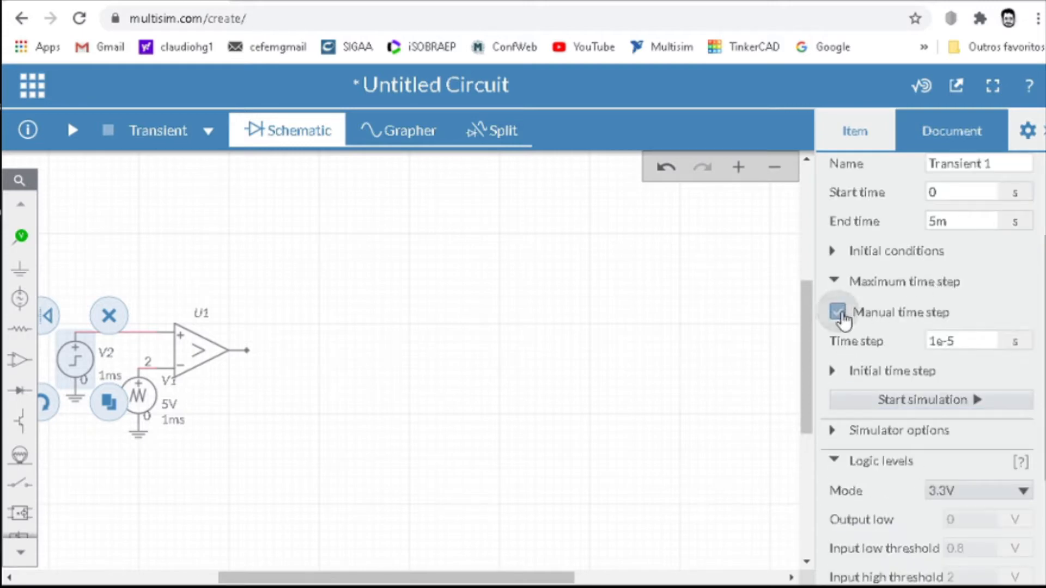
pyautogui.click(975, 341)
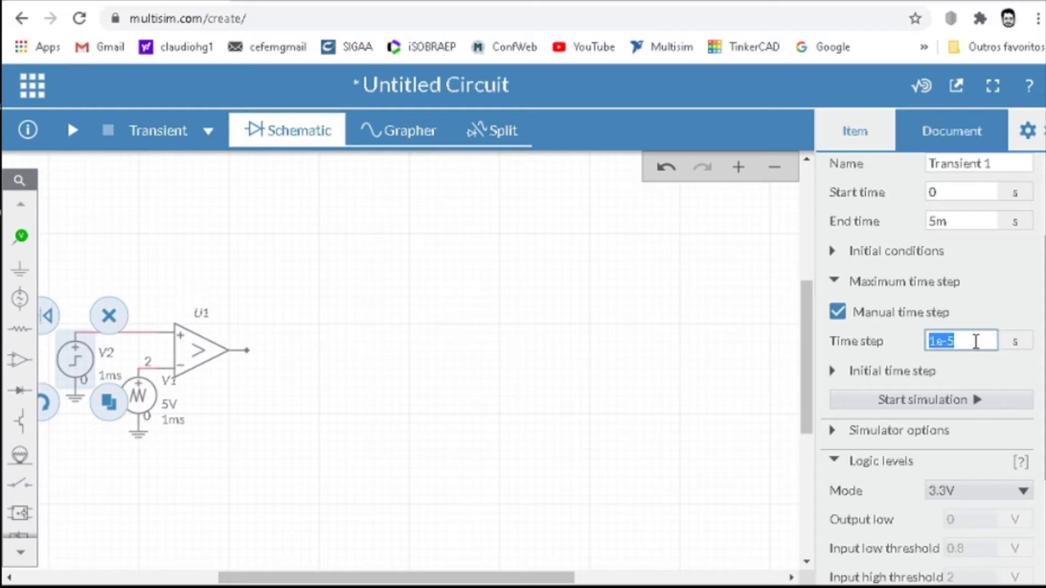
pyautogui.write('100')
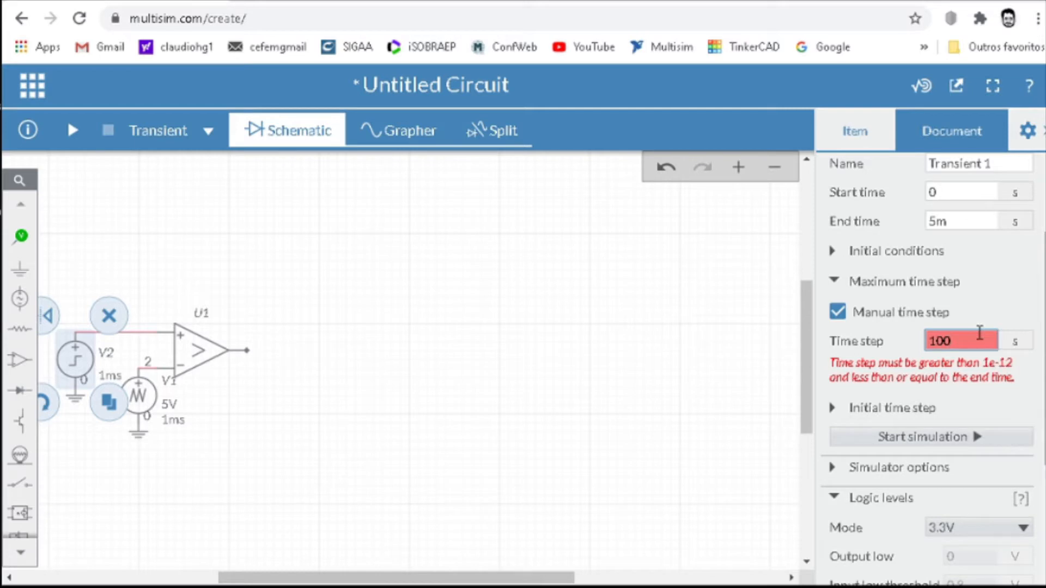
pyautogui.write('n')
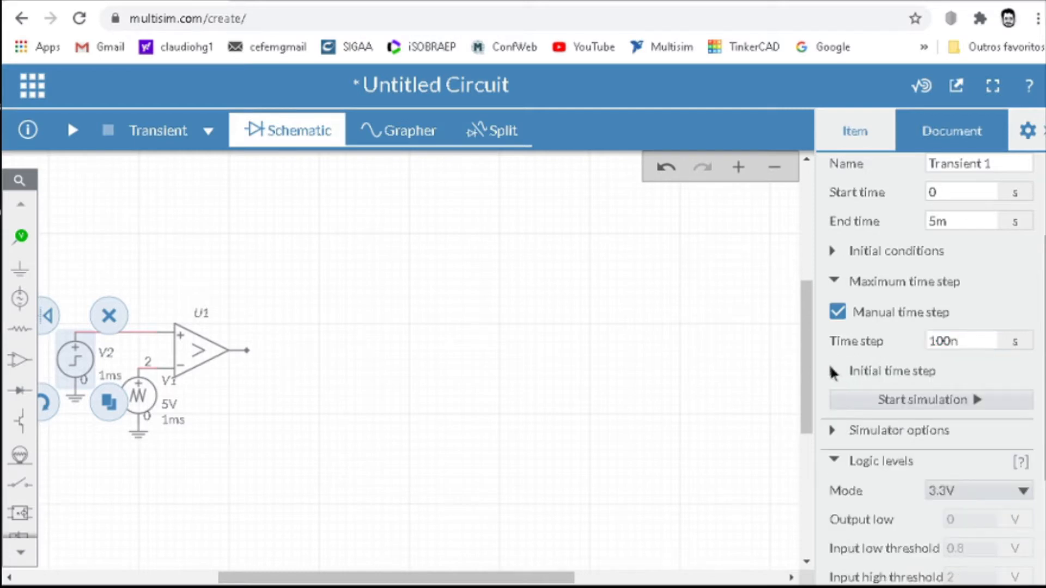
# Step: Enable a manual initial time step for the transient simulation and set it to 100n s
pyautogui.click(836, 372)
pyautogui.click(837, 403)
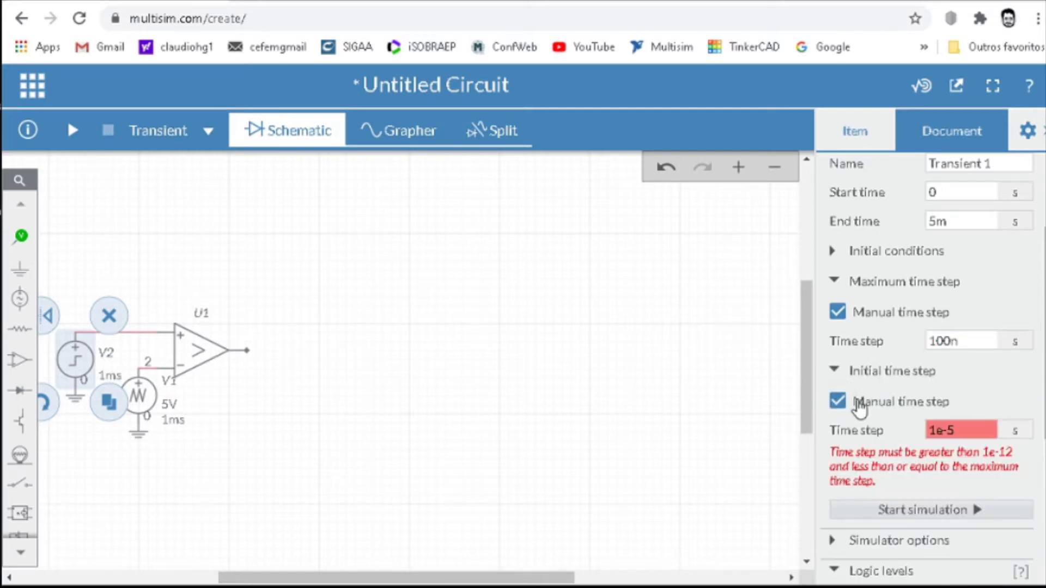
pyautogui.click(948, 431)
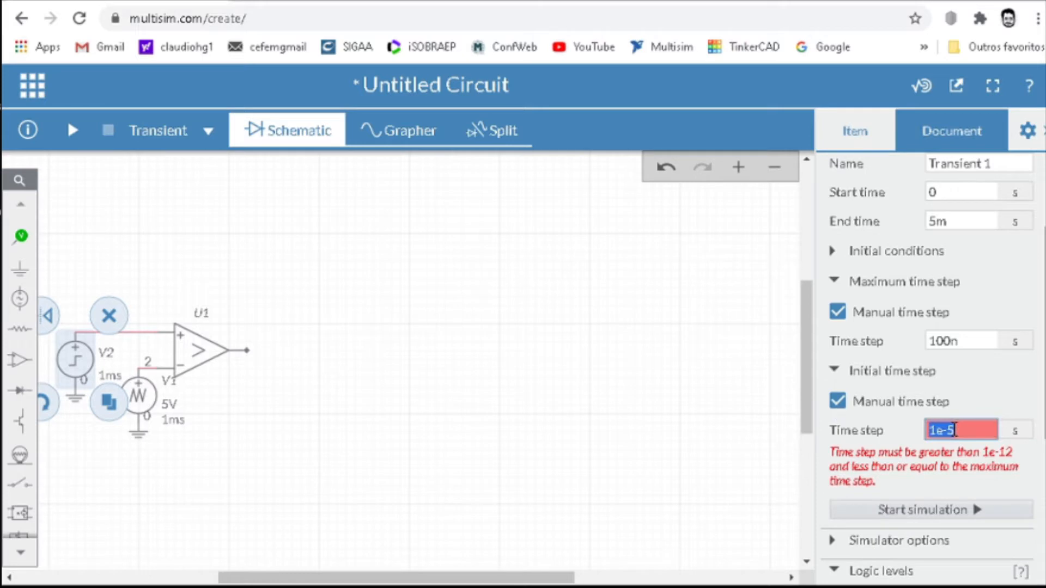
pyautogui.write('100n')
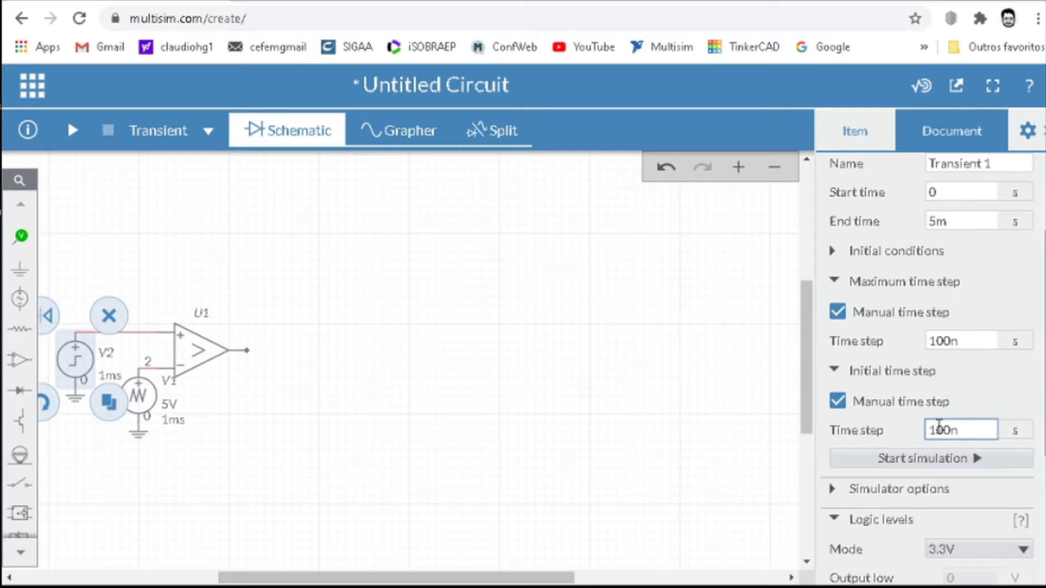
pyautogui.click(579, 373)
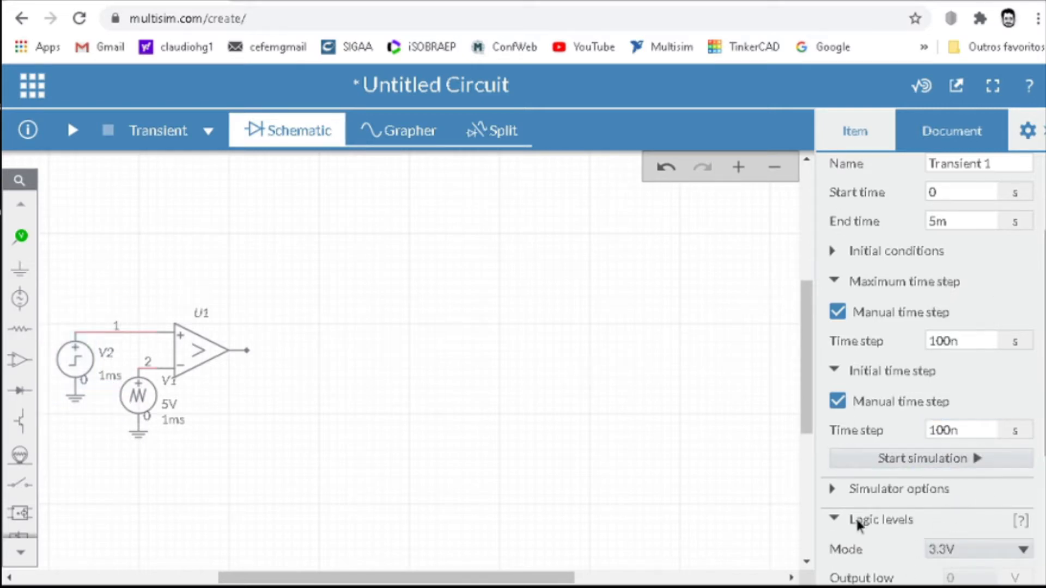
# Step: Review the solver tolerances, iteration limits and integration method in the simulator options
pyautogui.click(834, 489)
pyautogui.scroll(-5, 879, 505)
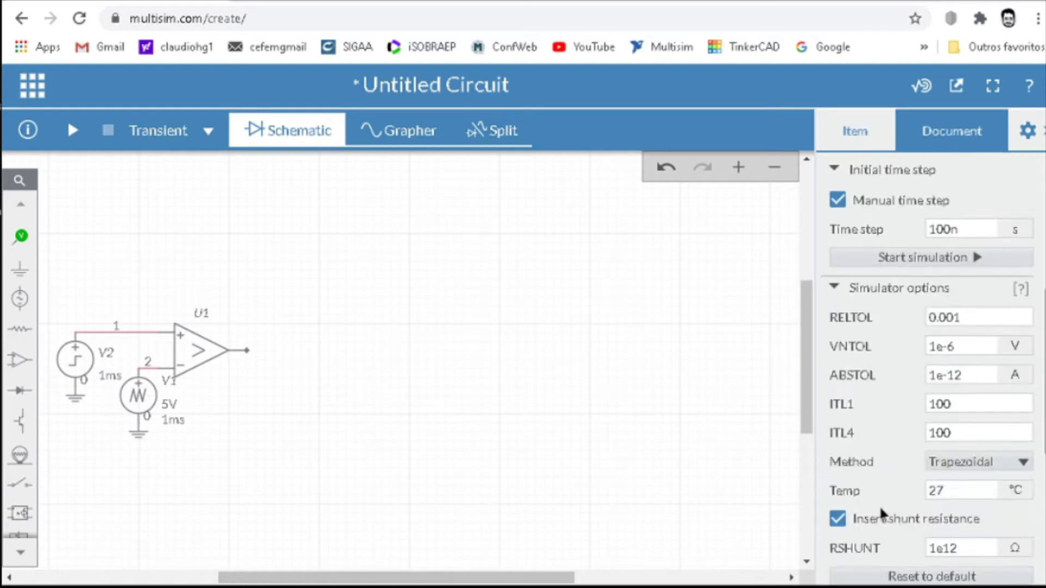
pyautogui.scroll(5, 877, 321)
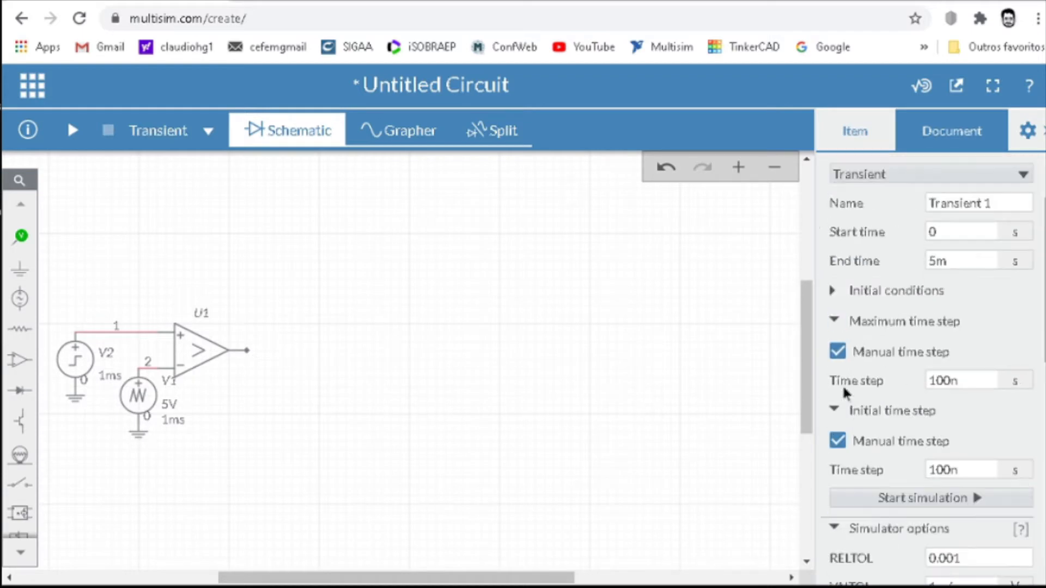
pyautogui.click(840, 526)
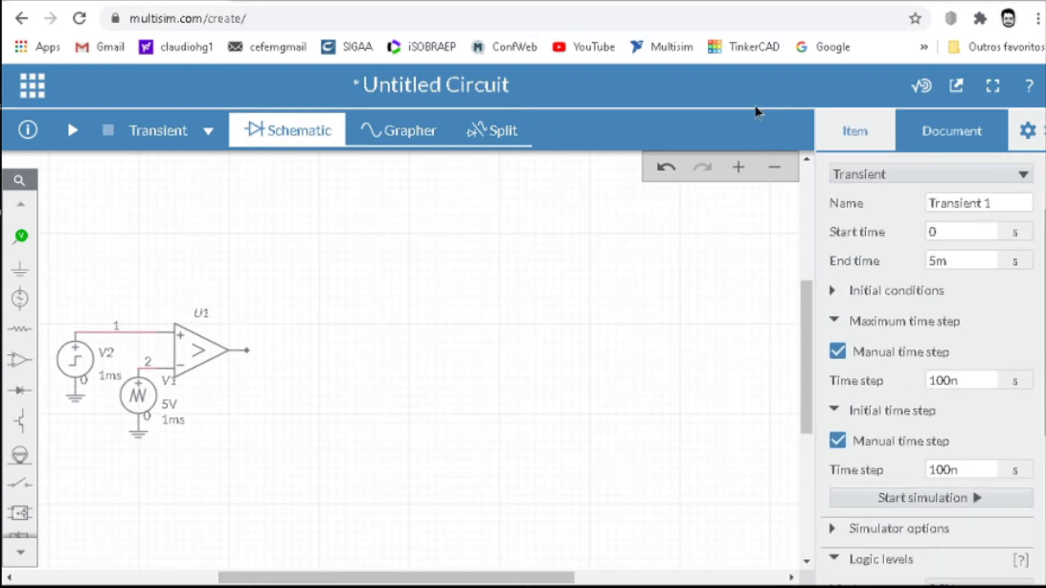
# Step: Set the final level of step source V2 to 3 V
pyautogui.click(850, 129)
pyautogui.moveTo(399, 581); pyautogui.dragTo(325, 580)
pyautogui.click(304, 400)
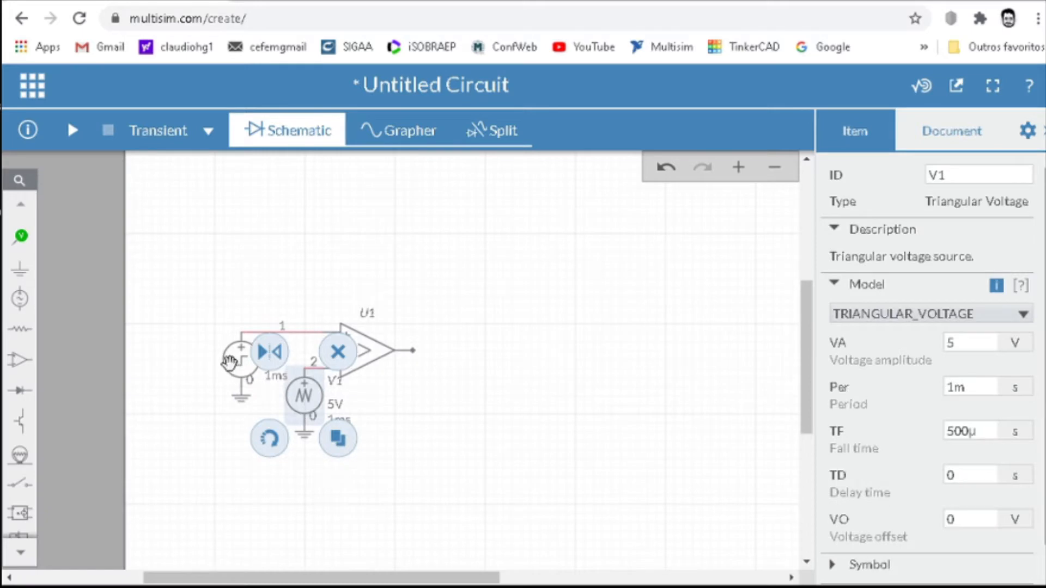
pyautogui.click(237, 360)
pyautogui.click(989, 385)
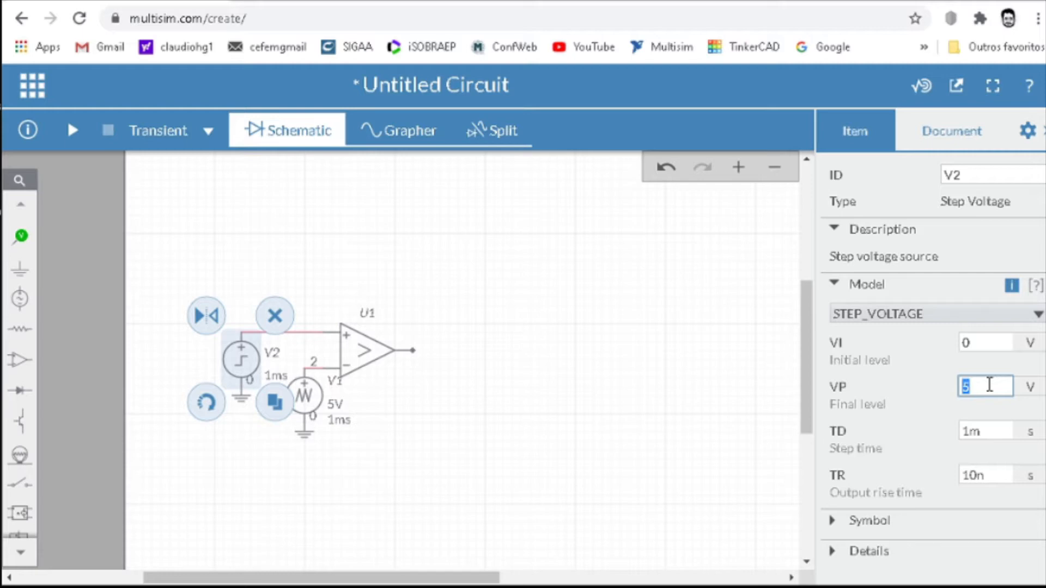
pyautogui.write('3')
pyautogui.click(423, 469)
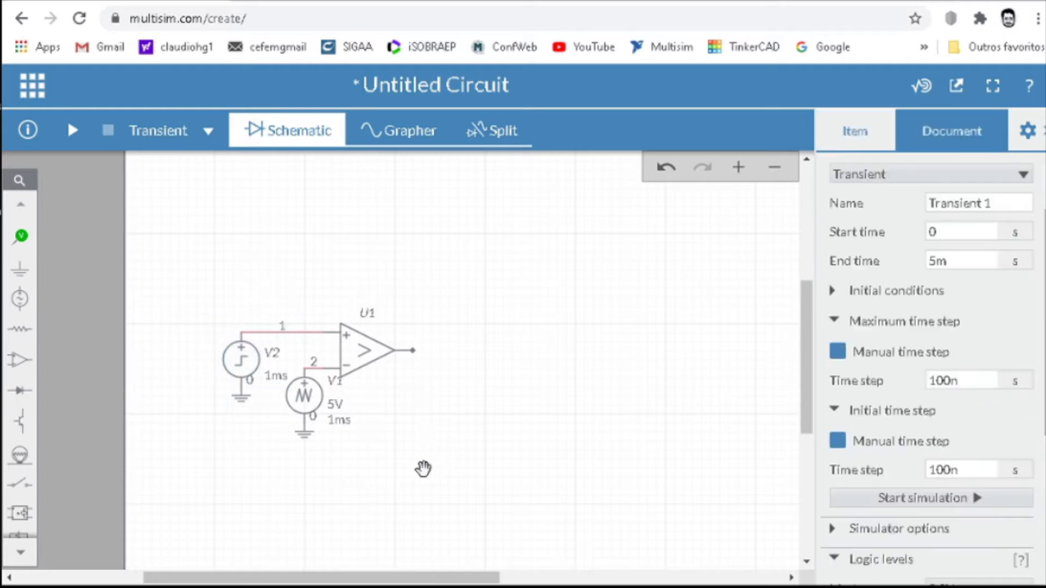
# Step: Set the period of triangular source V1 to 20µ s and change its fall time
pyautogui.click(305, 402)
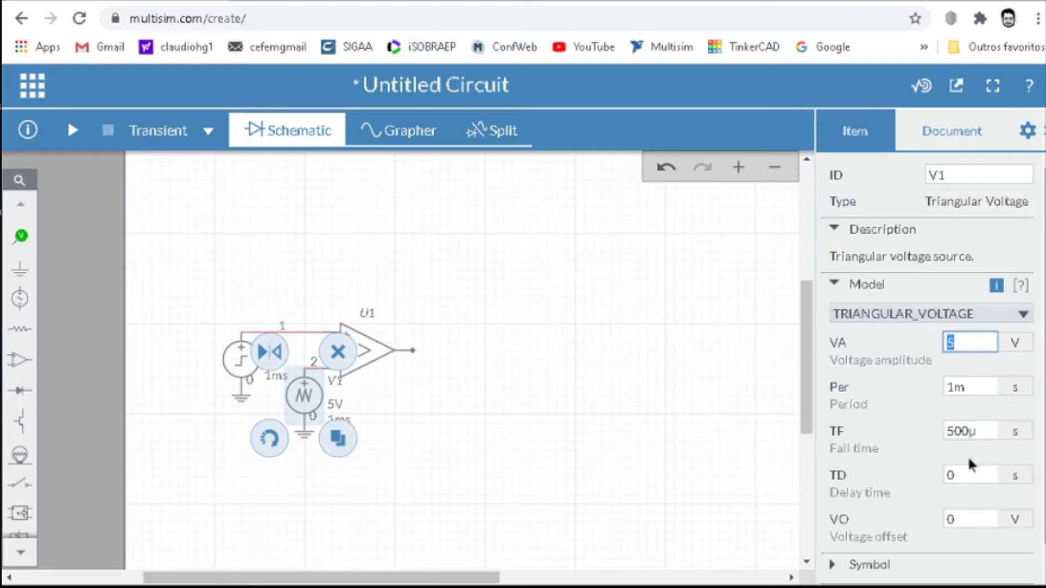
pyautogui.click(968, 522)
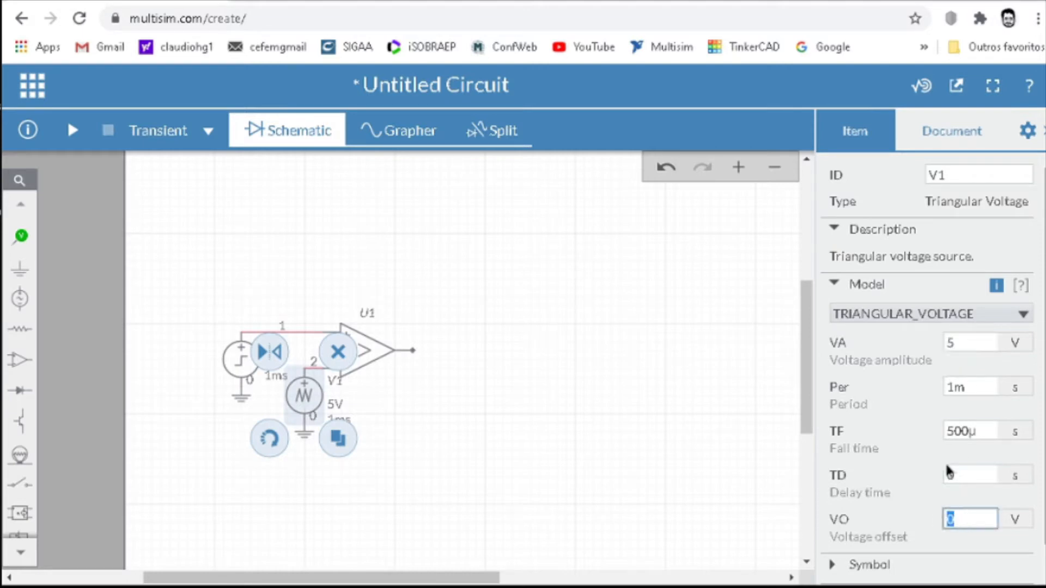
pyautogui.click(977, 389)
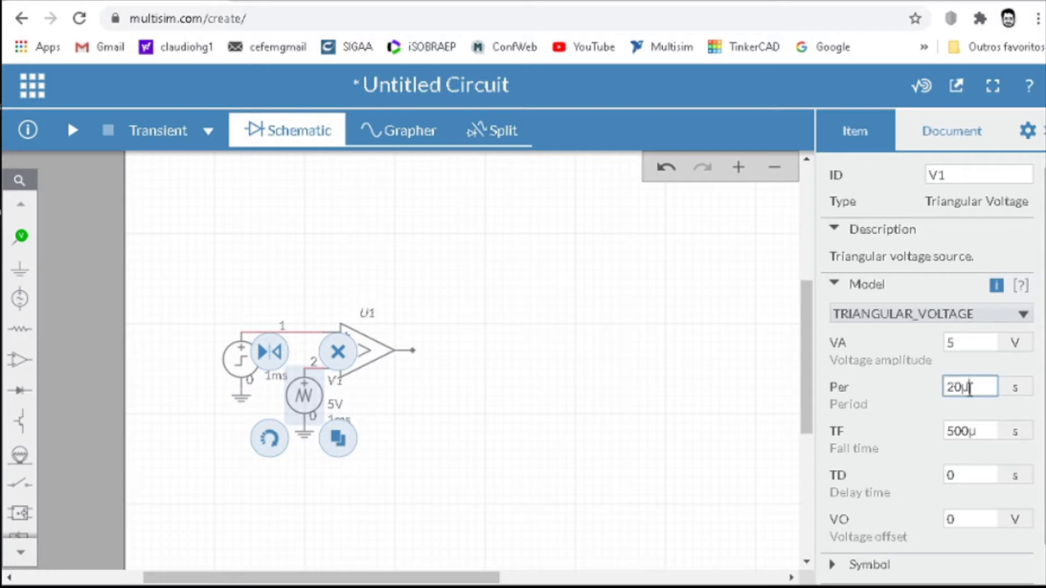
pyautogui.click(992, 427)
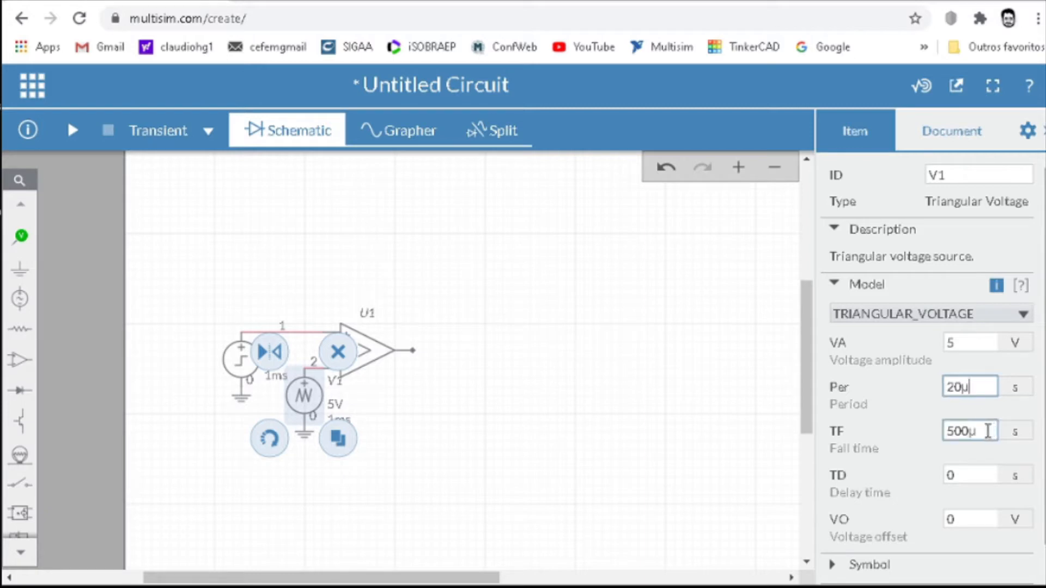
pyautogui.click(988, 431)
pyautogui.moveTo(987, 431); pyautogui.dragTo(858, 462)
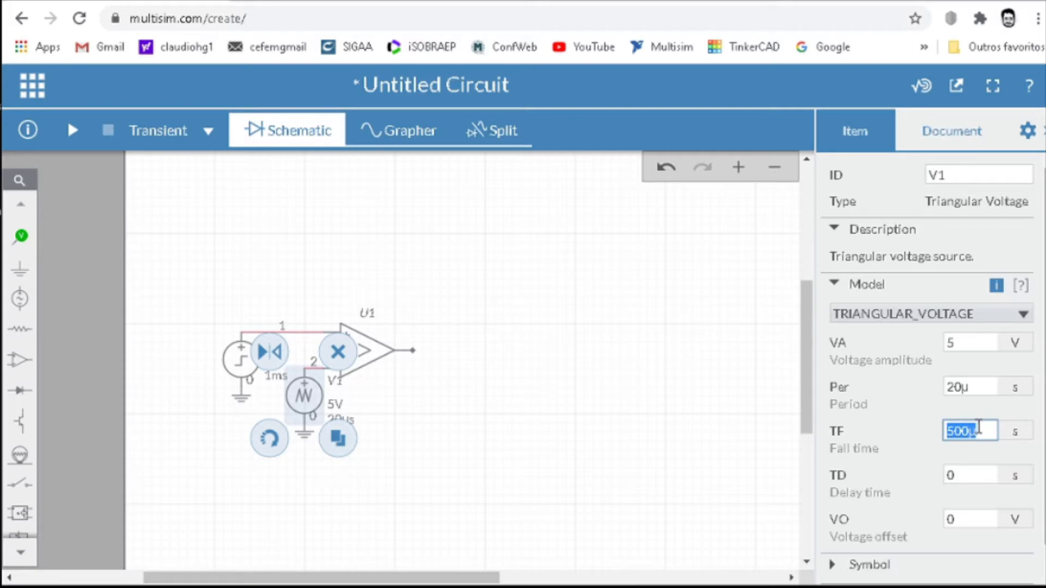
pyautogui.write('1')
pyautogui.click(439, 387)
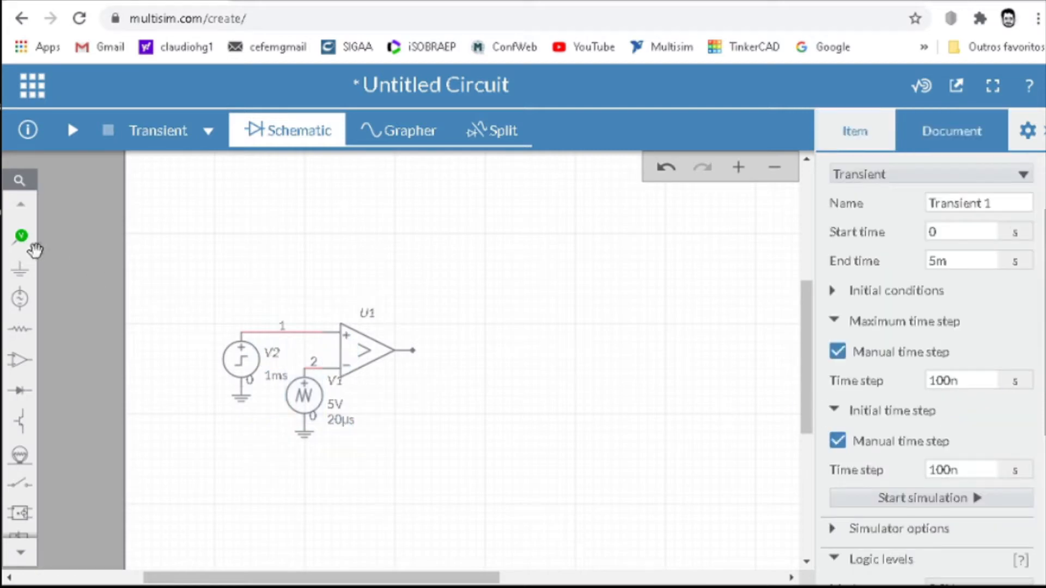
# Step: Place a 1 kΩ resistor connected in series with the comparator's output
pyautogui.click(21, 245)
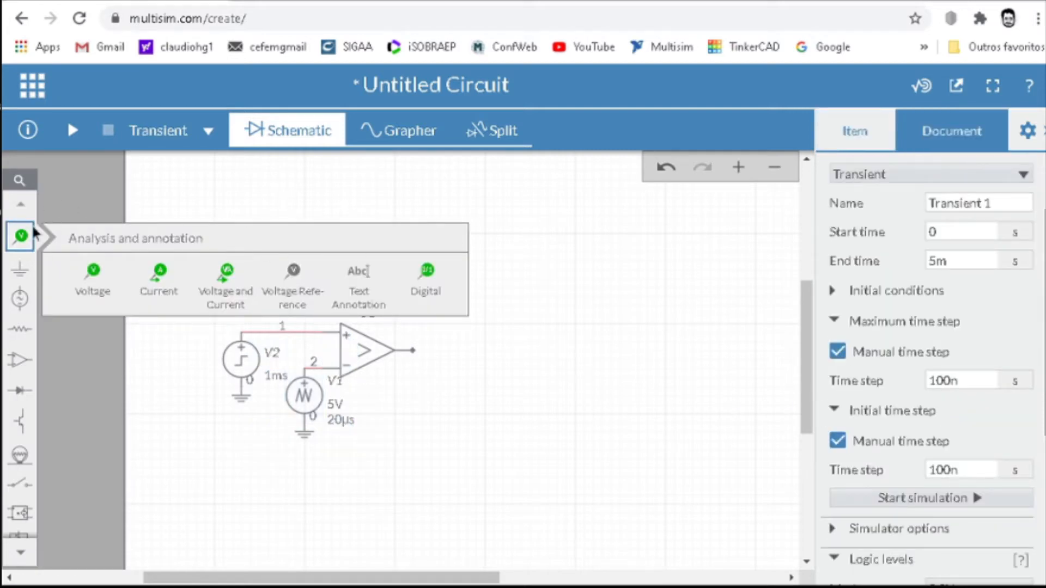
pyautogui.click(20, 329)
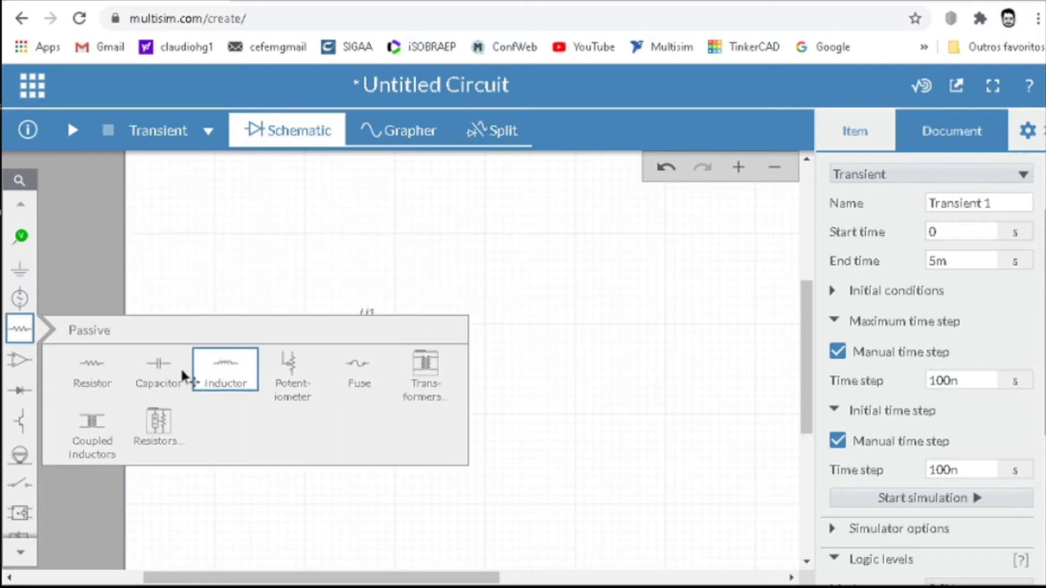
pyautogui.click(103, 371)
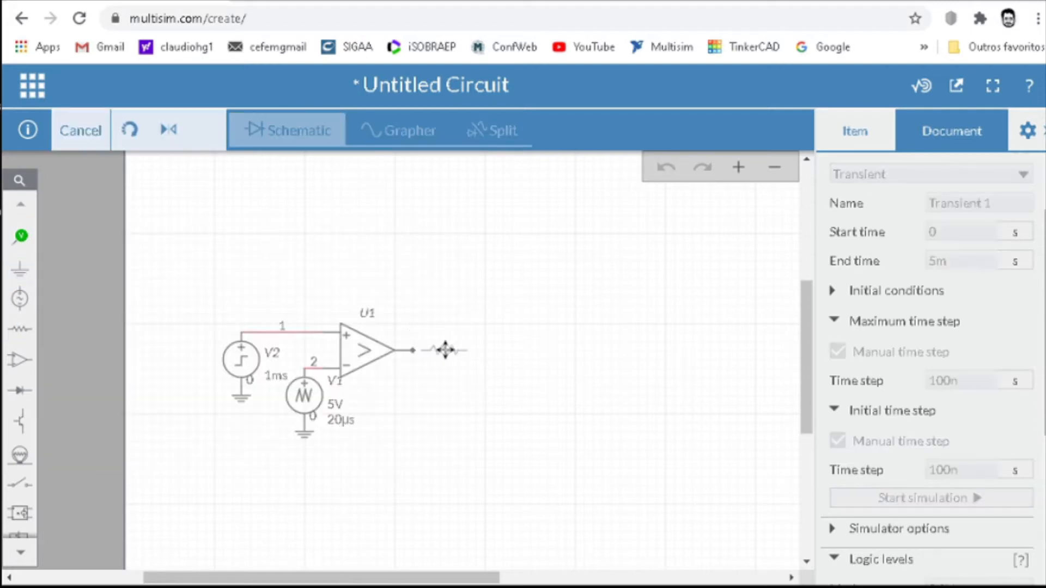
pyautogui.click(437, 349)
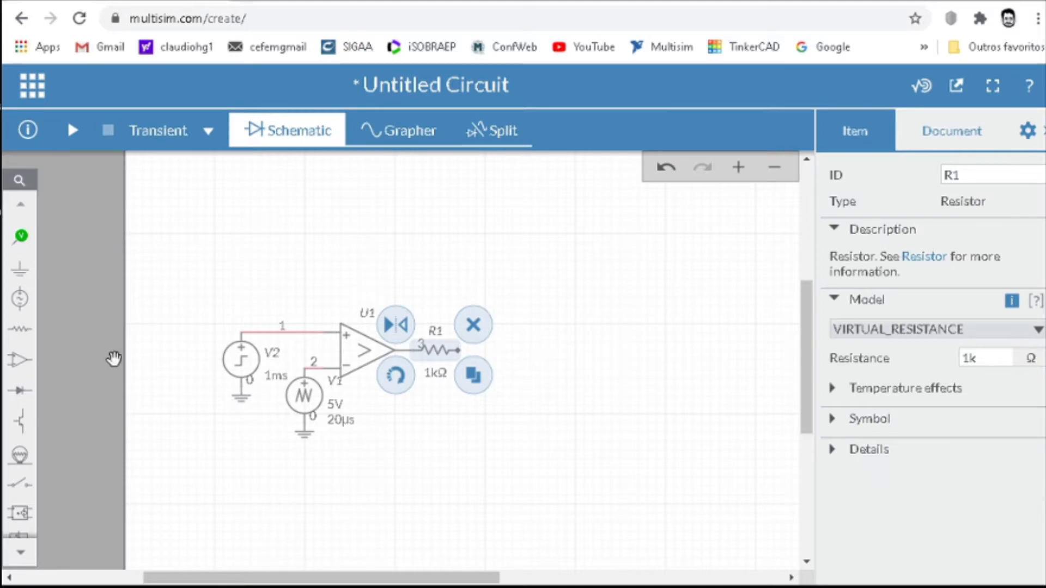
# Step: Place a ground below the free end of resistor R1 and wire the resistor to it
pyautogui.click(21, 278)
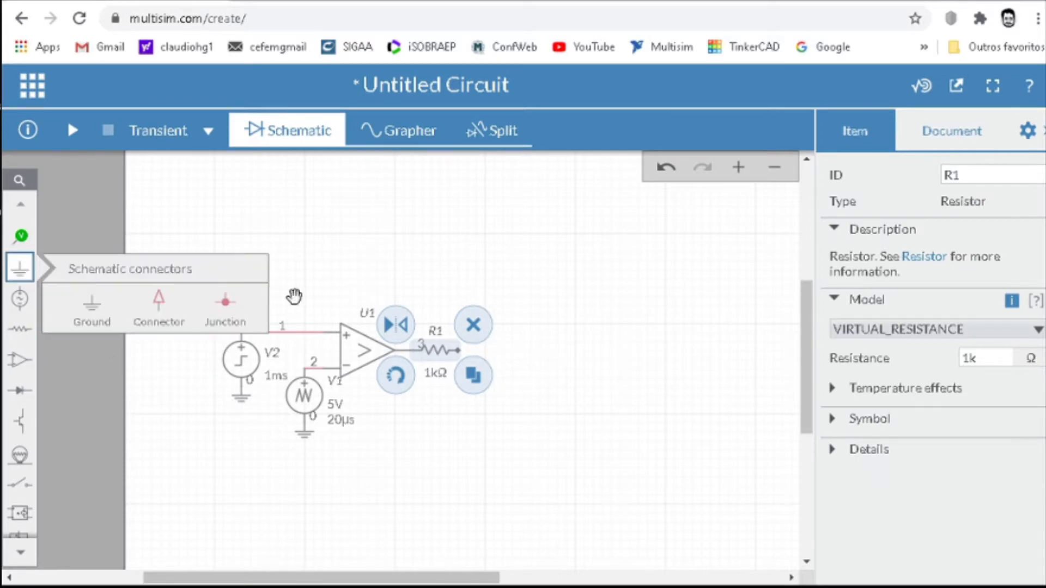
pyautogui.click(97, 320)
pyautogui.click(477, 385)
pyautogui.click(235, 193)
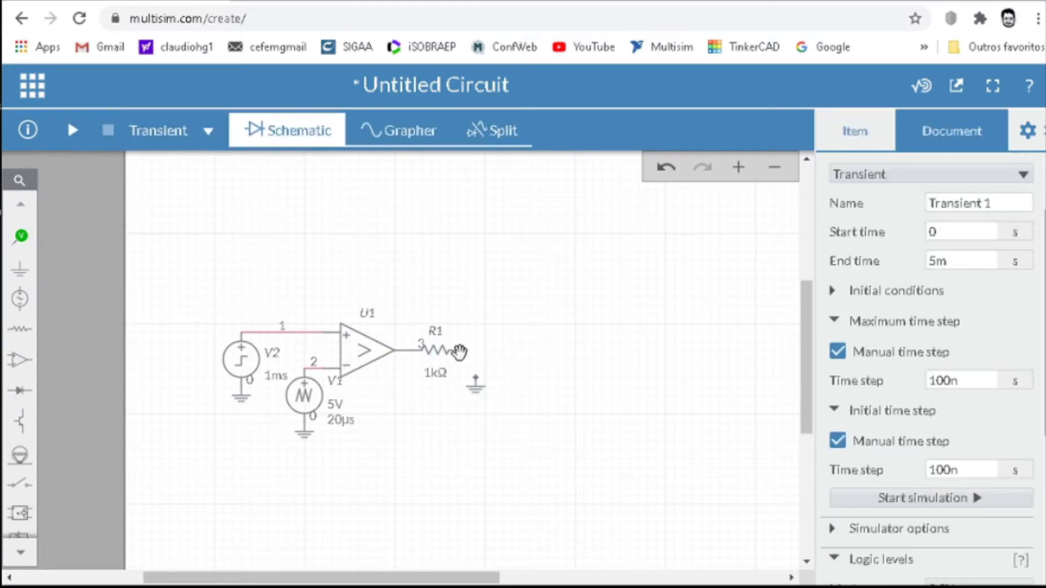
pyautogui.click(459, 351)
pyautogui.scroll(2, 493, 376)
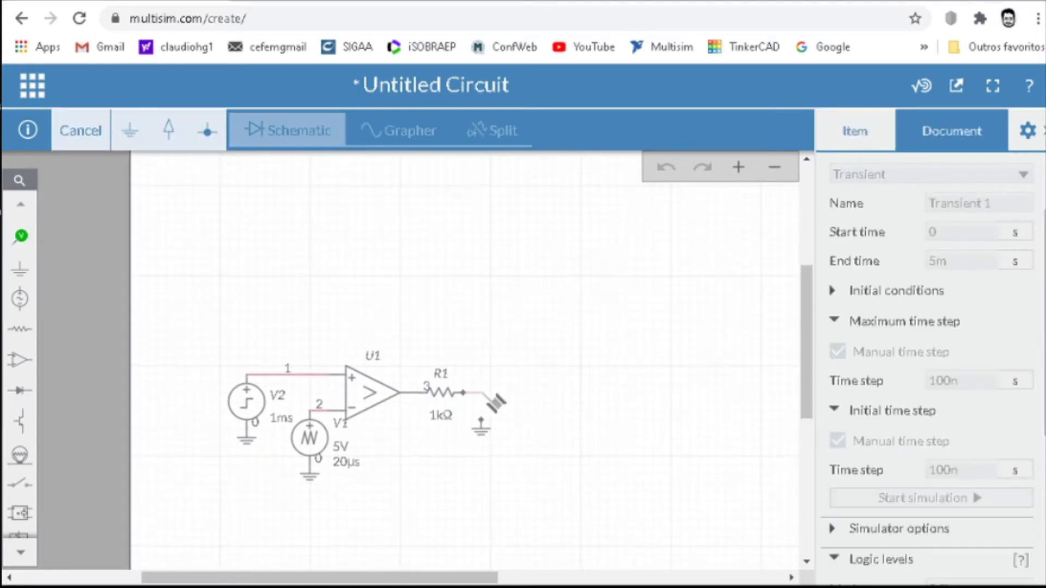
pyautogui.click(482, 421)
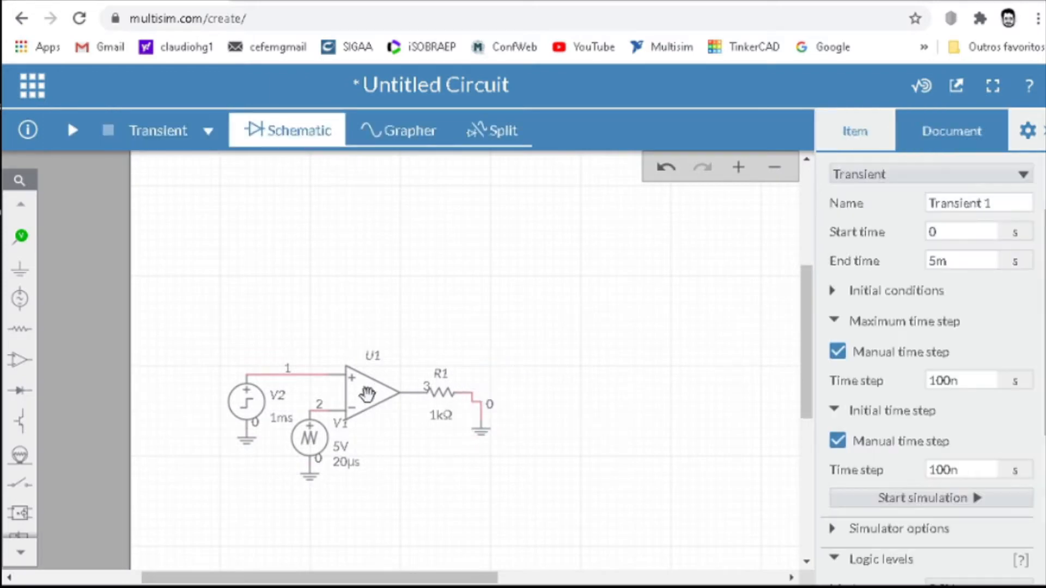
# Step: Place voltage probes on both comparator input wires and on the wire between its output and R1
pyautogui.click(21, 236)
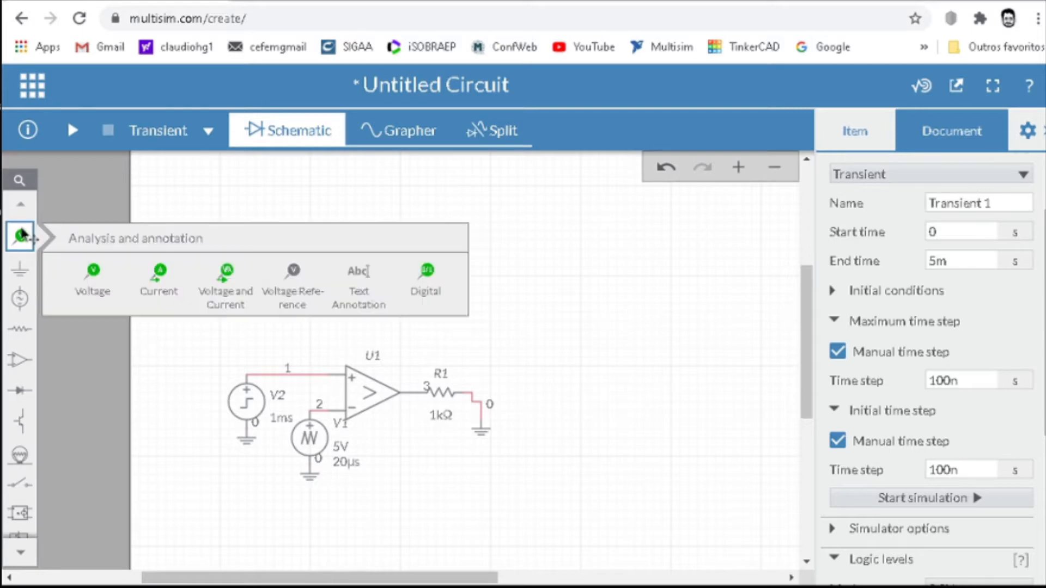
pyautogui.click(95, 271)
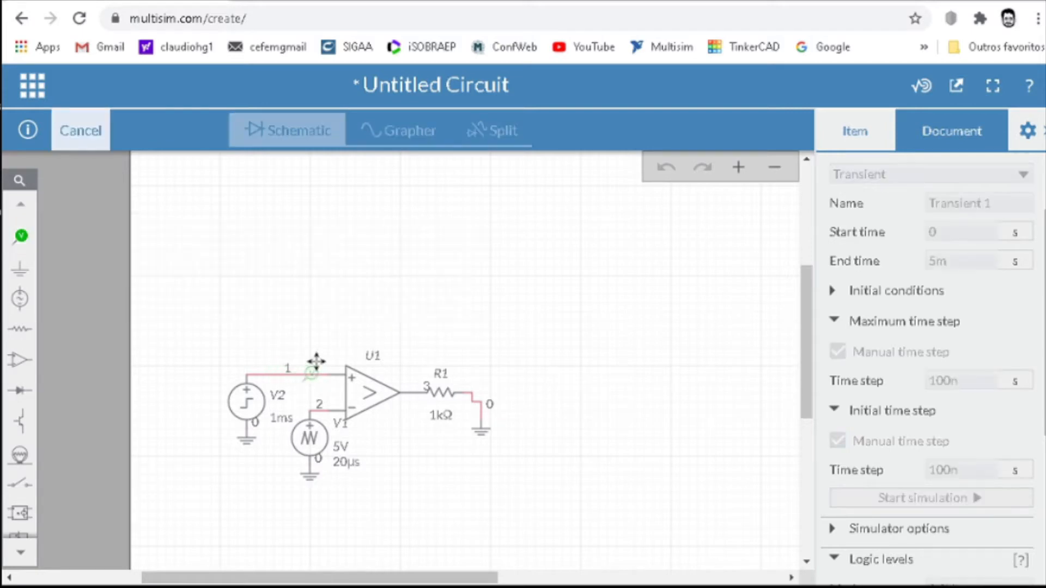
pyautogui.click(322, 357)
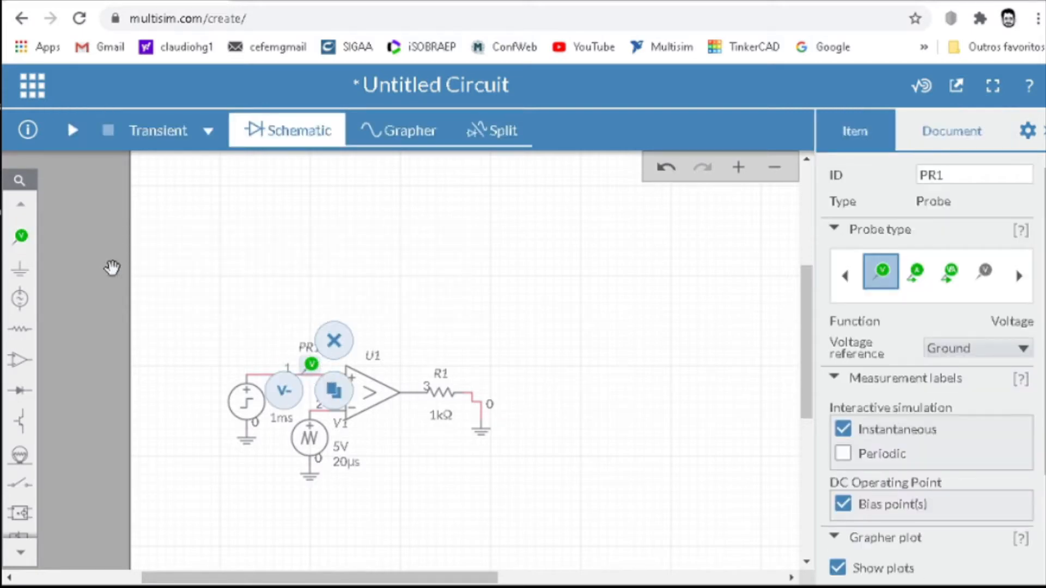
pyautogui.click(21, 236)
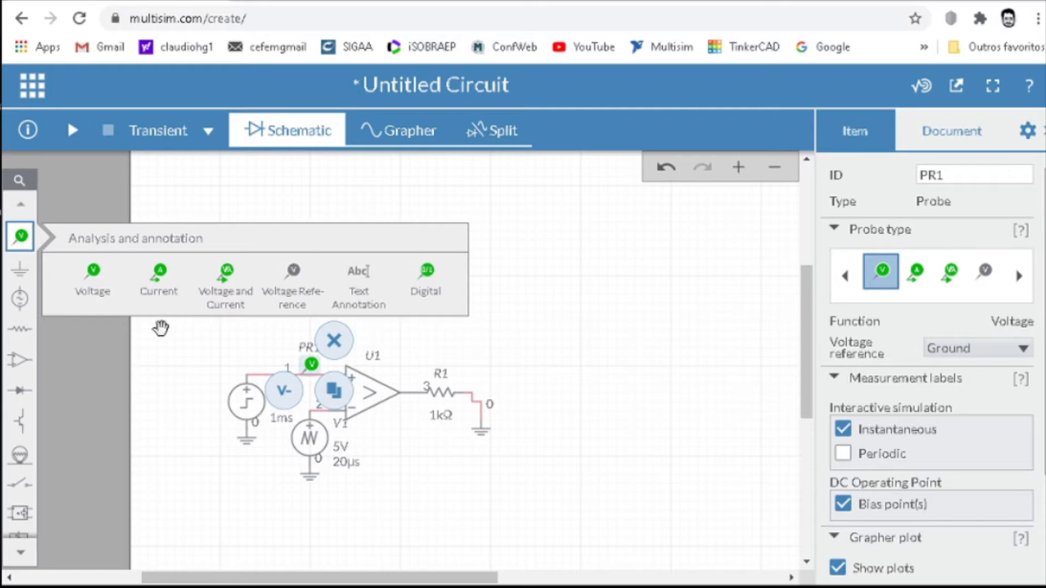
pyautogui.click(97, 275)
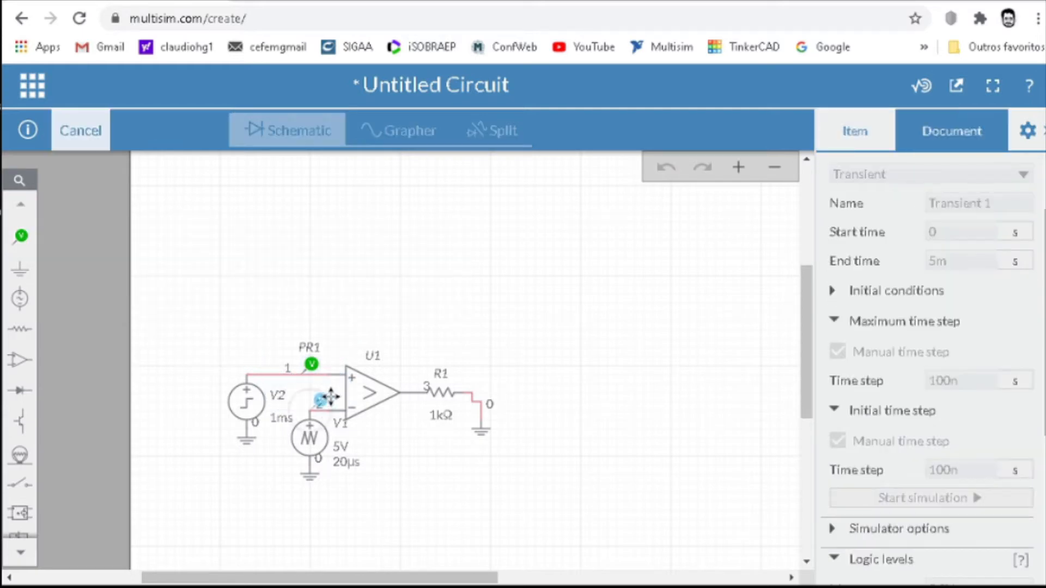
pyautogui.click(331, 397)
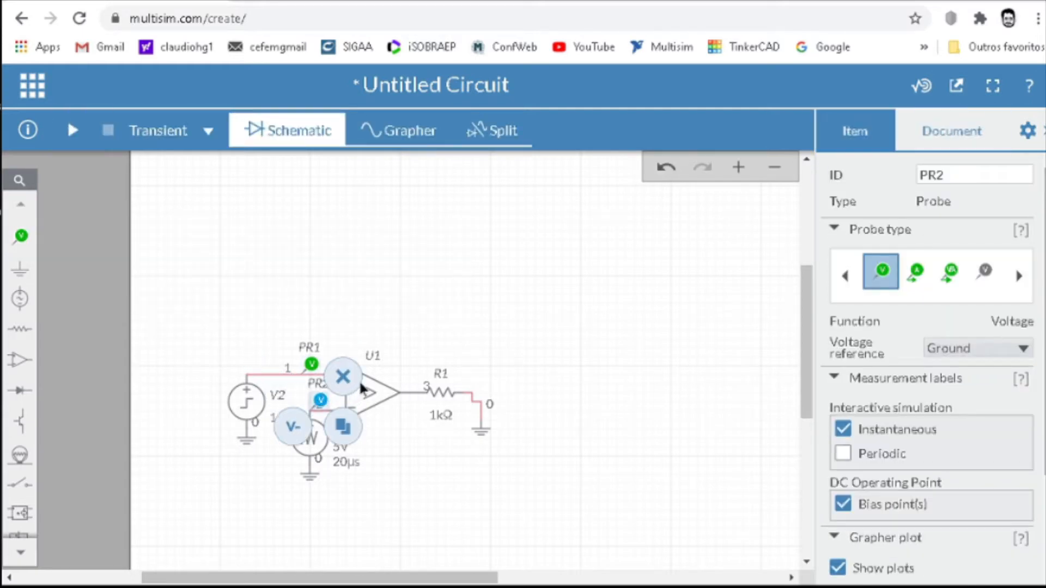
pyautogui.click(342, 426)
pyautogui.click(415, 372)
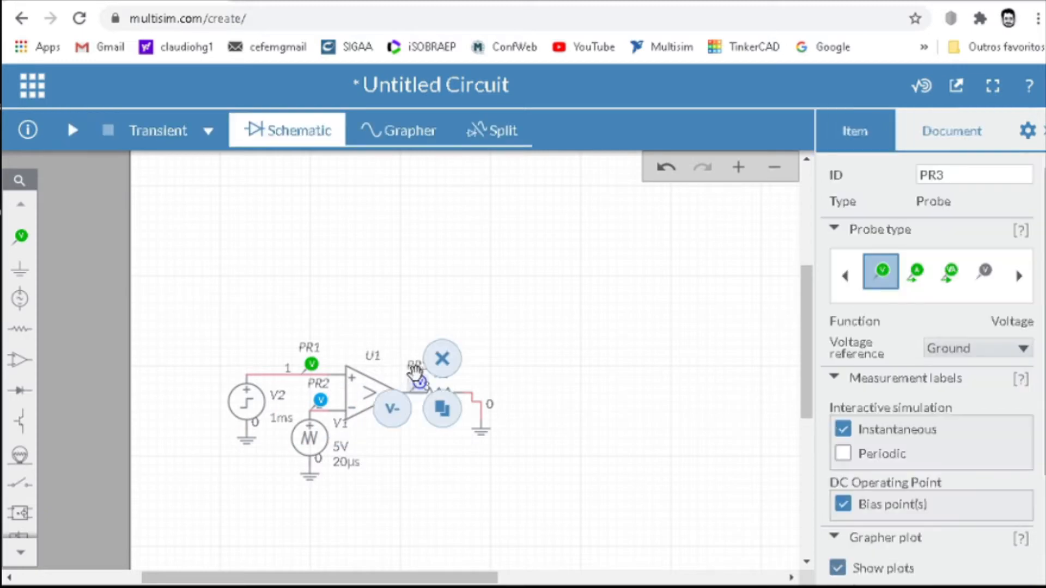
# Step: Move R1 farther from the comparator and shift output probe PR3 along the lengthened wire toward the resistor
pyautogui.moveTo(555, 470); pyautogui.dragTo(583, 434)
pyautogui.click(486, 364)
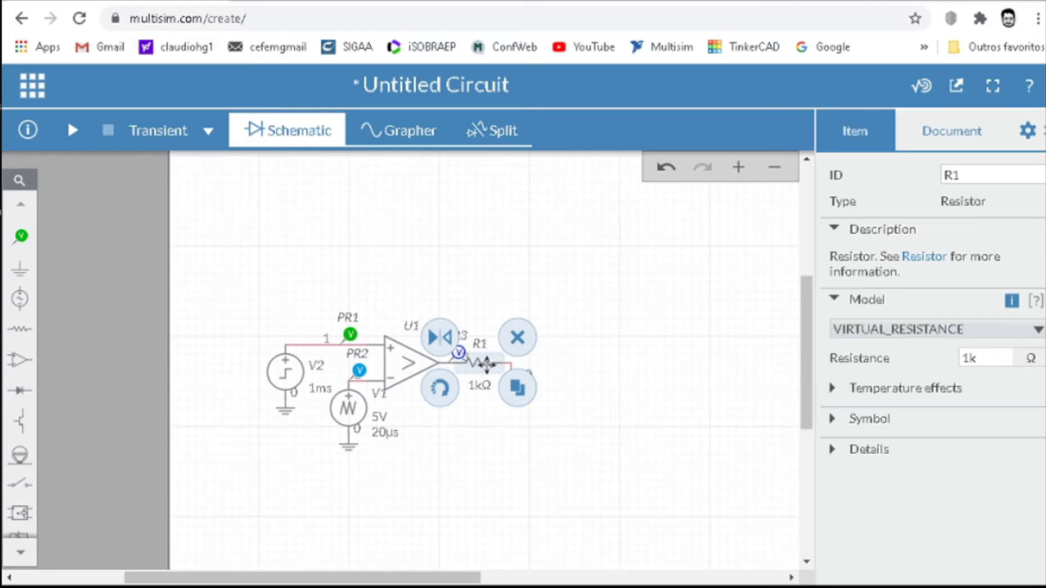
pyautogui.moveTo(483, 362); pyautogui.dragTo(513, 362)
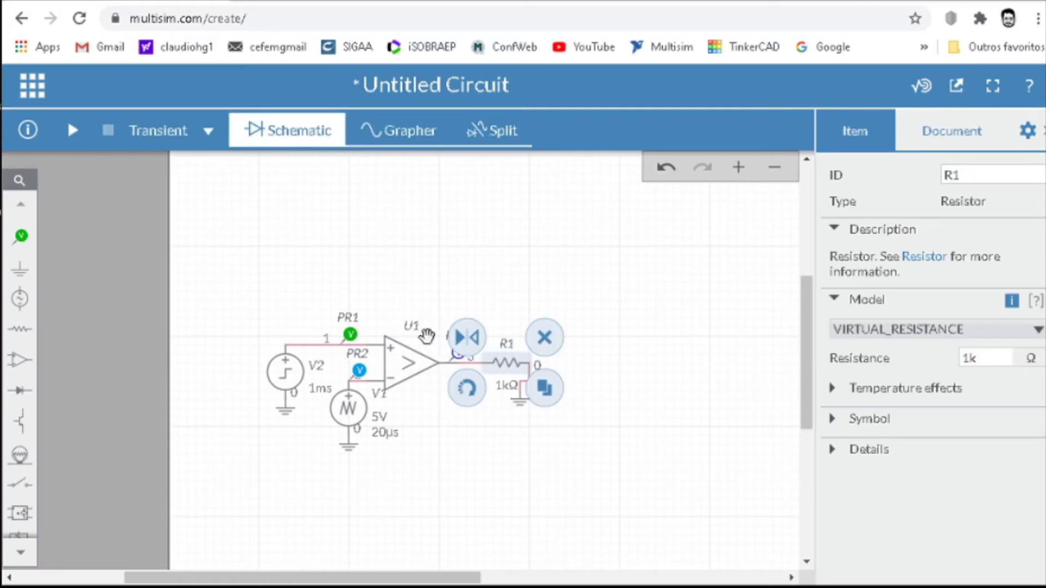
pyautogui.click(430, 353)
pyautogui.click(469, 352)
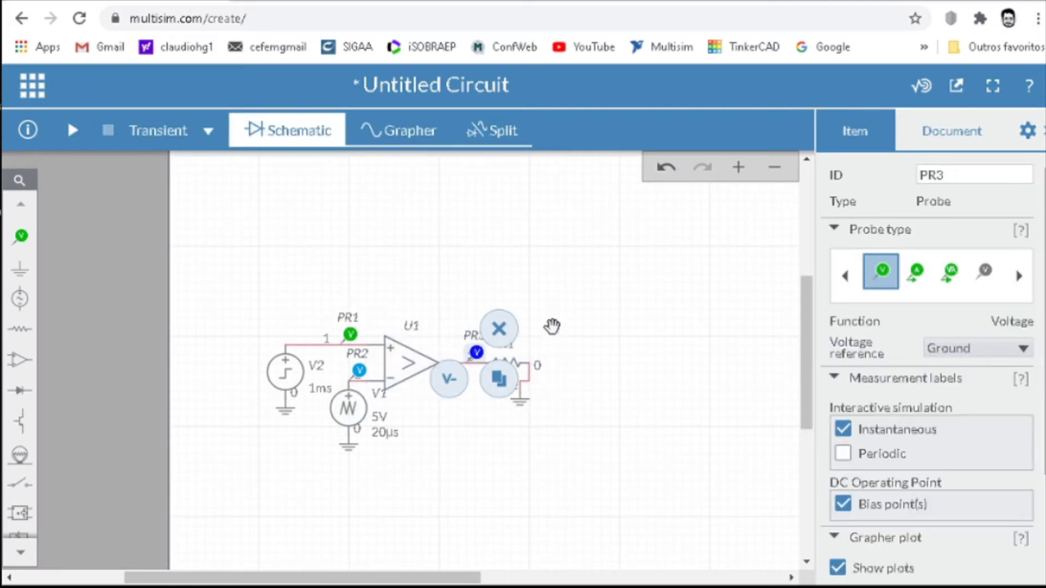
# Step: Move R1's ground symbol directly beneath the resistor's free end so the connecting wire runs straight
pyautogui.click(518, 404)
pyautogui.click(514, 403)
pyautogui.moveTo(513, 403); pyautogui.dragTo(532, 397)
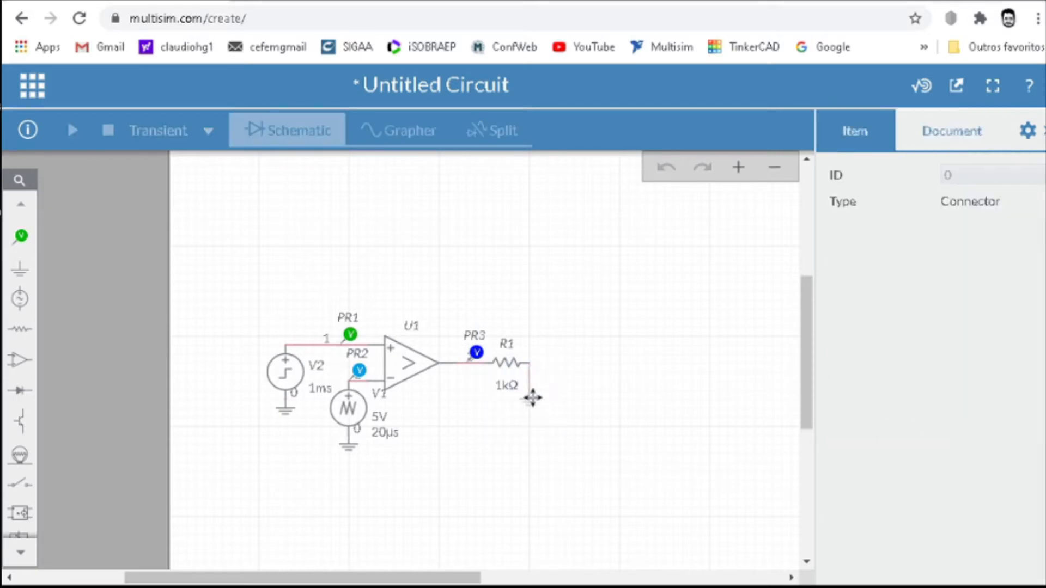
# Step: Run the transient simulation, stop it partway, and examine several periods of the comparator input and output waveforms up close
pyautogui.click(626, 376)
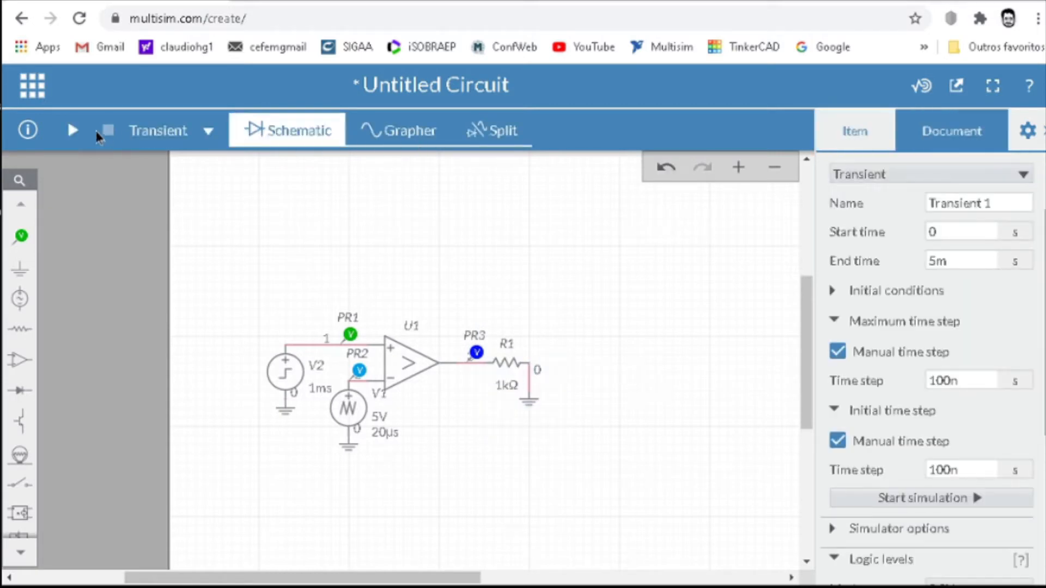
pyautogui.click(74, 130)
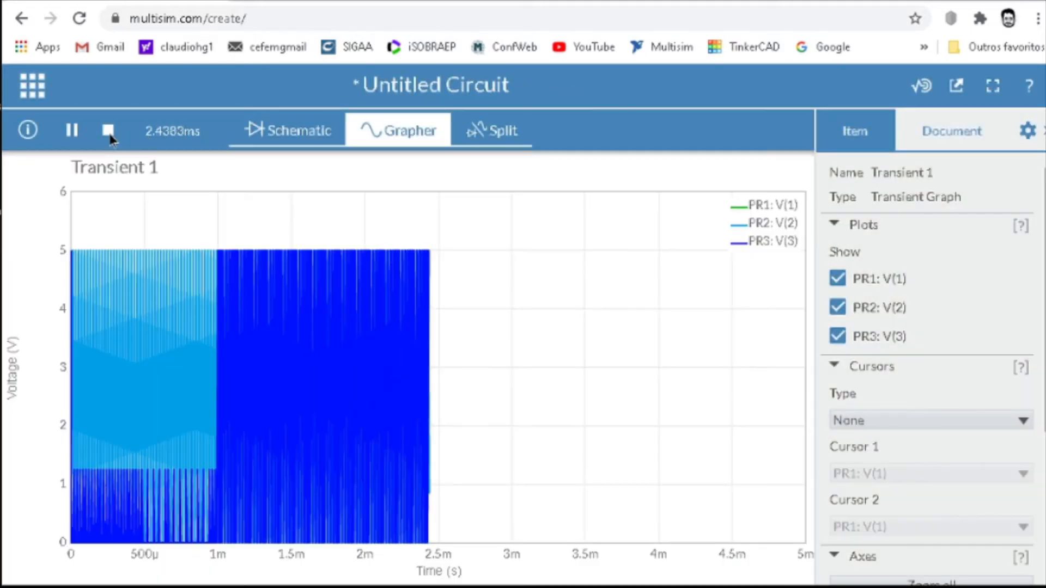
pyautogui.click(108, 131)
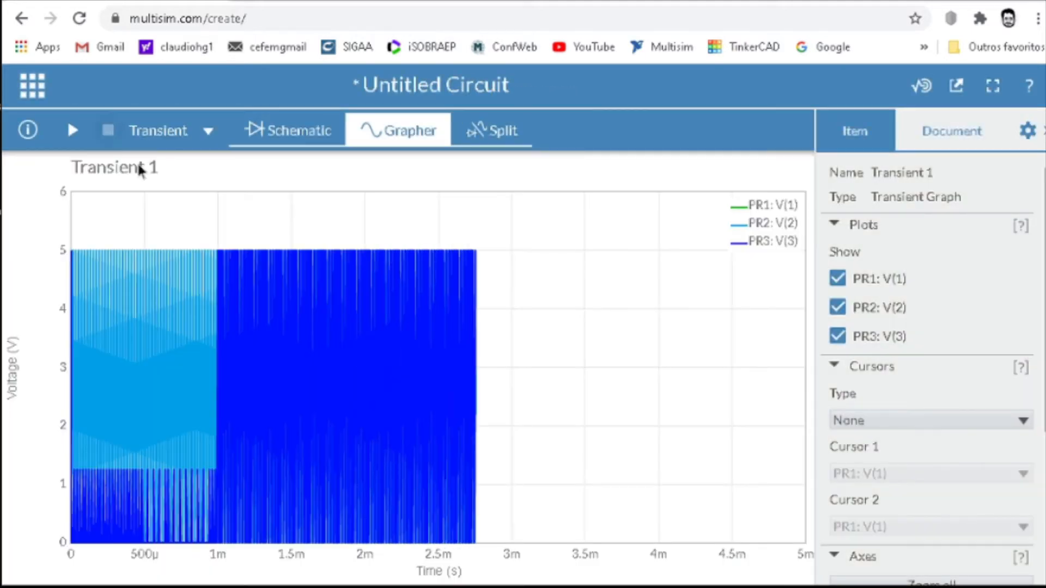
pyautogui.scroll(2, 235, 409)
pyautogui.scroll(6, 297, 433)
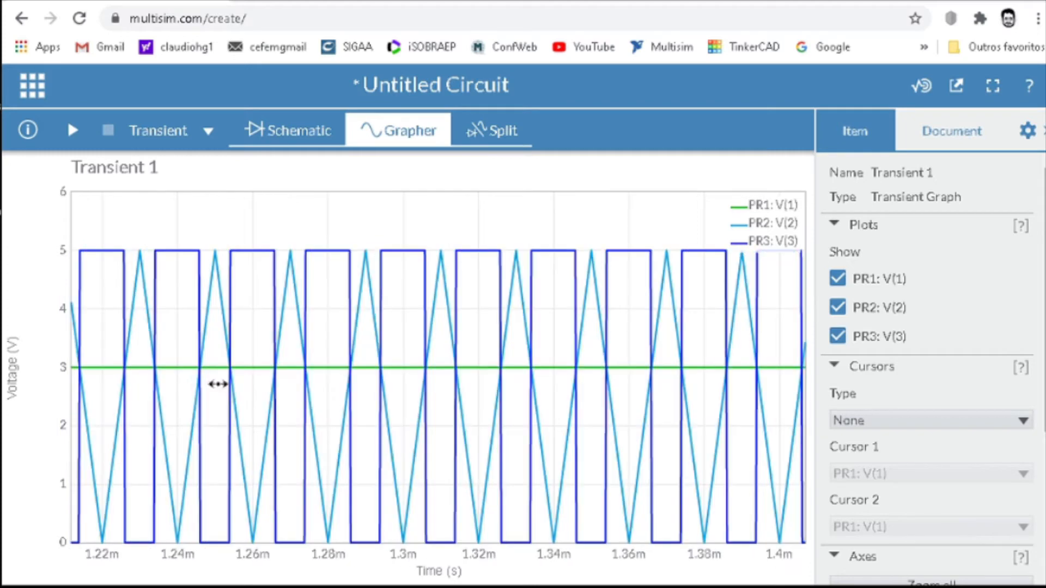
pyautogui.scroll(4, 362, 397)
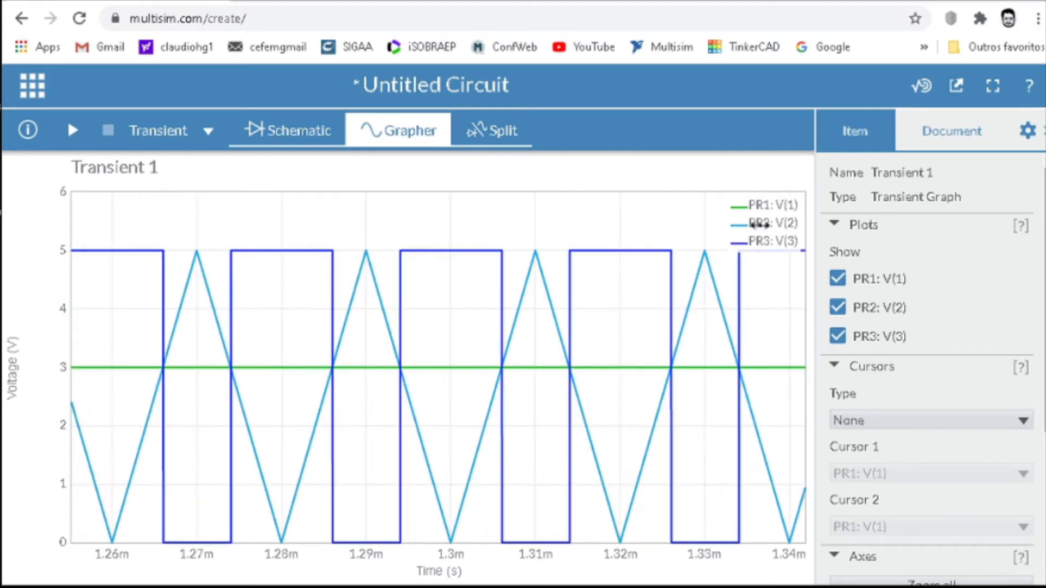
# Step: Delete output probe PR3 and probe PR1 from the schematic, keeping only PR2 on the triangular source's wire
pyautogui.click(282, 136)
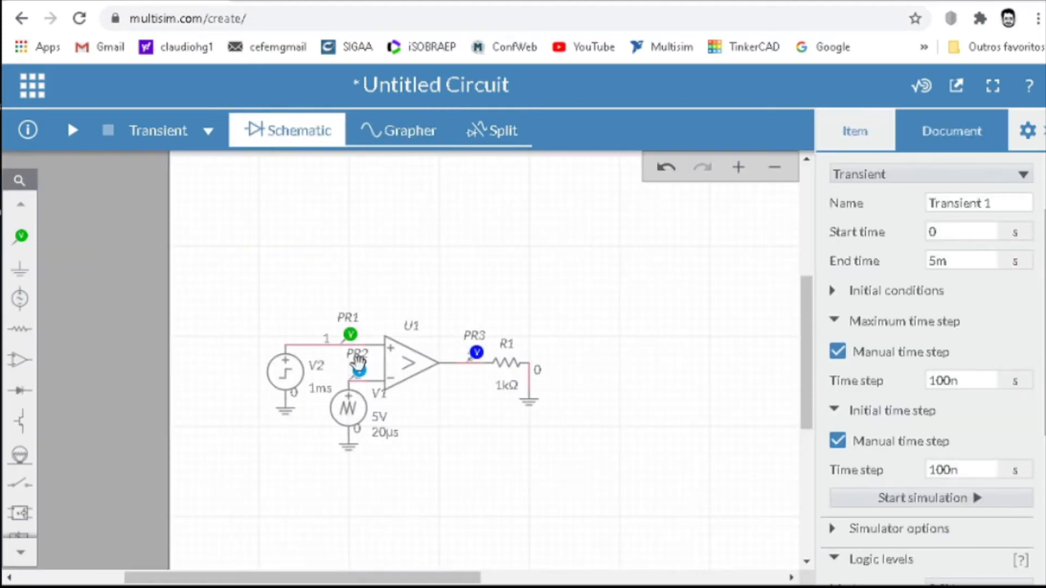
pyautogui.click(360, 371)
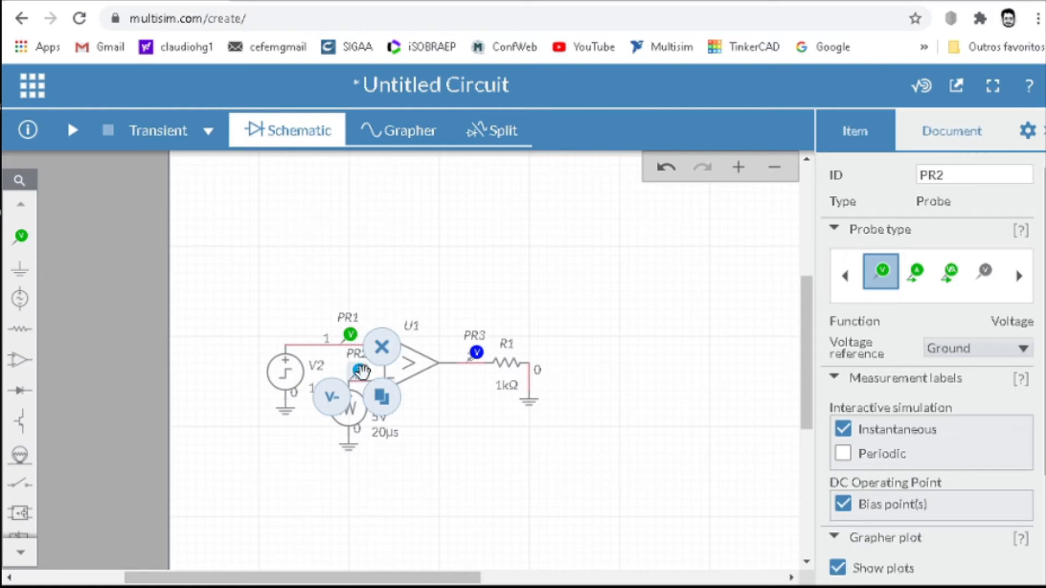
pyautogui.click(476, 353)
pyautogui.press('Delete')
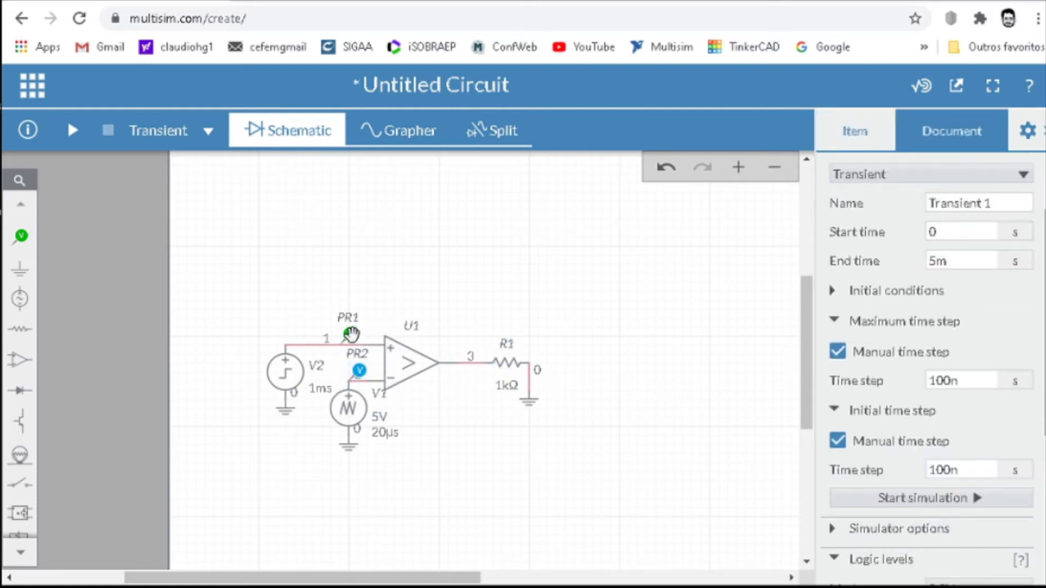
pyautogui.click(351, 333)
pyautogui.press('Delete')
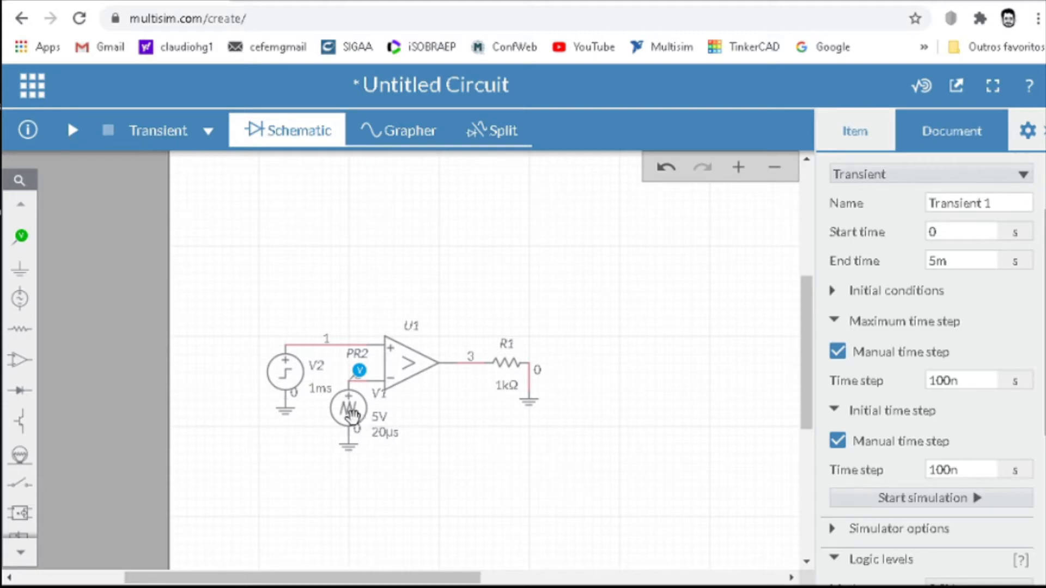
# Step: Check the parameters of triangular source V1, then simulate and examine a few periods of its waveform
pyautogui.click(349, 431)
pyautogui.click(336, 401)
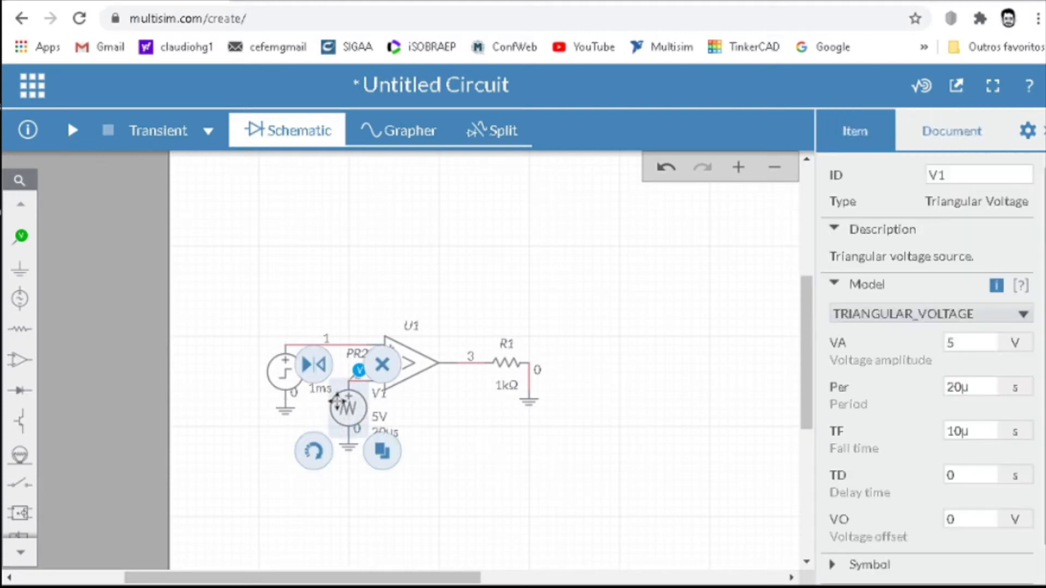
pyautogui.click(981, 393)
pyautogui.click(73, 130)
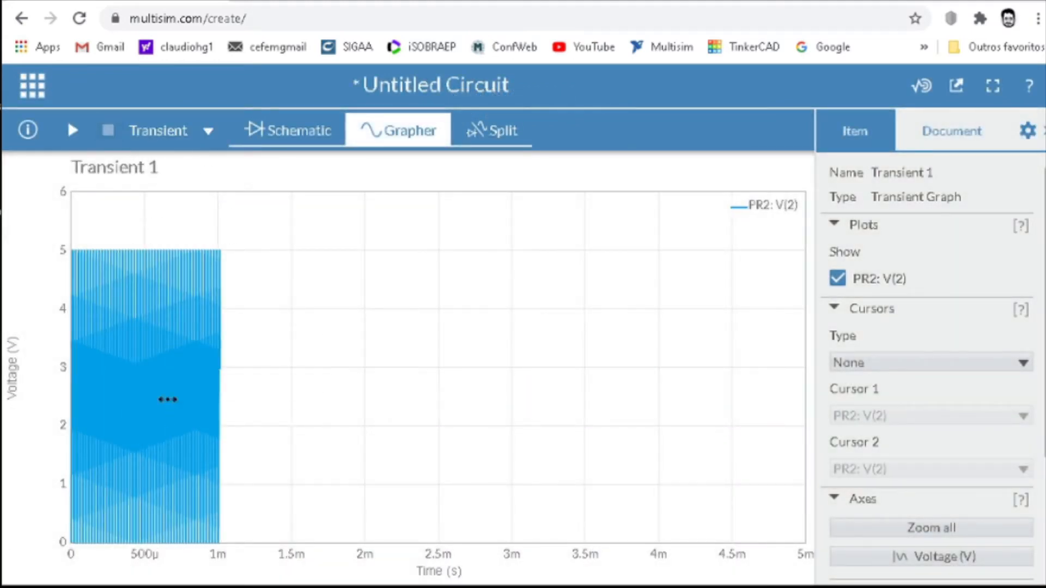
pyautogui.scroll(5, 168, 401)
pyautogui.scroll(5, 305, 433)
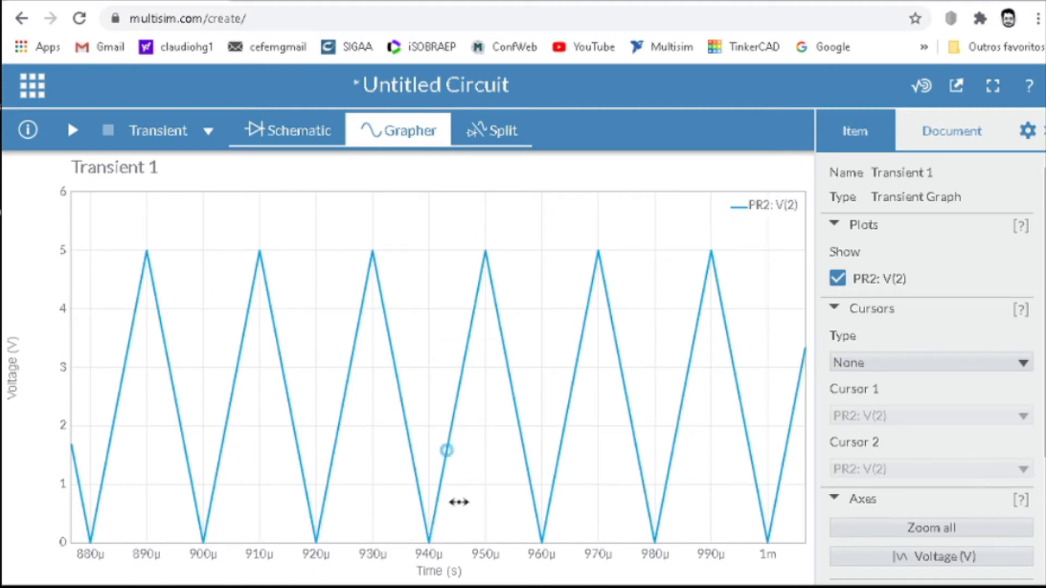
# Step: Set the fall time of triangular voltage source V1 to 100n s and check the entry
pyautogui.click(269, 134)
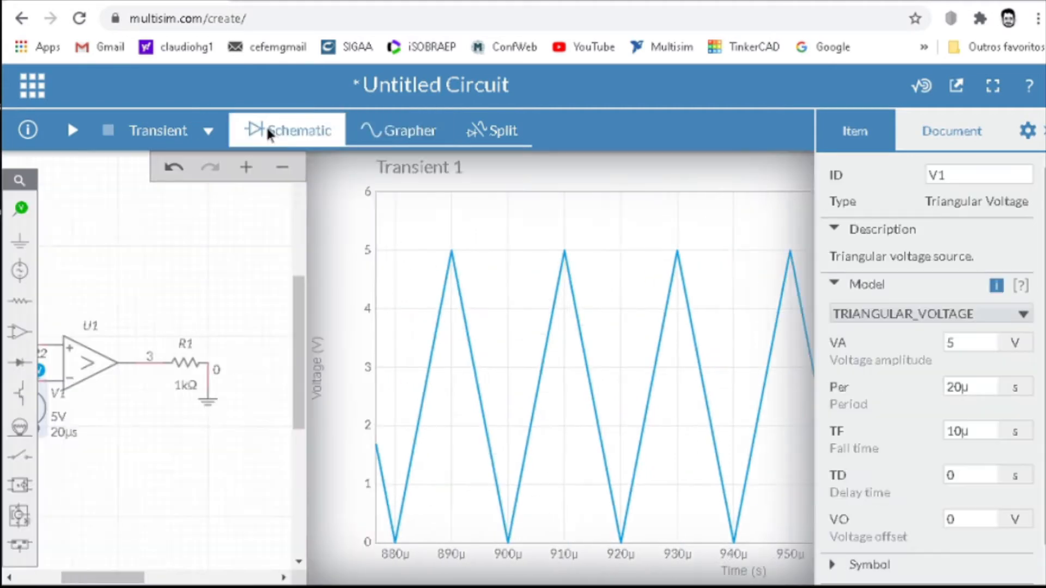
pyautogui.click(973, 387)
pyautogui.click(982, 433)
pyautogui.moveTo(982, 439); pyautogui.dragTo(942, 434)
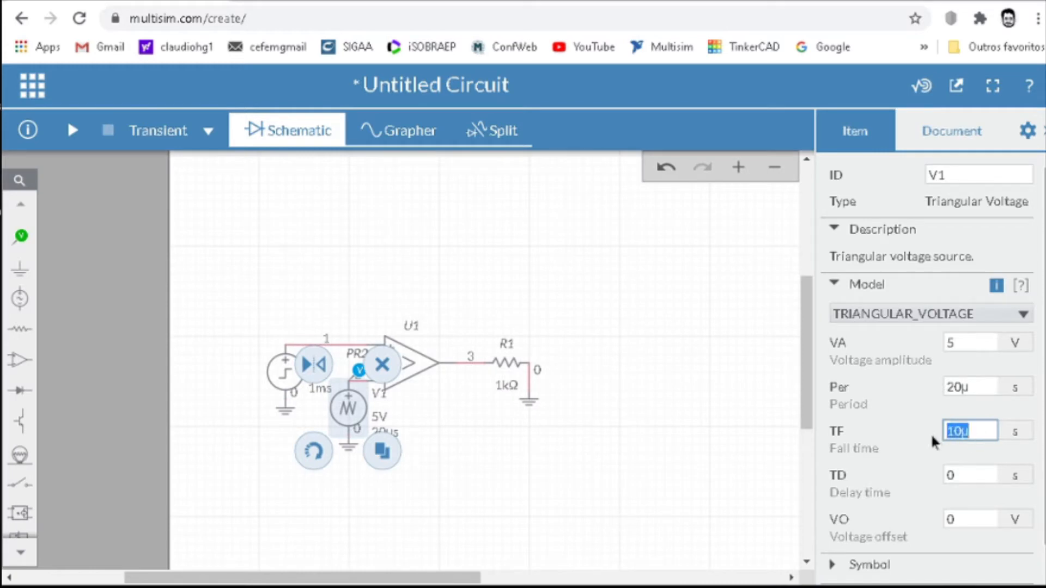
pyautogui.write('100n')
pyautogui.click(626, 345)
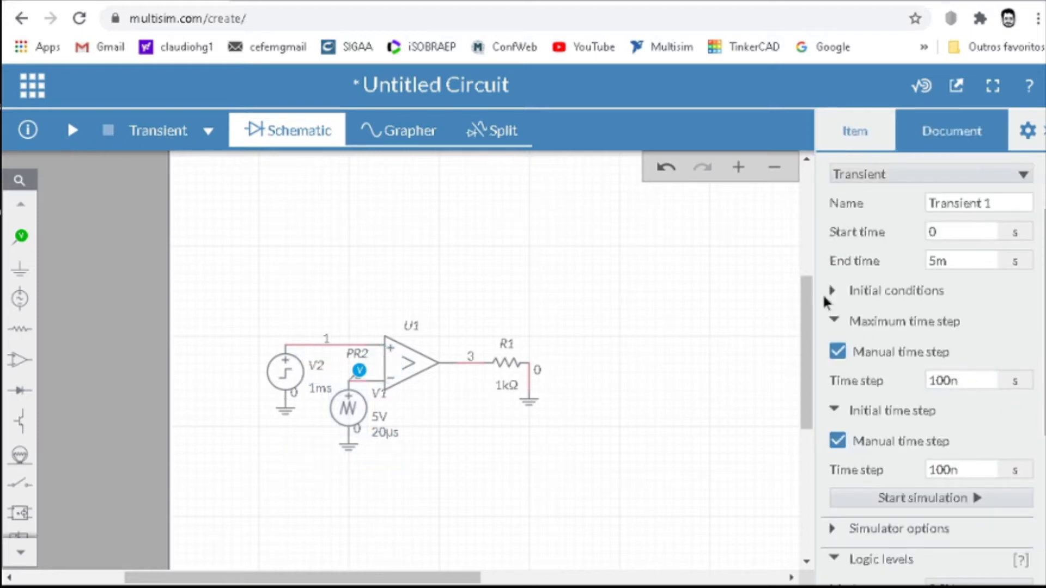
pyautogui.click(870, 148)
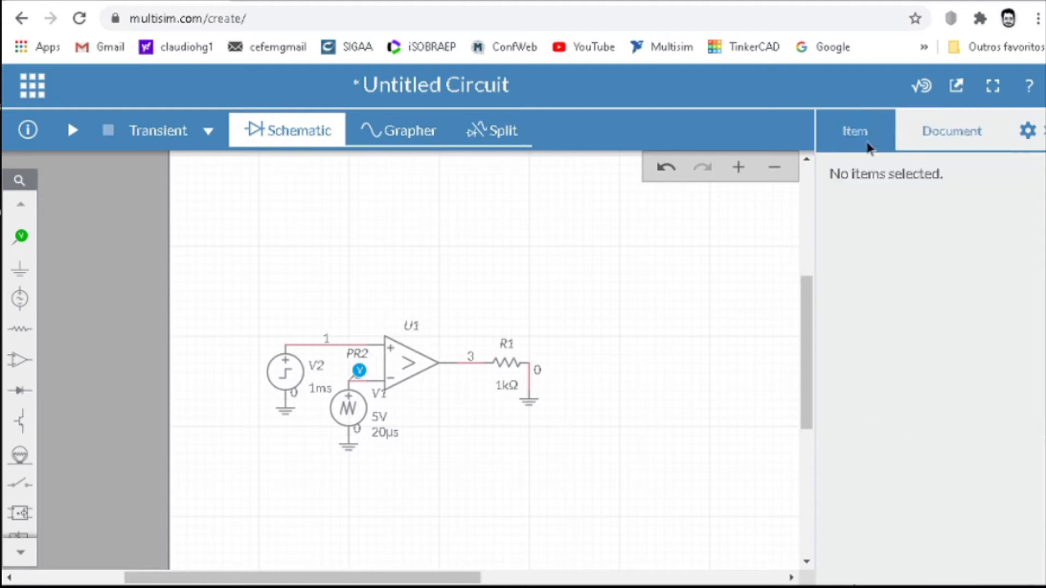
pyautogui.click(350, 417)
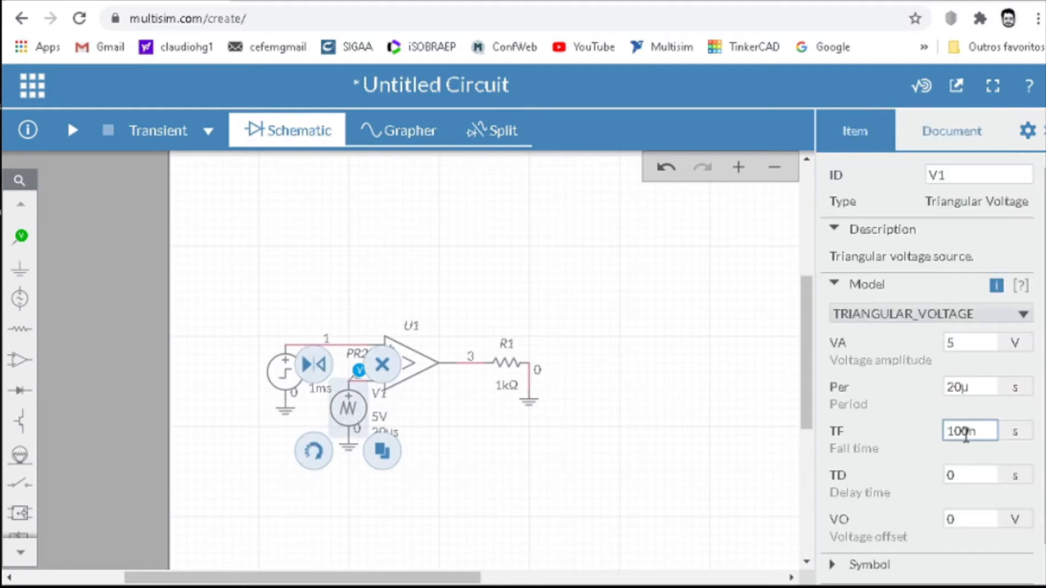
# Step: Run the transient simulation again and examine a few periods of V1's sawtooth waveform at PR2
pyautogui.click(70, 132)
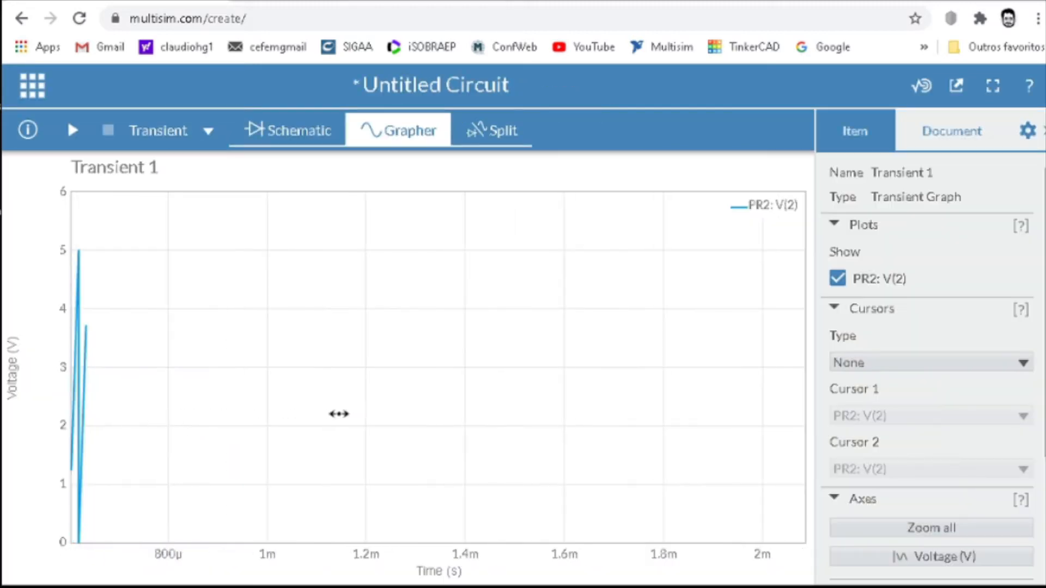
pyautogui.moveTo(338, 415); pyautogui.dragTo(603, 428)
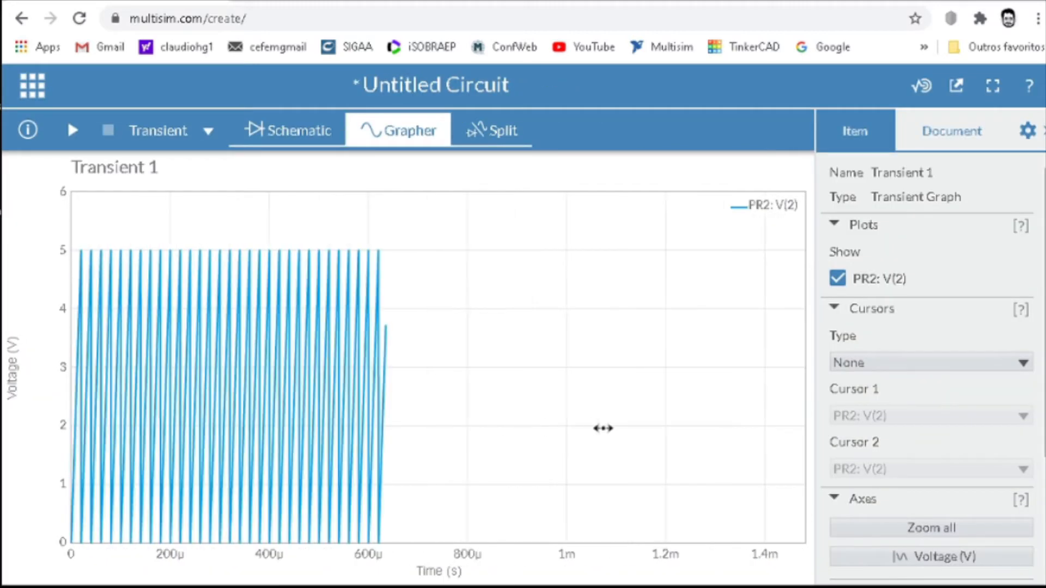
pyautogui.scroll(5, 257, 467)
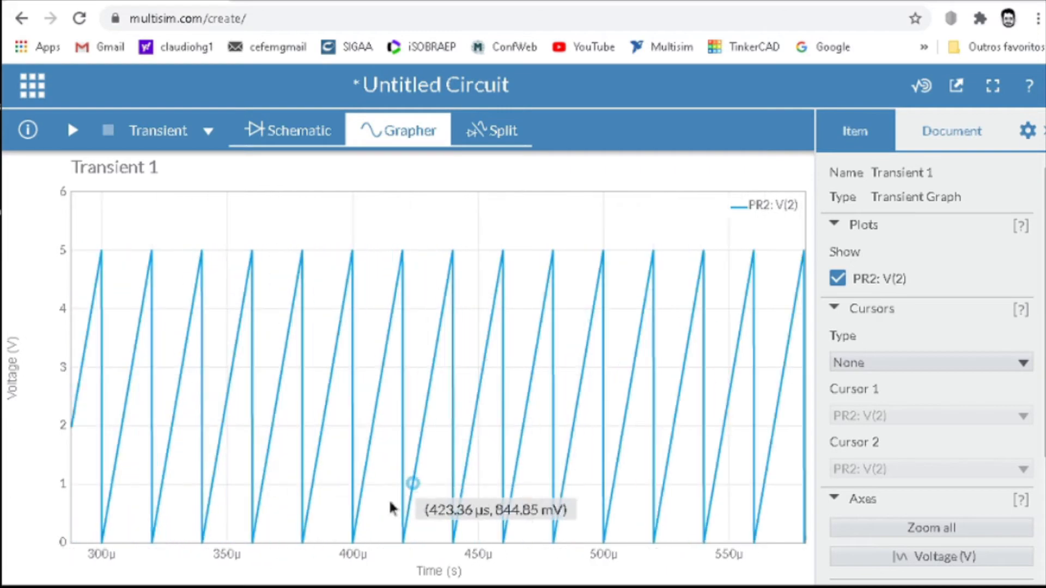
pyautogui.scroll(4, 332, 501)
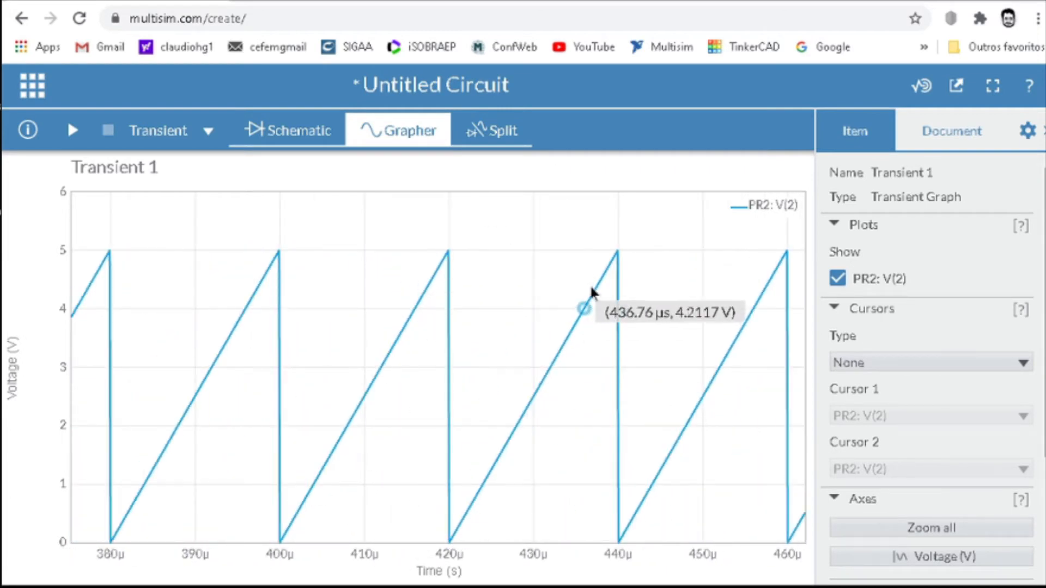
# Step: Duplicate probe PR2 onto the comparator's positive input wire and onto the wire between its output and R1
pyautogui.click(308, 136)
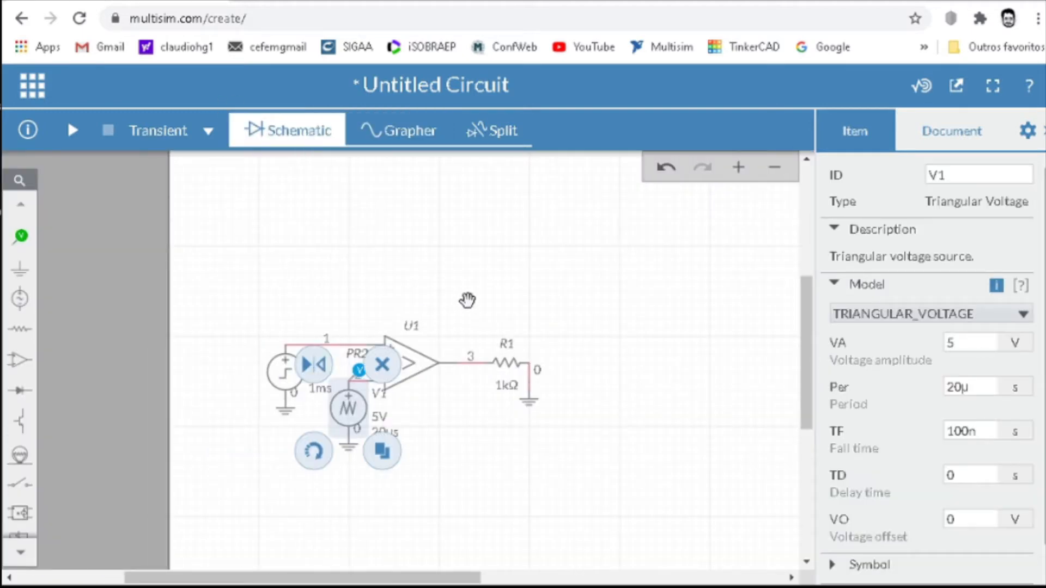
pyautogui.click(477, 300)
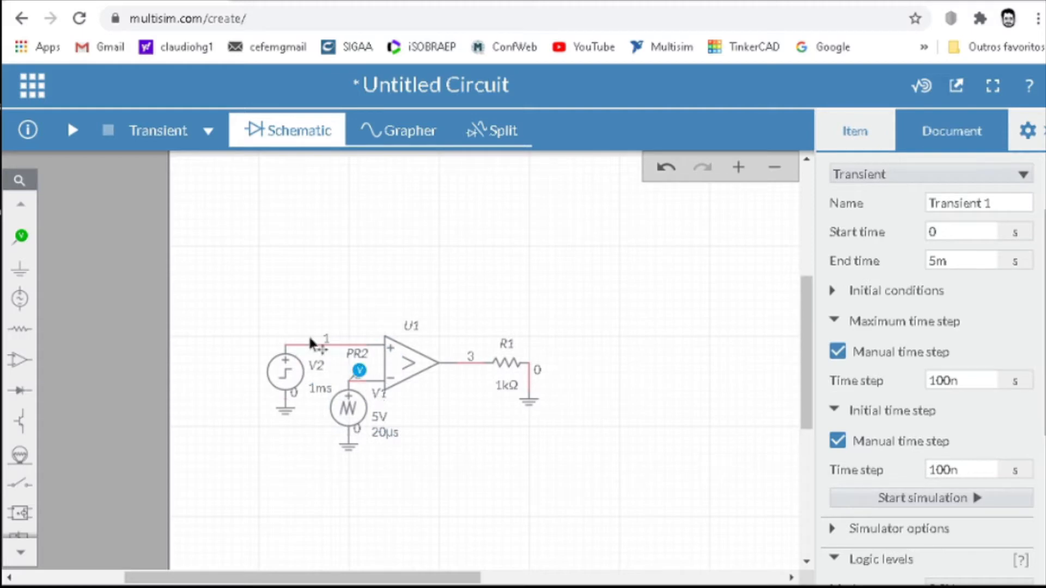
pyautogui.click(359, 371)
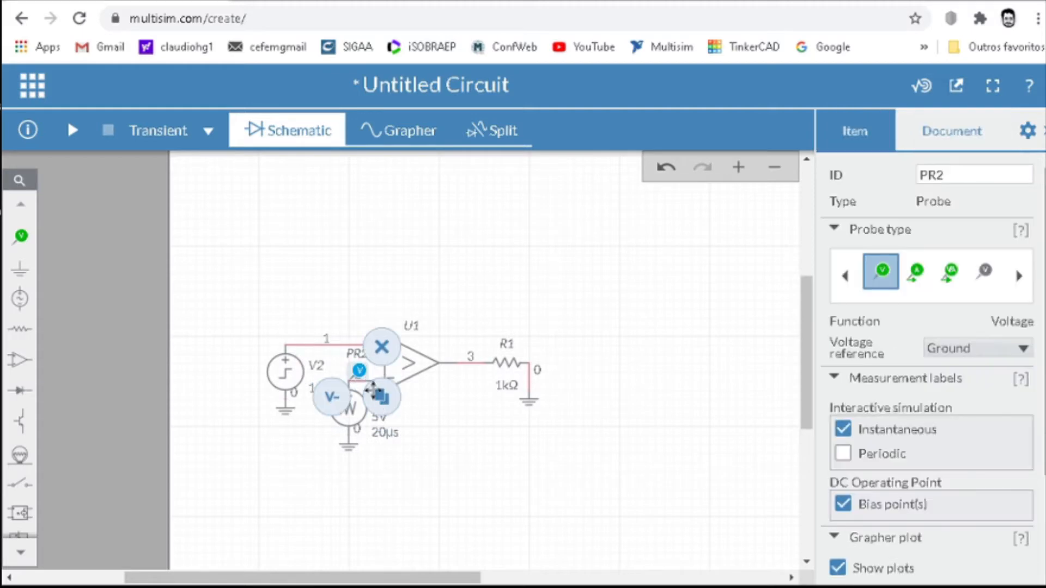
pyautogui.click(377, 394)
pyautogui.click(345, 328)
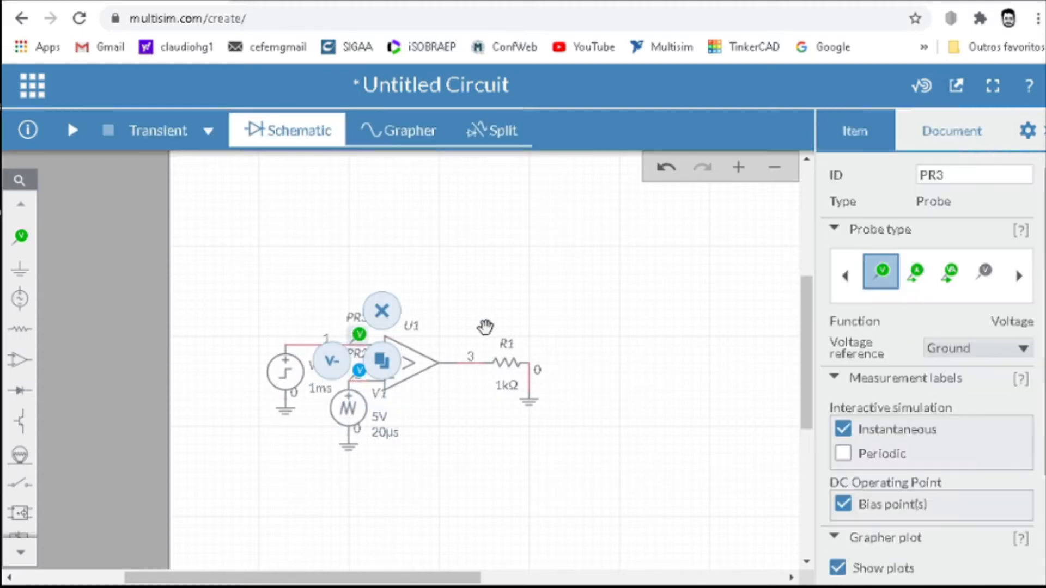
pyautogui.click(358, 373)
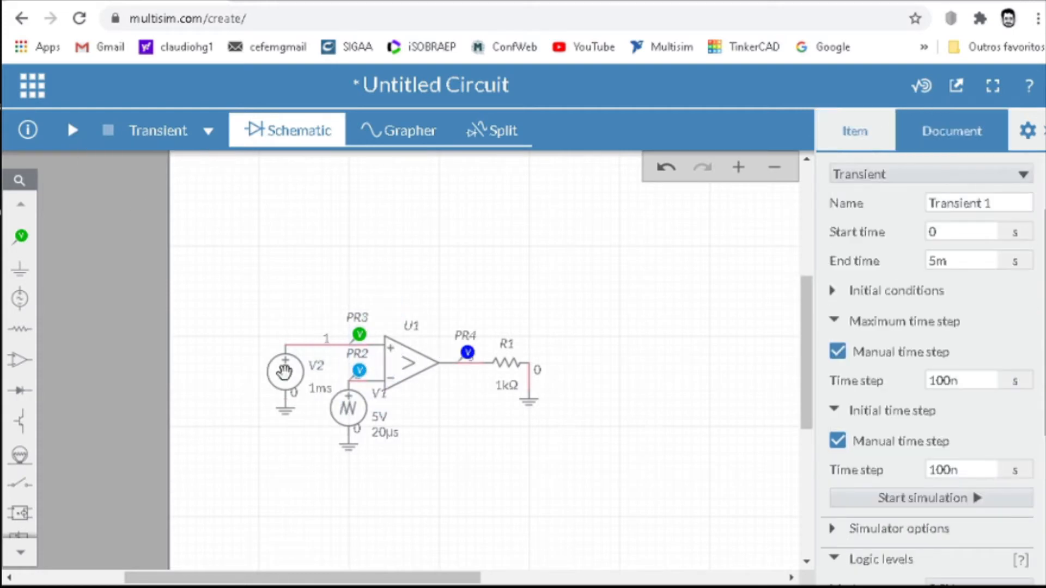
# Step: Set step voltage source V2's initial level to 2 V and its final level to 4 V
pyautogui.click(284, 372)
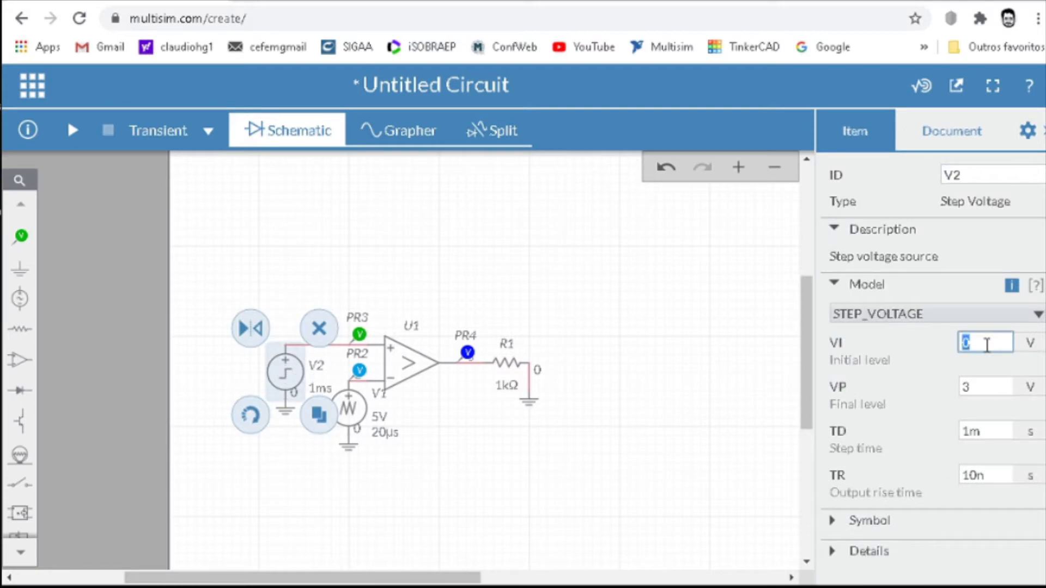
pyautogui.doubleClick(974, 386)
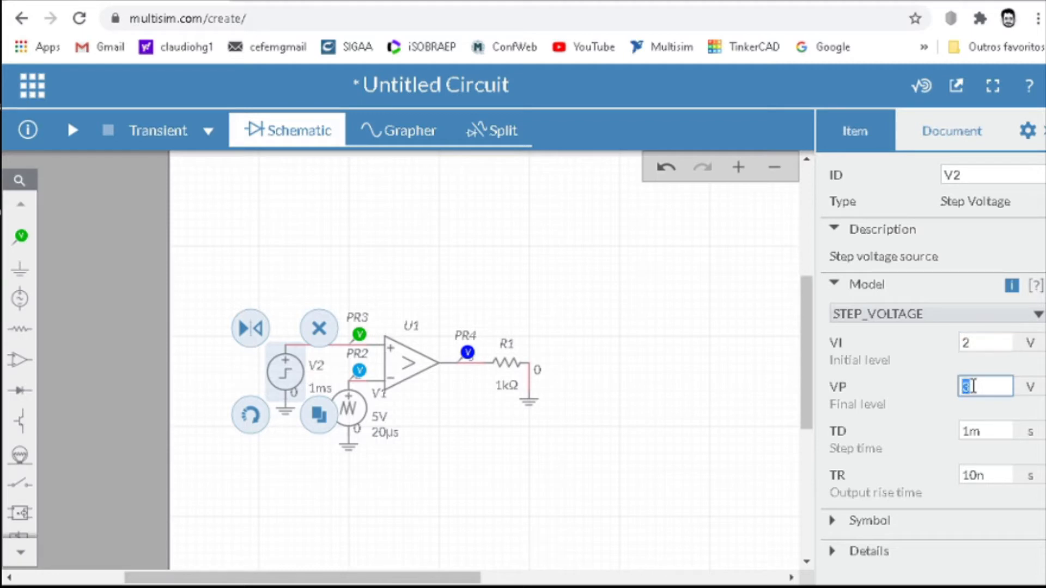
pyautogui.press('BackSpace')
pyautogui.write('4')
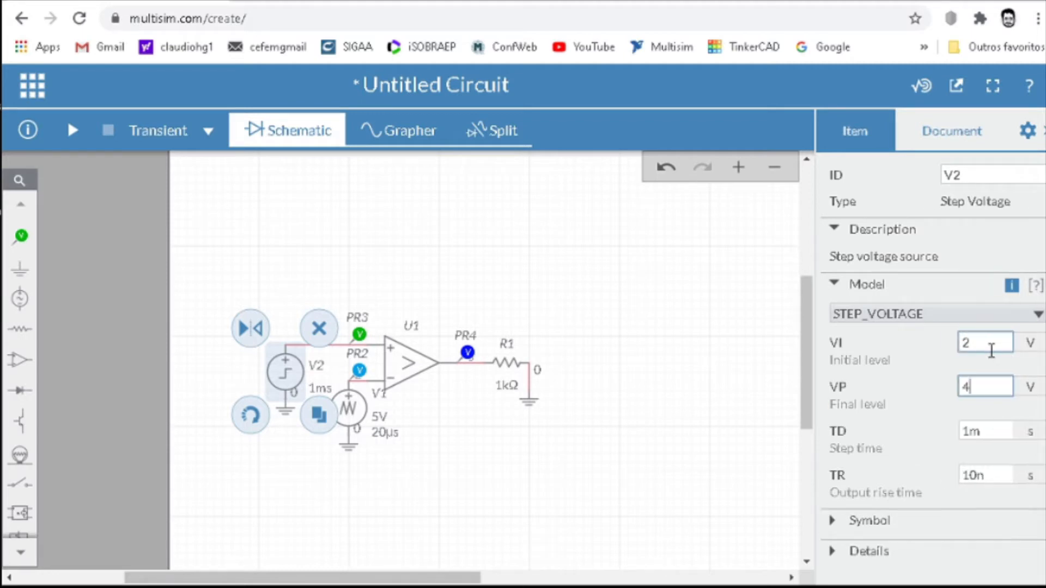
pyautogui.click(695, 345)
# Step: Run the transient simulation and compare the comparator's output pulse widths before and after V2's step at 1 ms
pyautogui.click(72, 130)
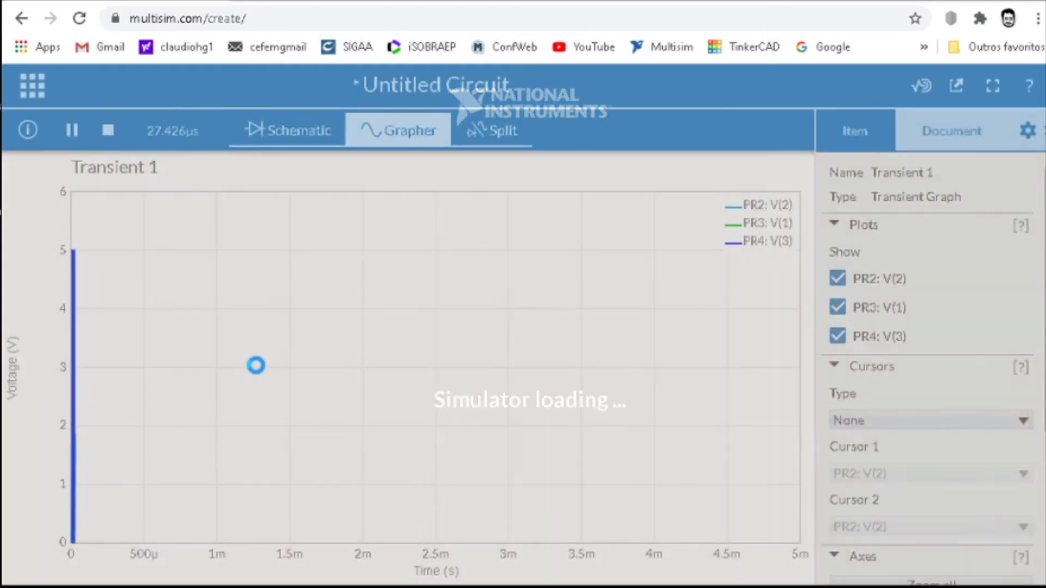
pyautogui.scroll(1, 125, 461)
pyautogui.scroll(2, 275, 479)
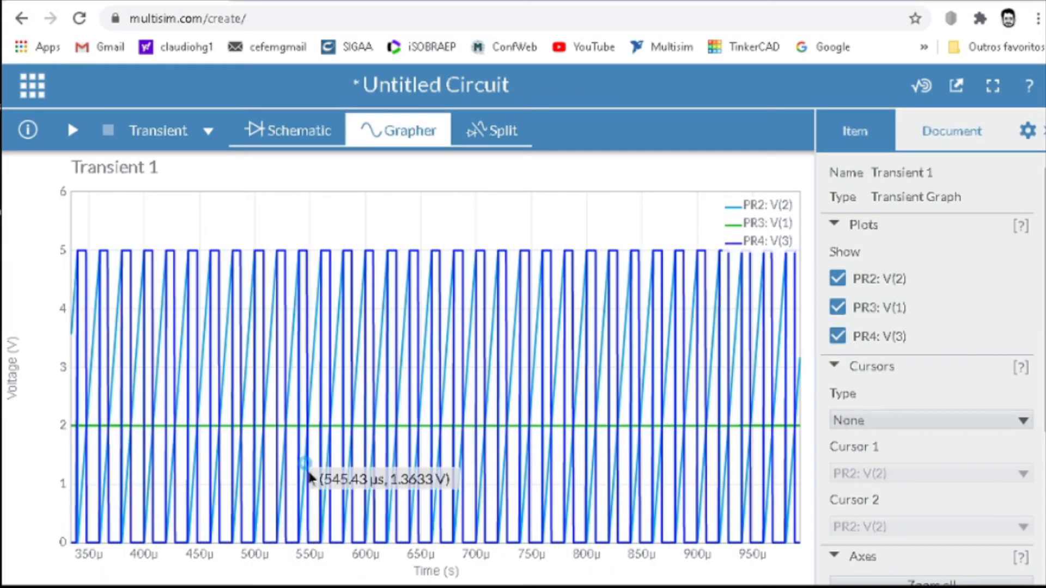
pyautogui.moveTo(531, 468); pyautogui.dragTo(188, 461)
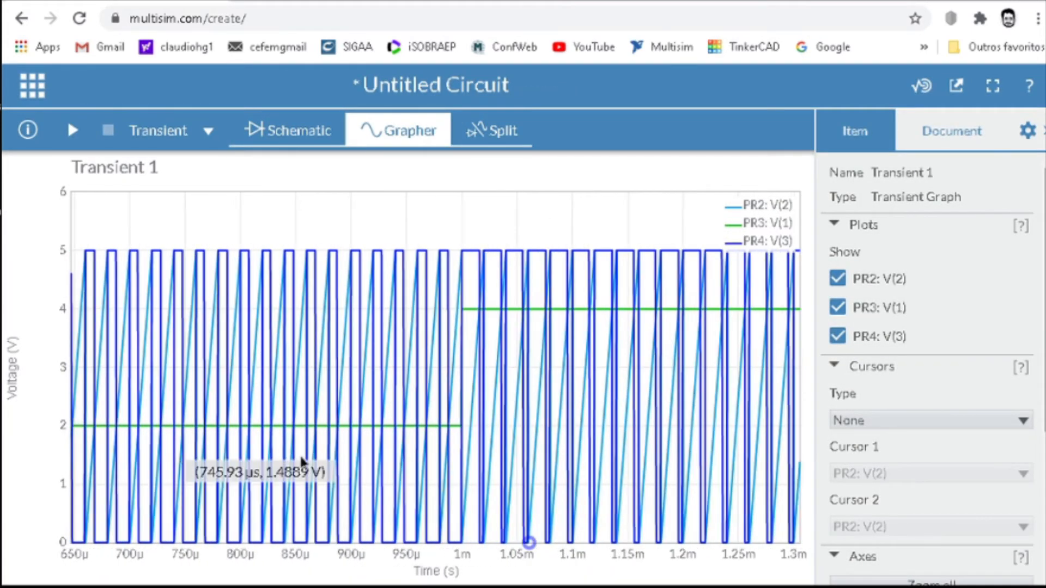
pyautogui.scroll(2, 681, 455)
pyautogui.moveTo(681, 454); pyautogui.dragTo(335, 448)
pyautogui.scroll(2, 335, 448)
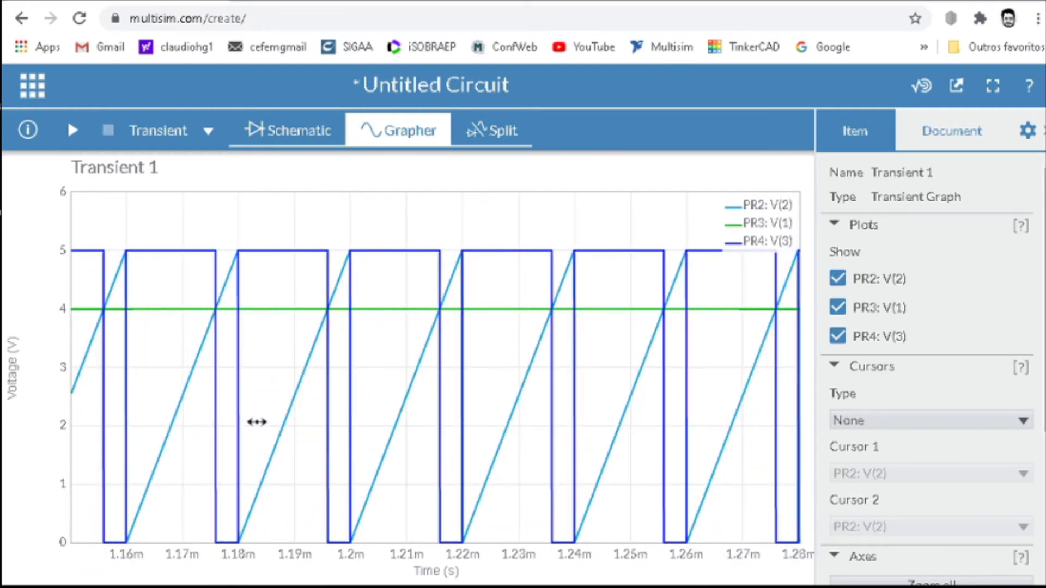
pyautogui.moveTo(257, 422); pyautogui.dragTo(736, 431)
pyautogui.moveTo(245, 446); pyautogui.dragTo(768, 442)
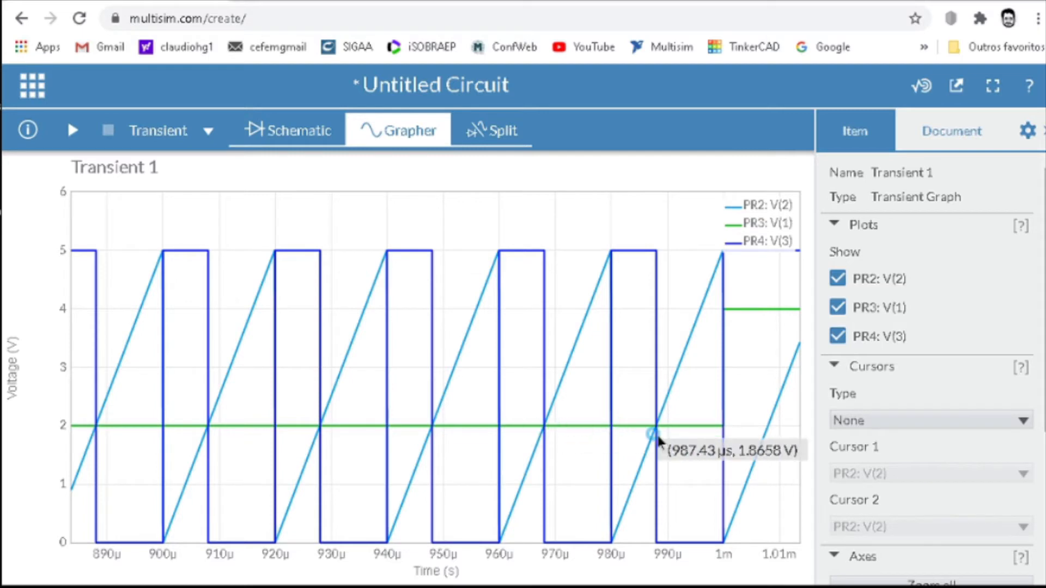
pyautogui.moveTo(621, 442); pyautogui.dragTo(469, 430)
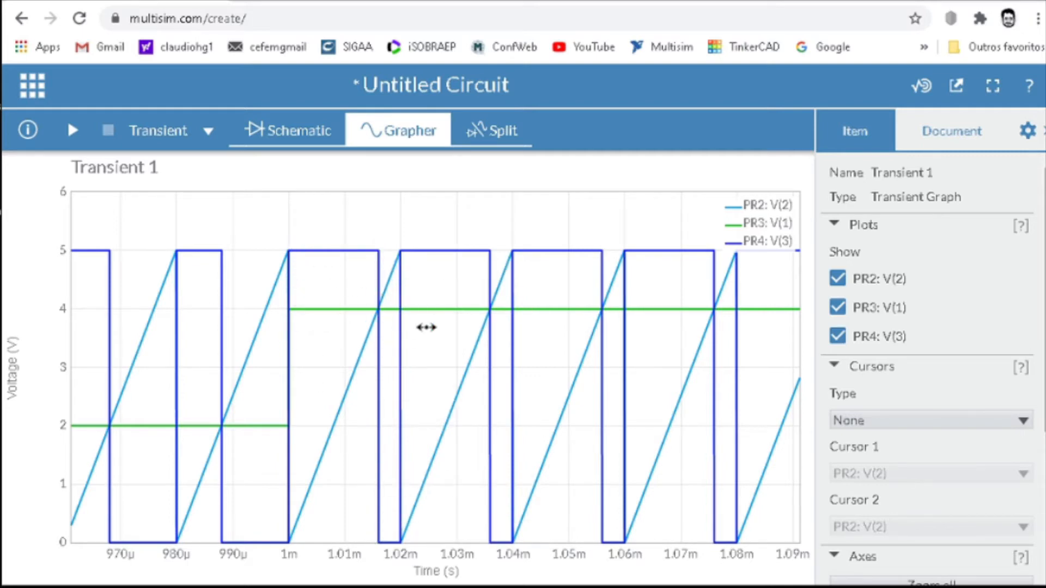
# Step: Set step voltage source V2's initial level to 0 V, final level to 1.4 V and output rise time to 2 ms
pyautogui.scroll(-5, 467, 422)
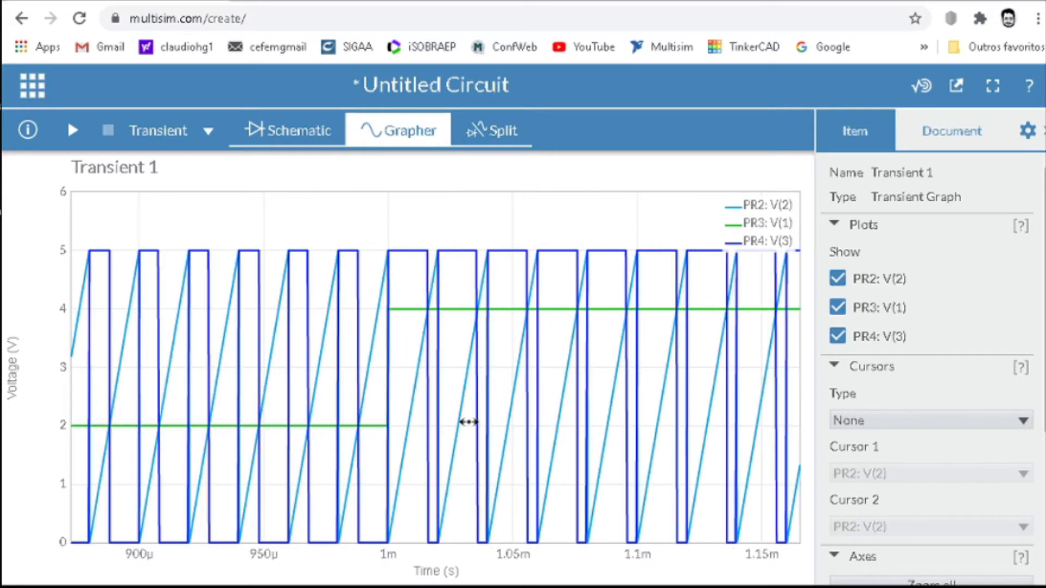
pyautogui.scroll(-3, 467, 422)
pyautogui.click(318, 131)
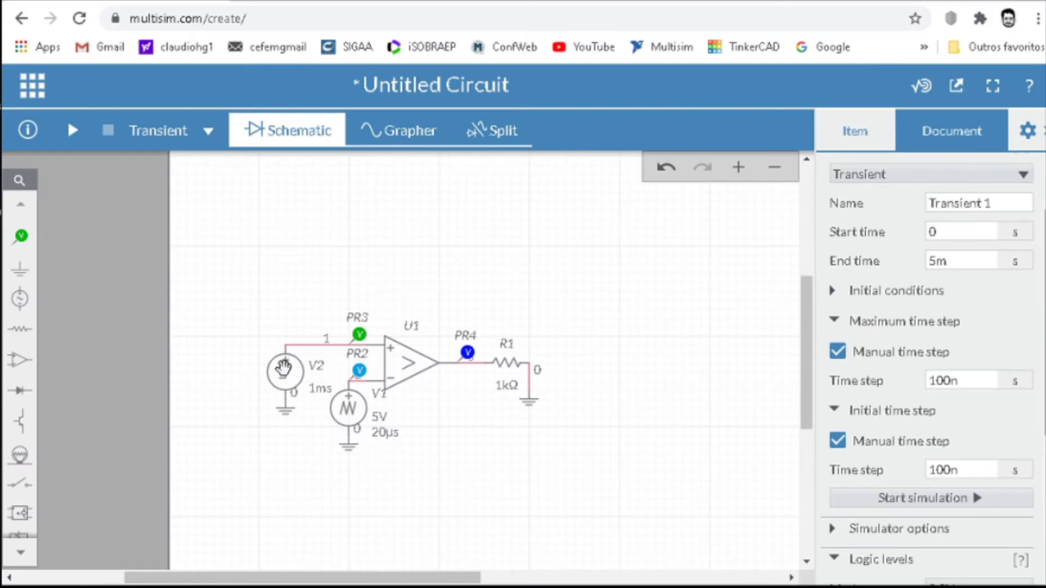
pyautogui.click(282, 374)
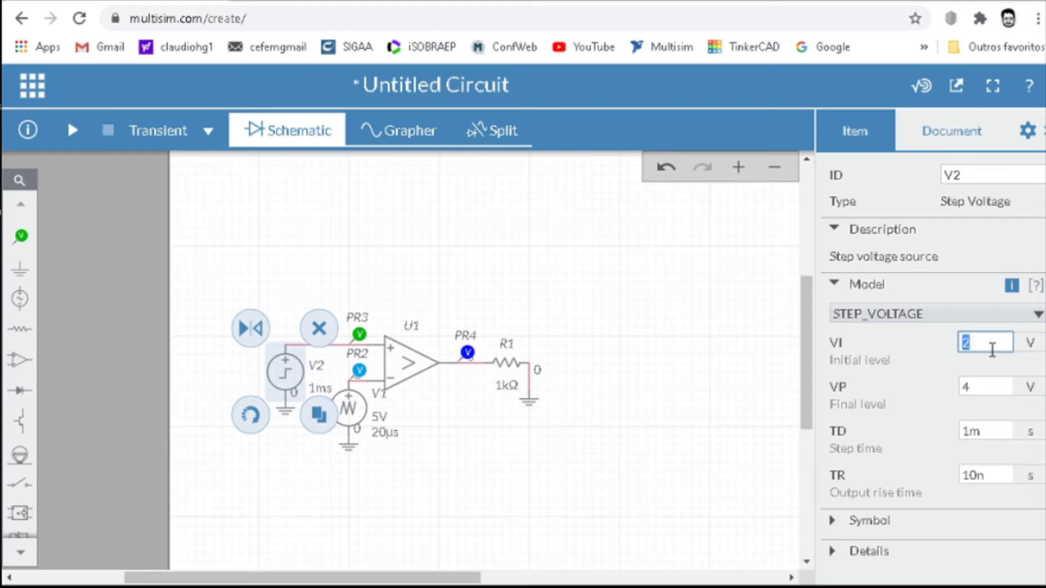
pyautogui.click(987, 380)
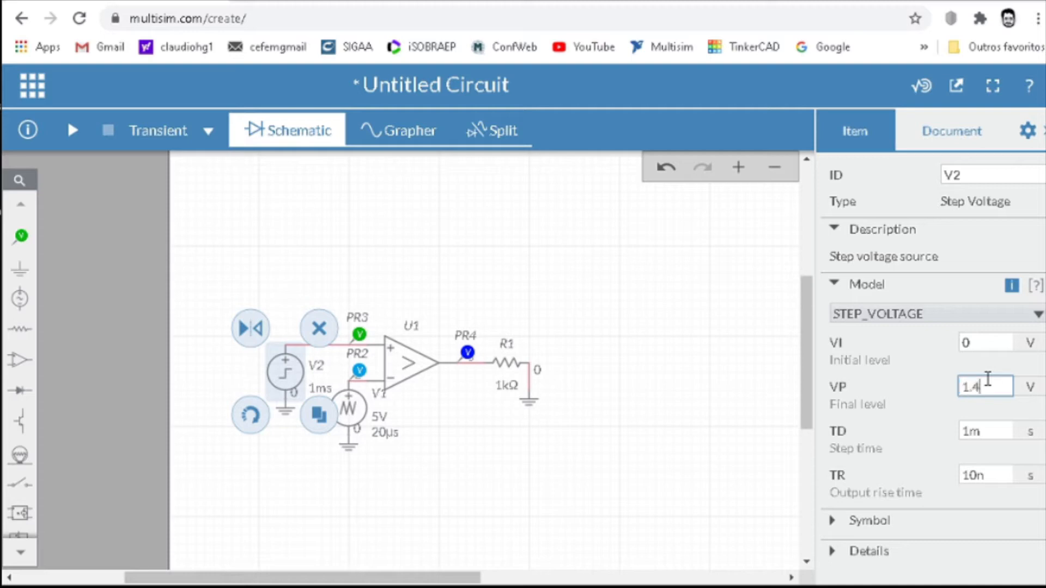
pyautogui.click(986, 436)
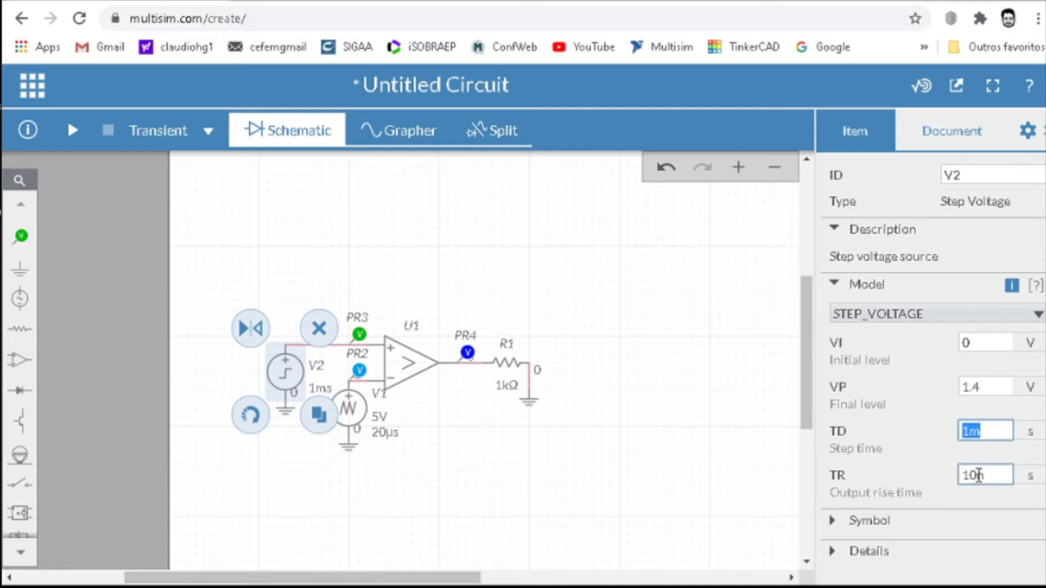
pyautogui.click(982, 475)
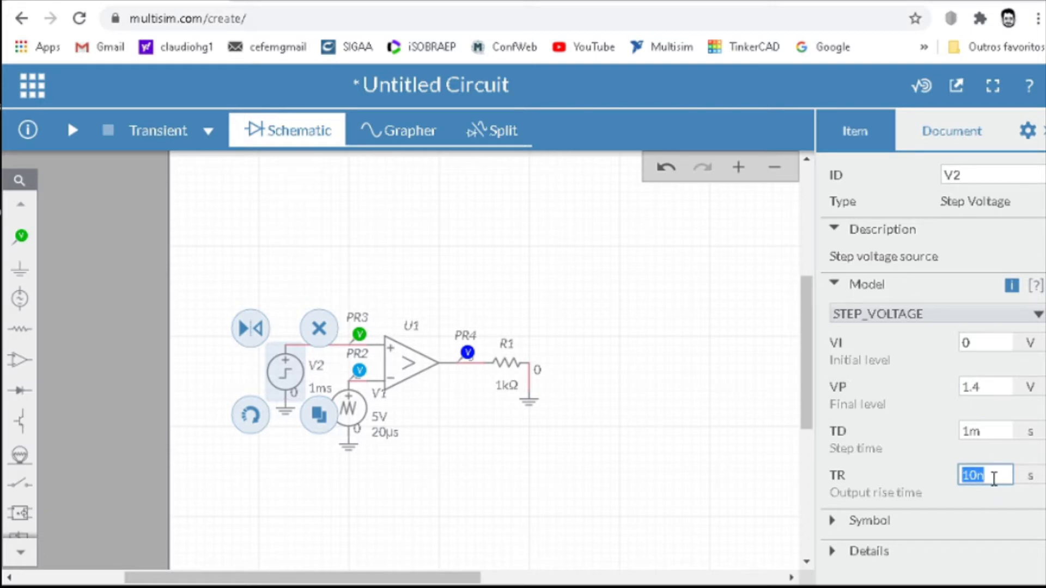
pyautogui.write('2m')
pyautogui.click(647, 350)
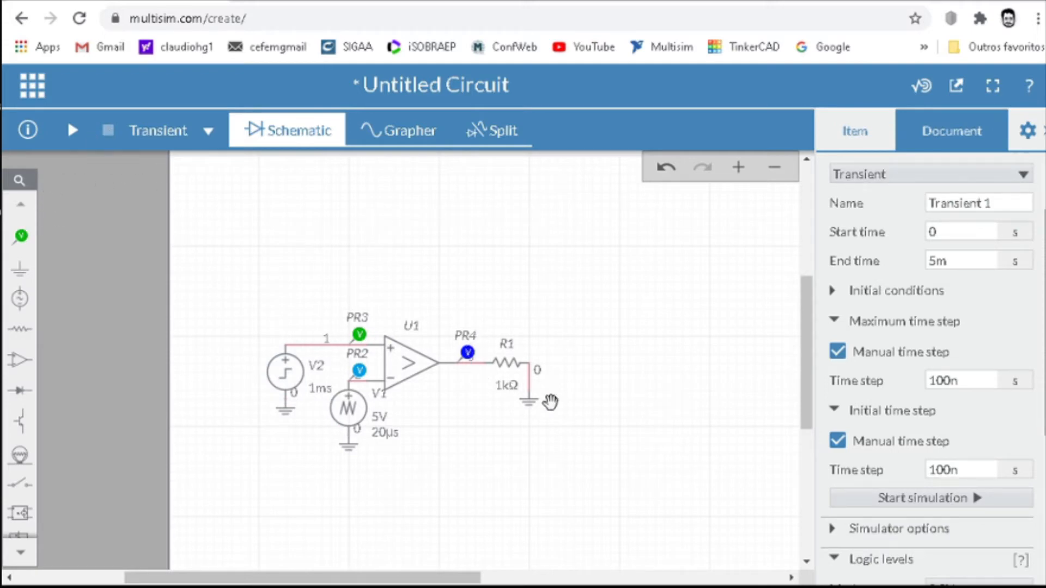
# Step: Delete the ground and its wire from R1's output end and set R1's resistance to 100 Ω
pyautogui.click(531, 402)
pyautogui.press('Delete')
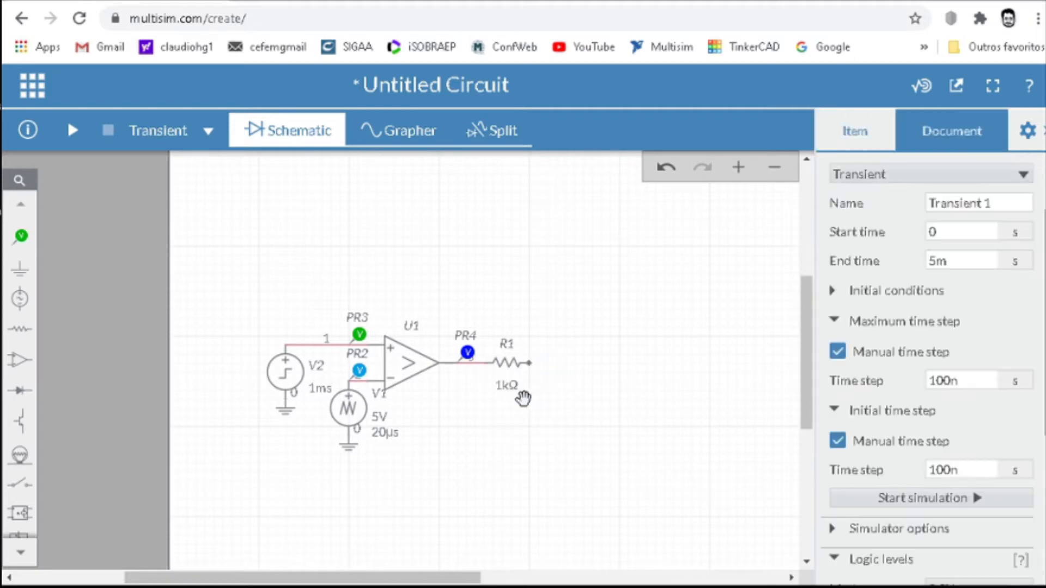
pyautogui.click(521, 363)
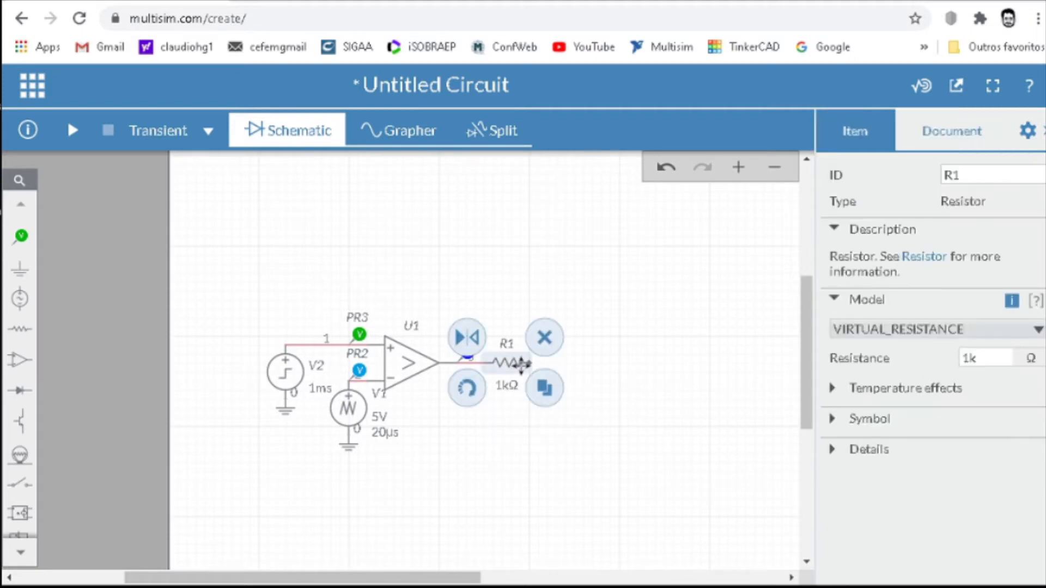
pyautogui.click(986, 362)
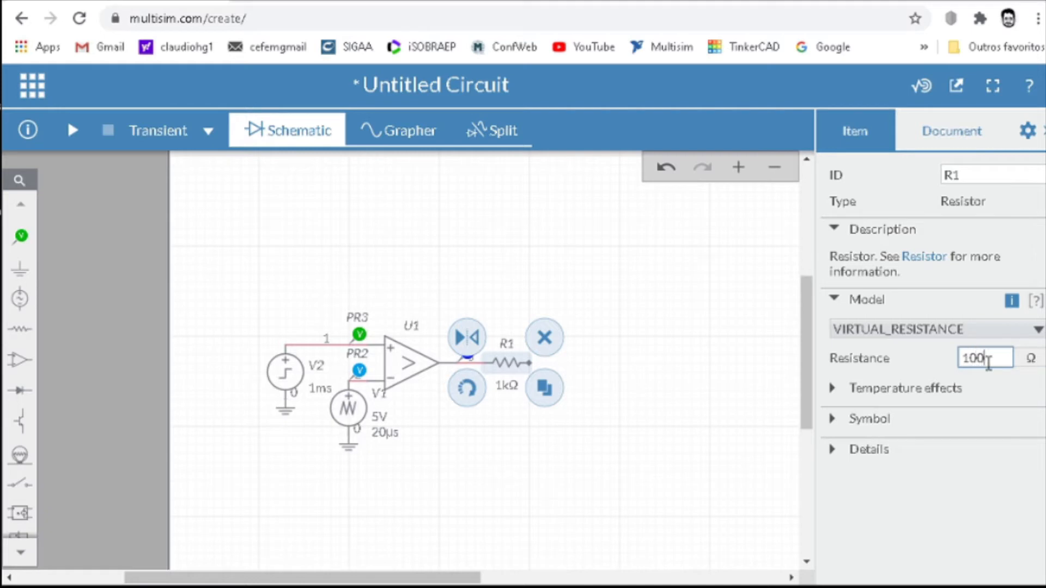
pyautogui.press('Return')
pyautogui.click(630, 343)
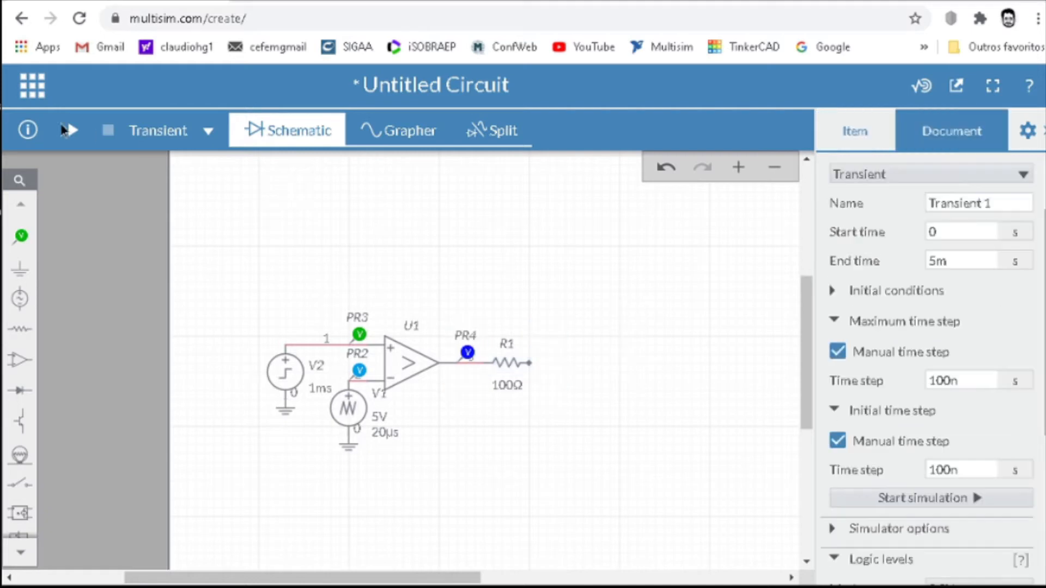
# Step: Place a DC voltage source in the free area above the comparator stage
pyautogui.scroll(1, 545, 339)
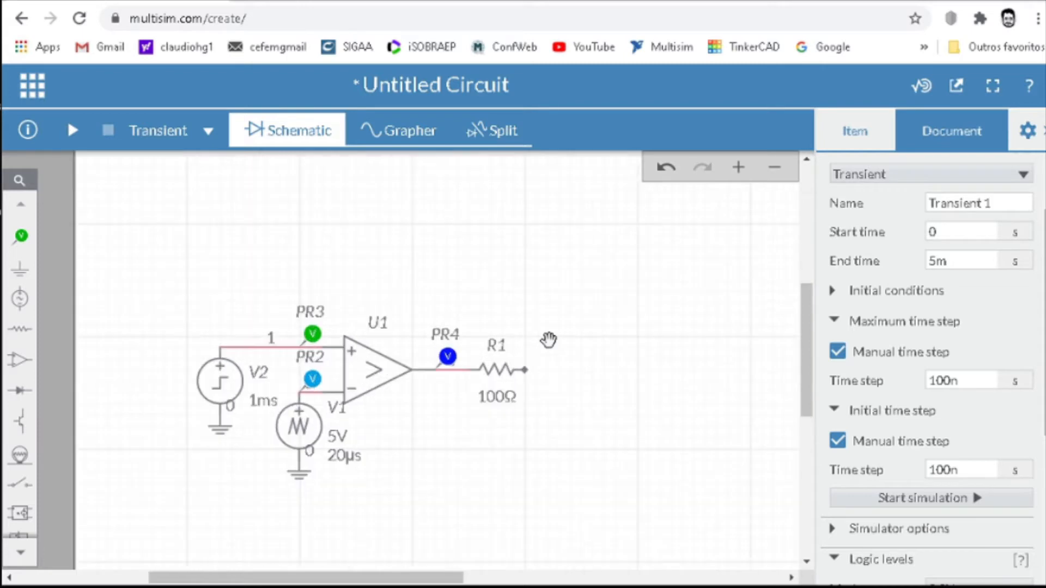
pyautogui.scroll(-3, 537, 341)
pyautogui.moveTo(626, 327); pyautogui.dragTo(590, 349)
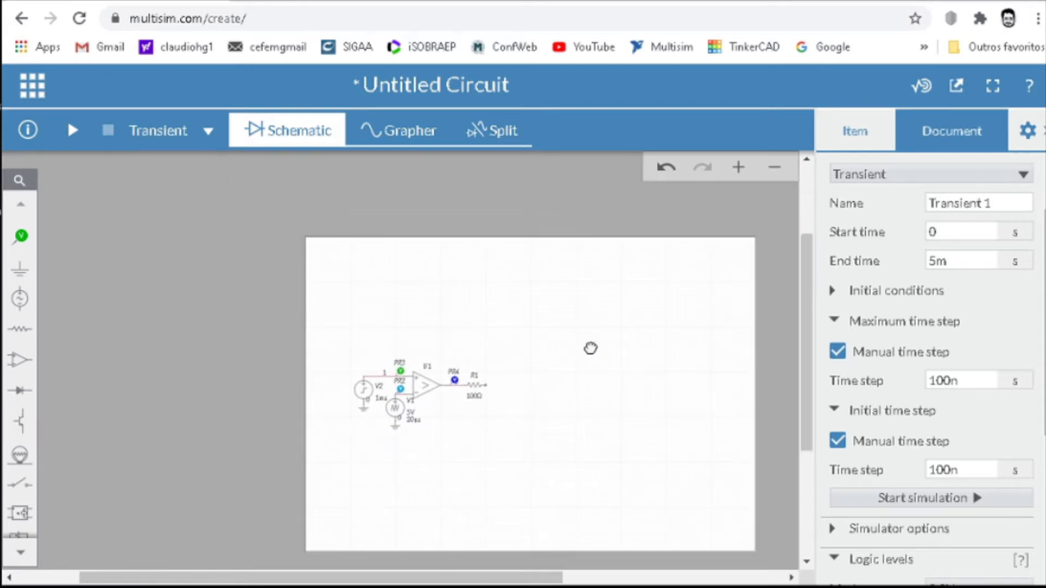
pyautogui.scroll(1, 451, 332)
pyautogui.moveTo(519, 495); pyautogui.dragTo(538, 358)
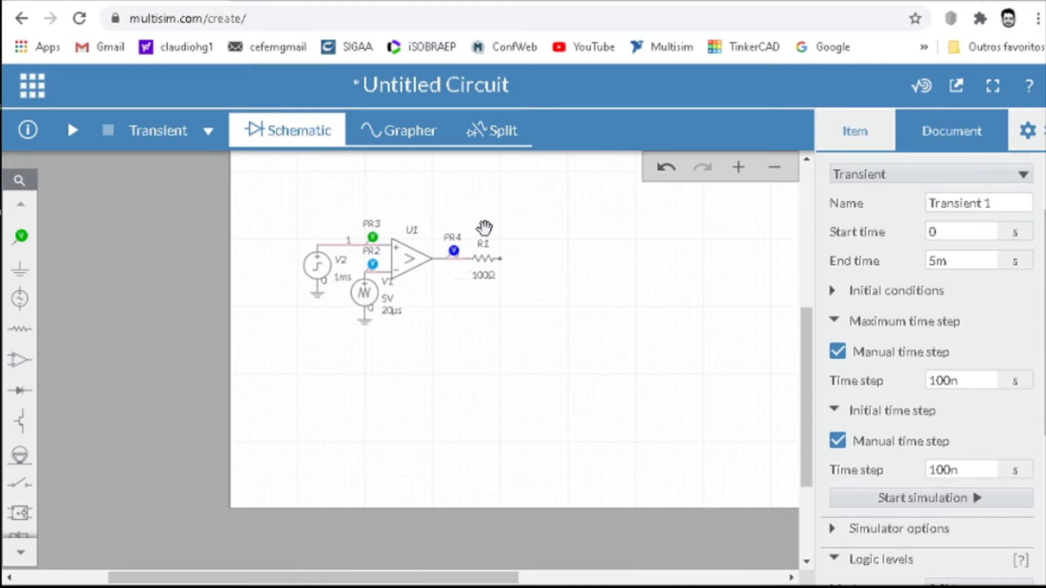
pyautogui.moveTo(541, 287); pyautogui.dragTo(418, 412)
pyautogui.click(20, 298)
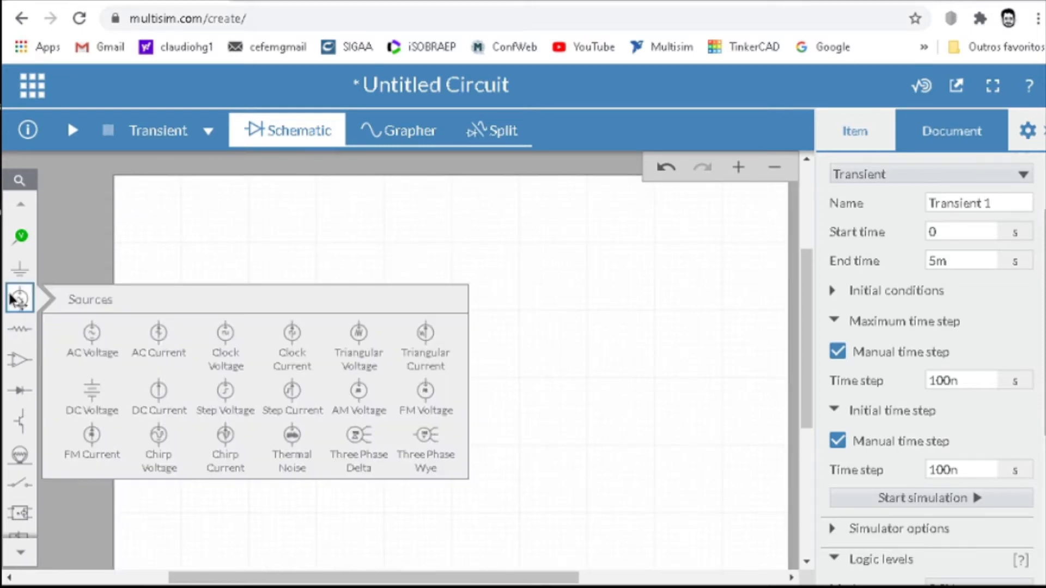
pyautogui.click(106, 392)
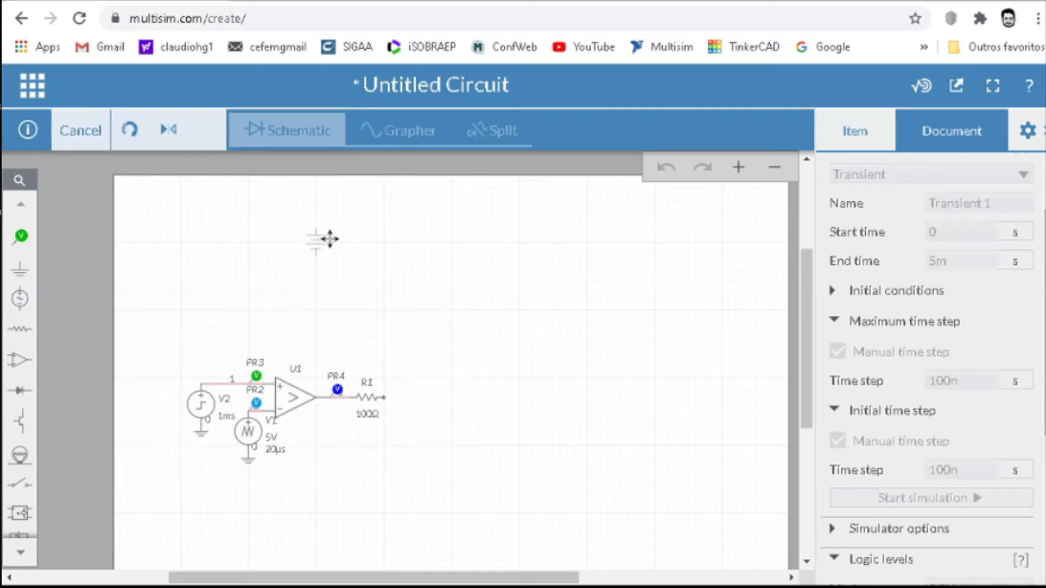
pyautogui.click(355, 240)
pyautogui.click(433, 284)
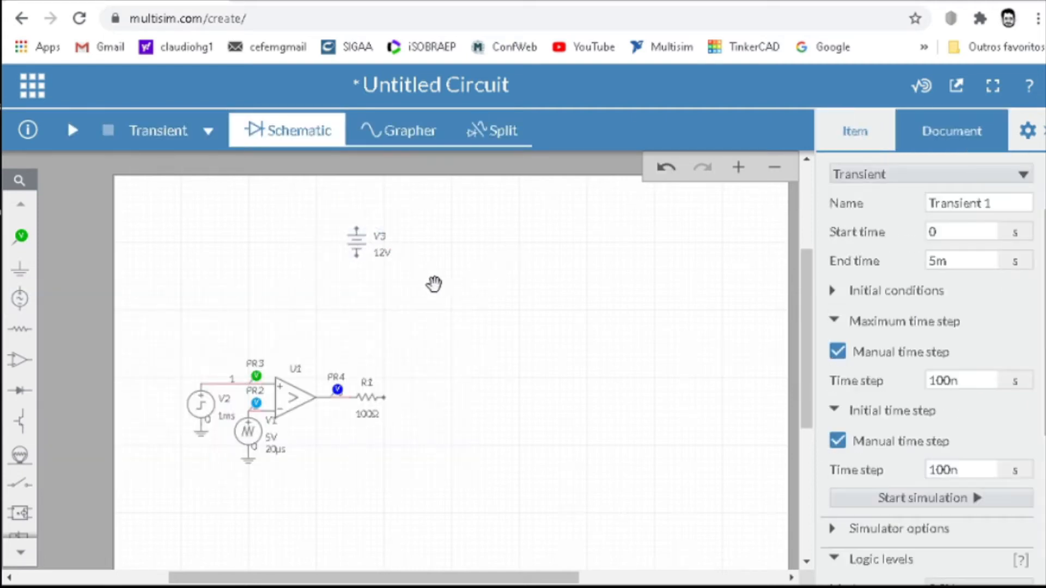
# Step: Set DC source V3's voltage to 150 V
pyautogui.click(358, 241)
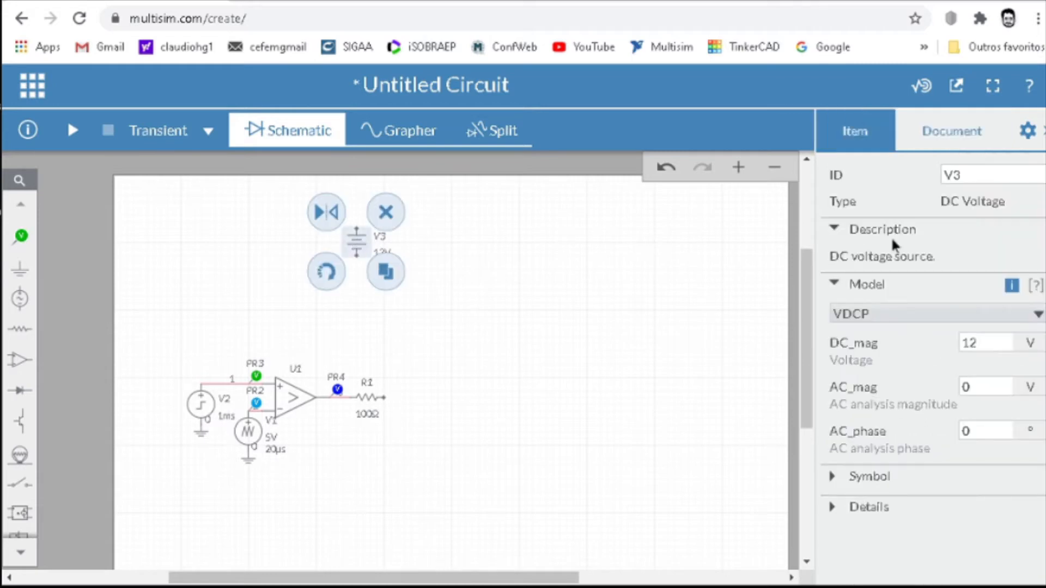
pyautogui.click(987, 338)
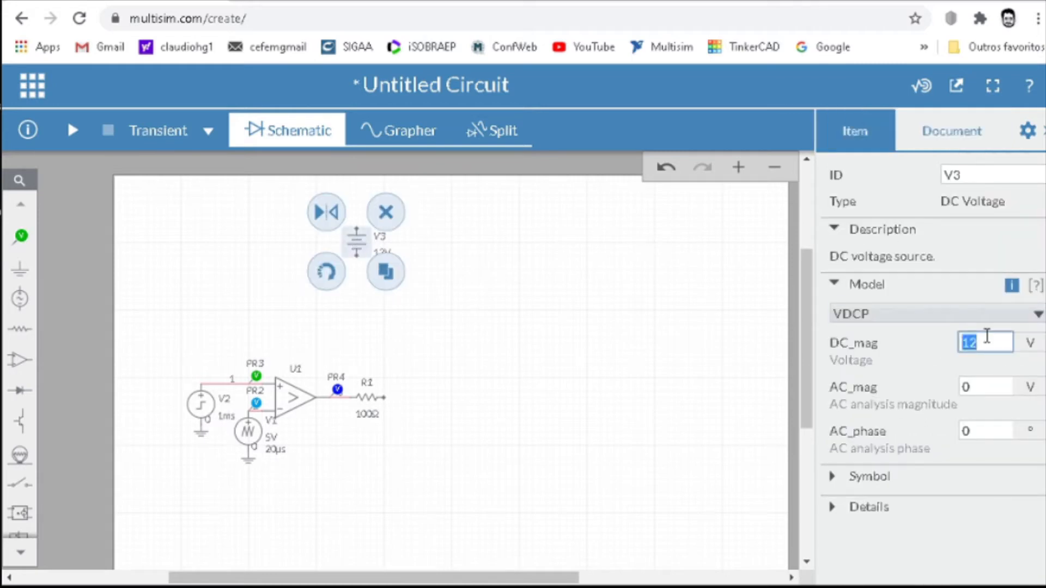
pyautogui.write('150')
pyautogui.click(463, 323)
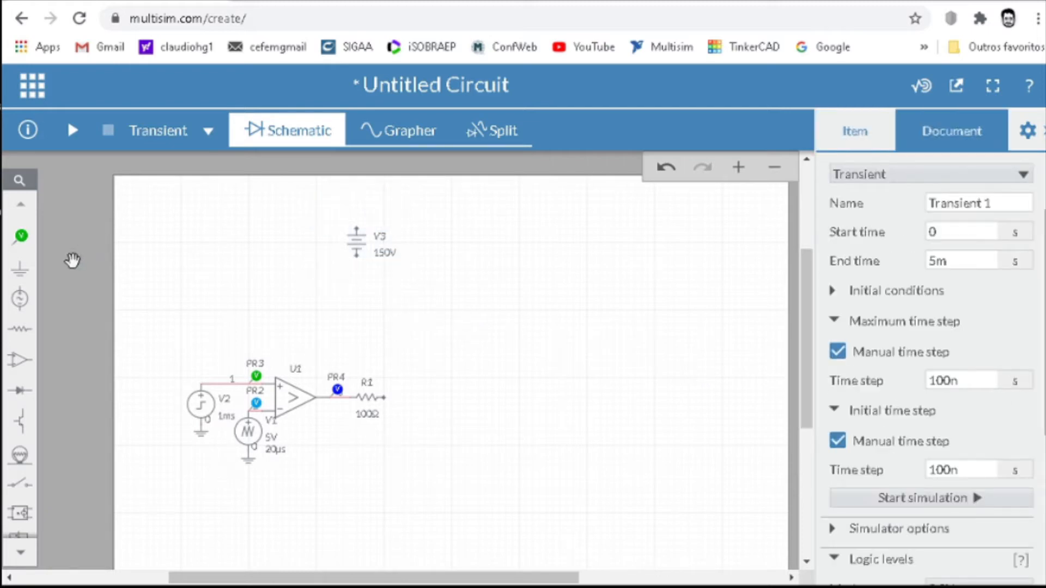
# Step: Place a ground symbol directly below DC source V3
pyautogui.click(20, 267)
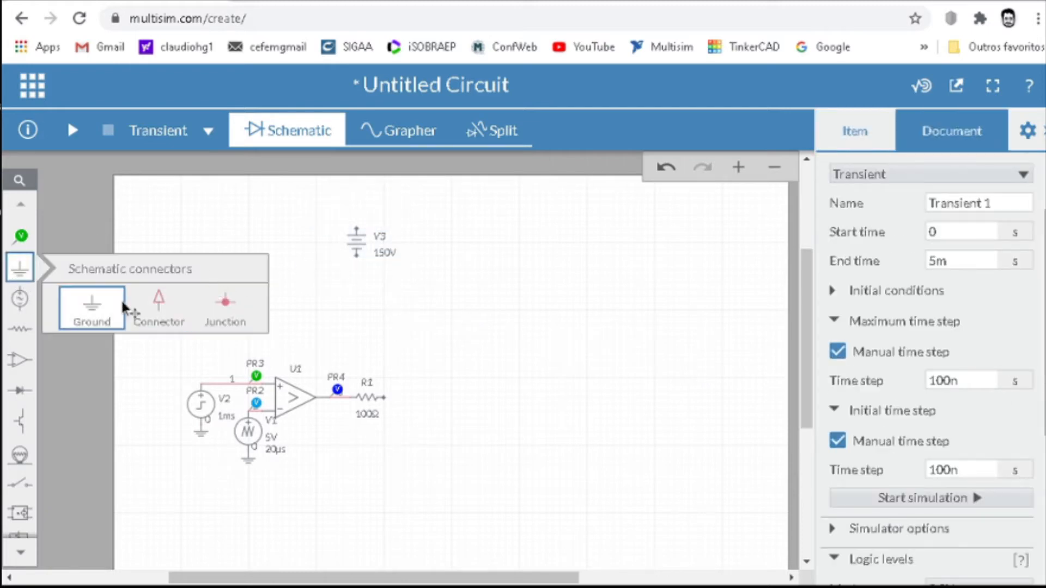
pyautogui.click(103, 311)
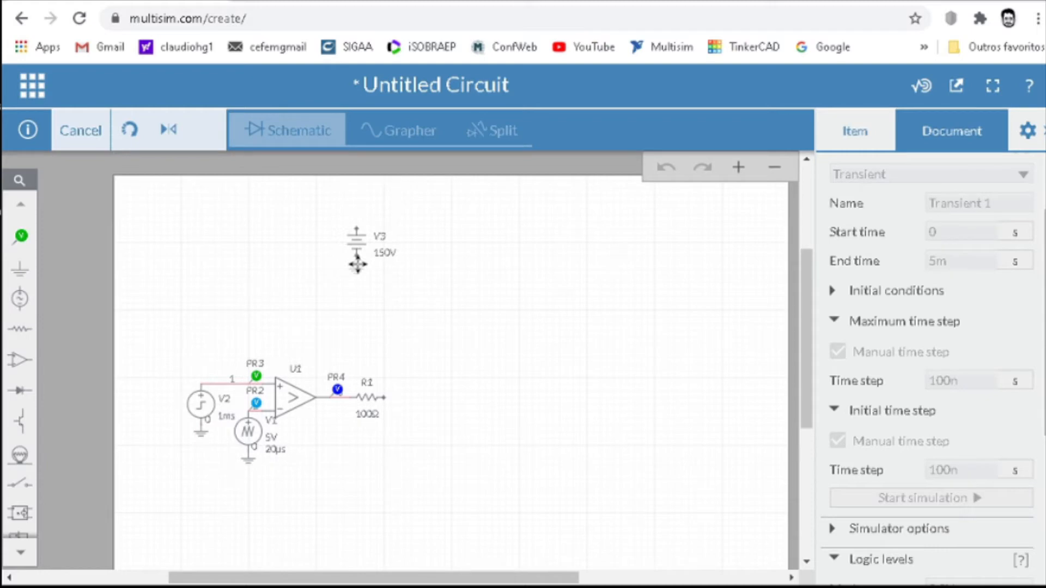
pyautogui.click(357, 264)
pyautogui.click(472, 303)
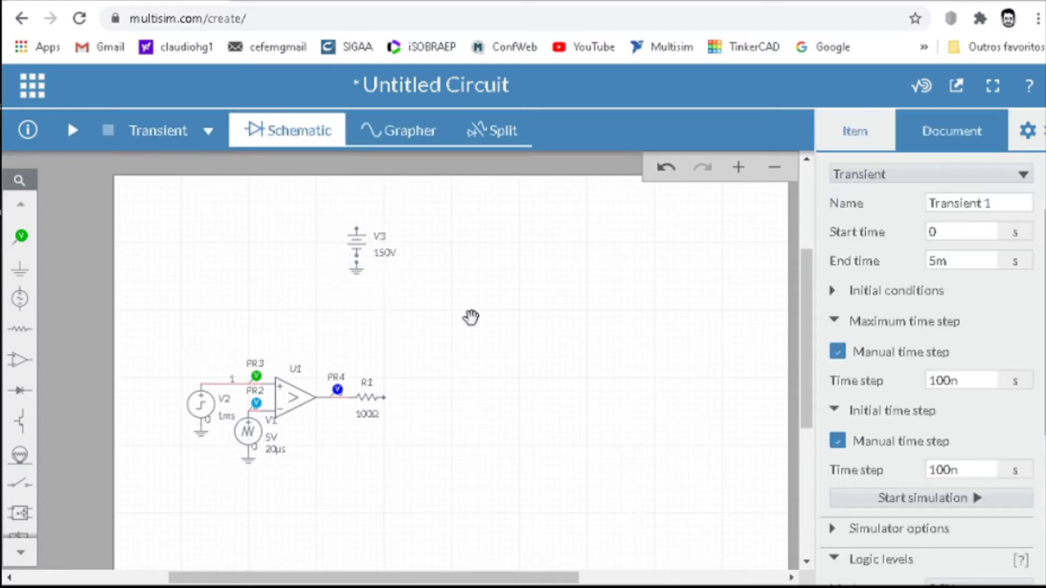
# Step: Move the new ground farther below V3 and wire it to V3's negative terminal
pyautogui.click(356, 248)
pyautogui.moveTo(355, 255); pyautogui.dragTo(354, 300)
pyautogui.click(453, 266)
pyautogui.hotkey('ctrl', 'z')
pyautogui.hotkey('ctrl', 'z')
pyautogui.click(436, 318)
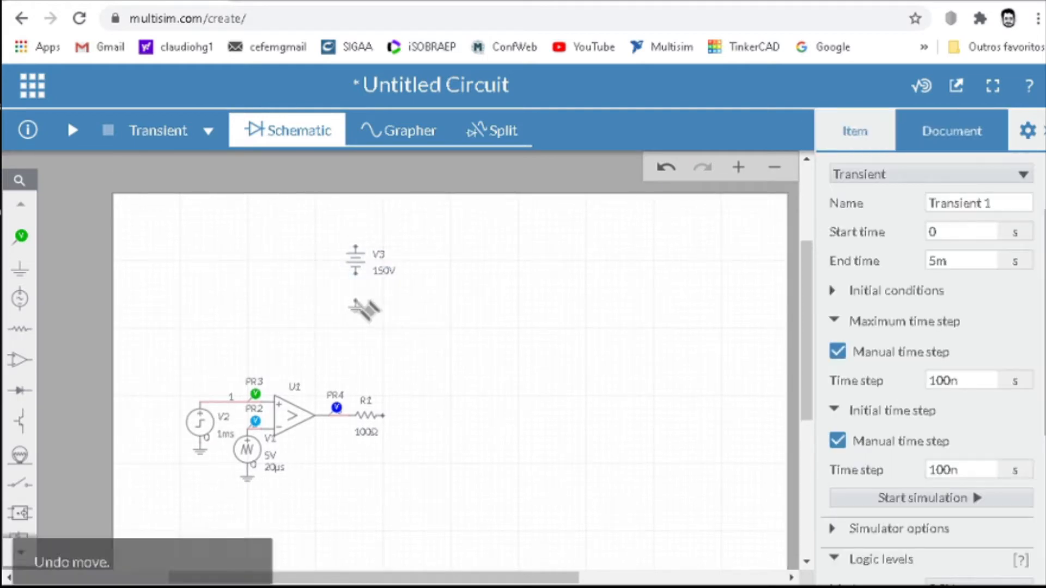
pyautogui.click(357, 302)
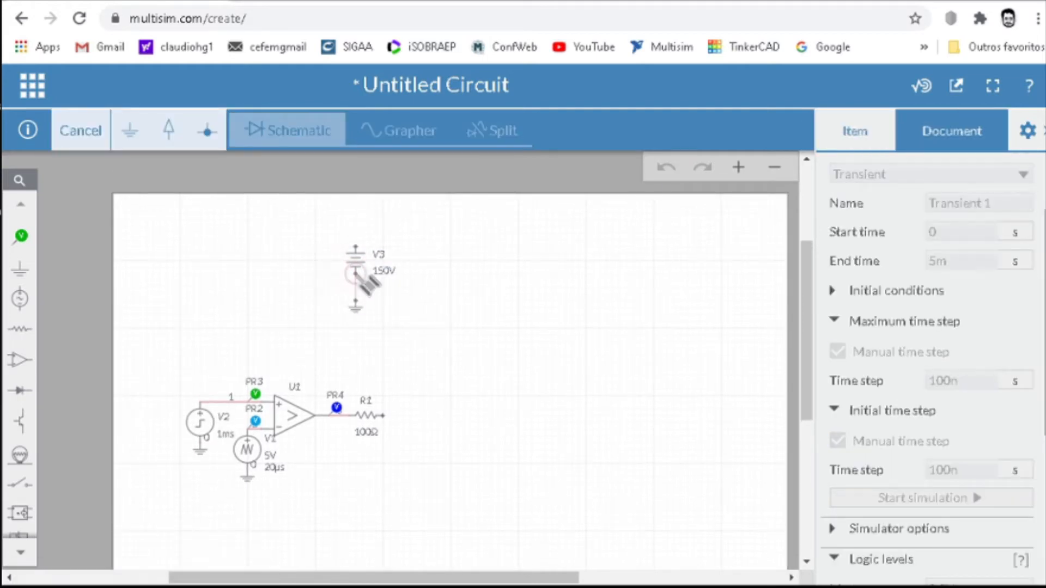
pyautogui.click(356, 274)
# Step: Place a Coupled Inductors component to the right of DC source V3
pyautogui.click(16, 186)
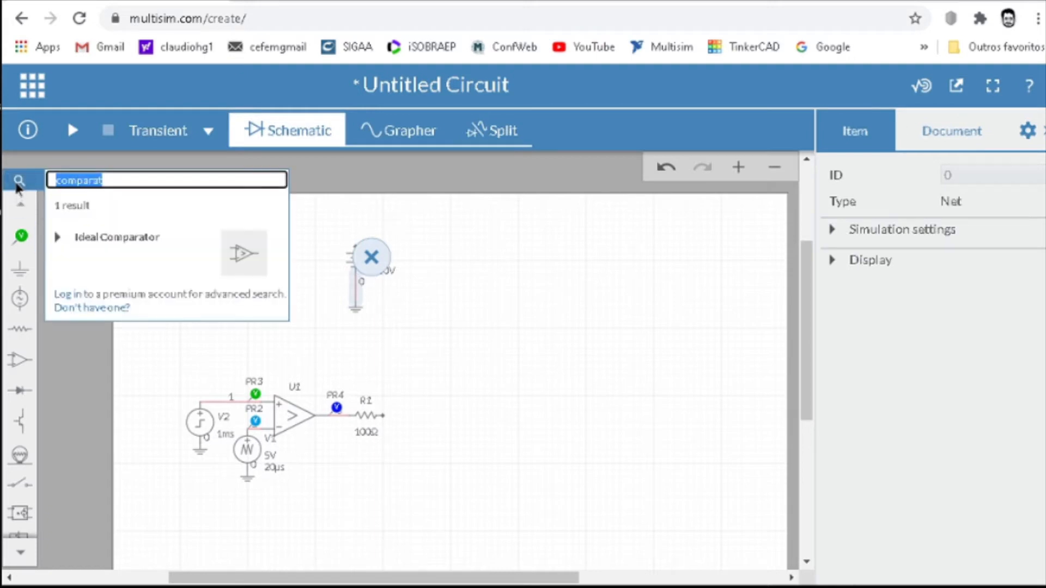
pyautogui.click(20, 330)
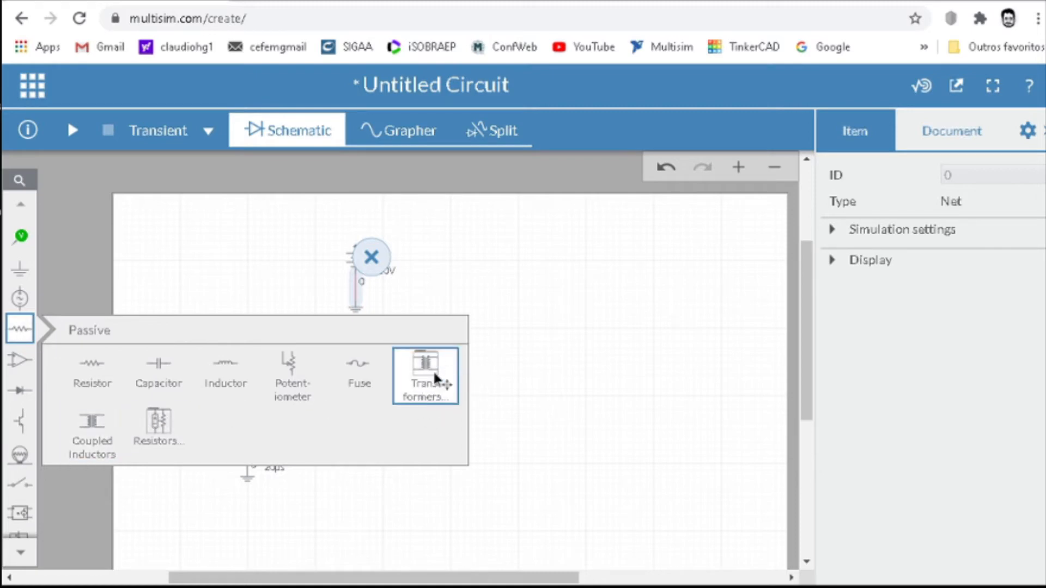
pyautogui.click(97, 430)
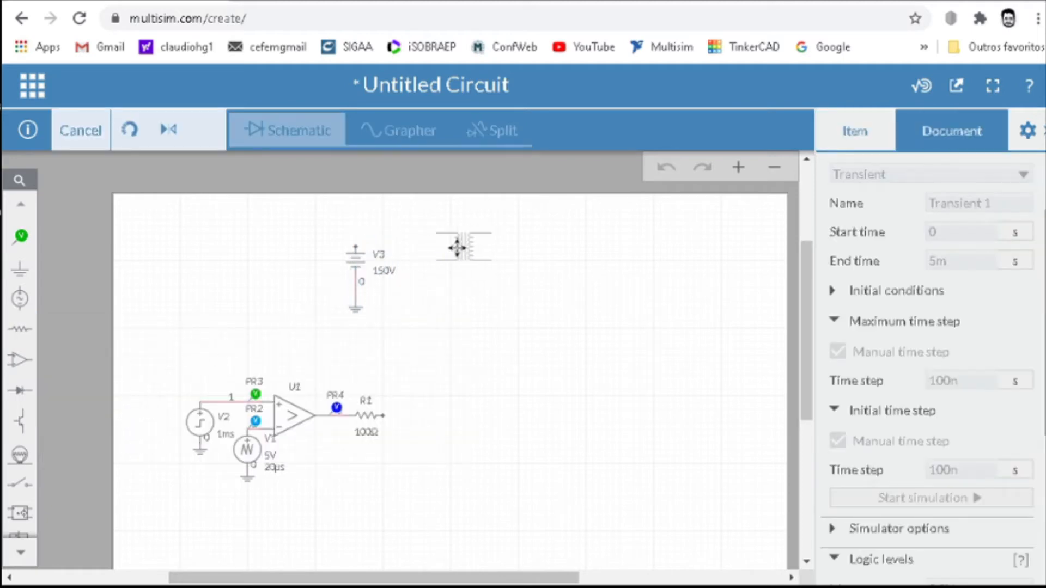
pyautogui.click(456, 246)
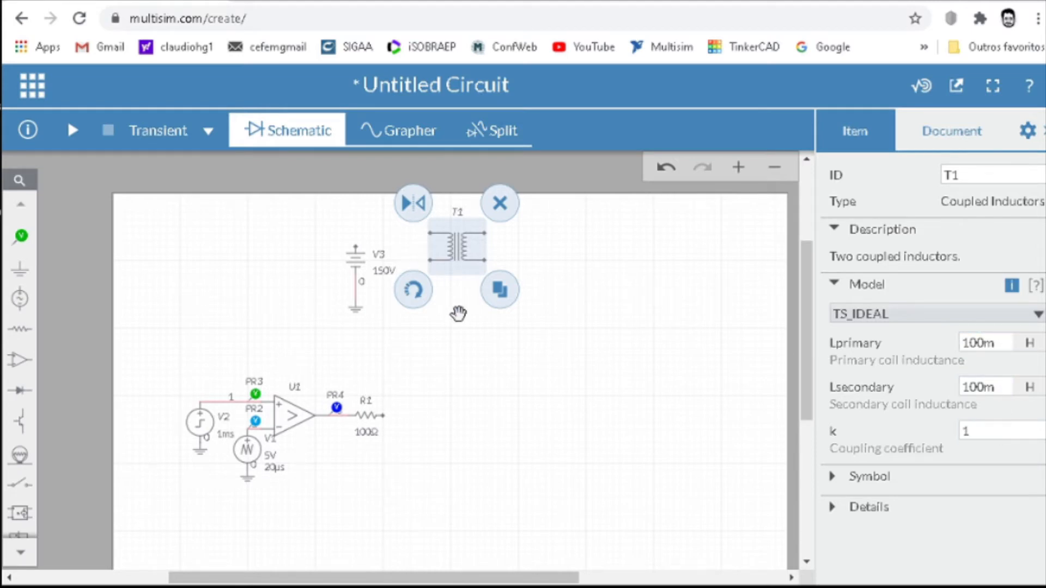
pyautogui.click(593, 324)
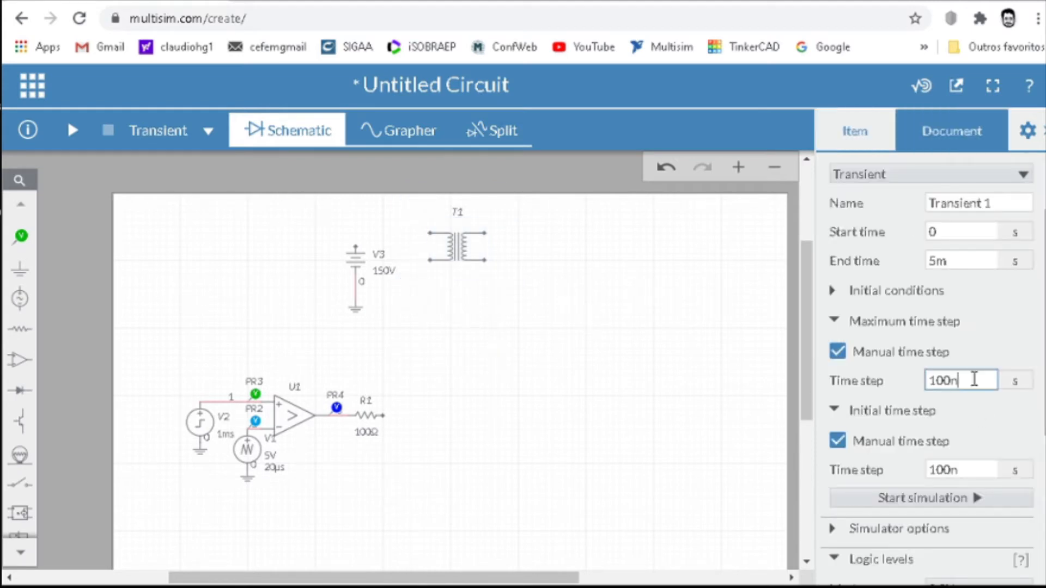
# Step: Set the primary coil inductance of coupled inductors T1 to 460 µH
pyautogui.doubleClick(975, 380)
pyautogui.click(490, 256)
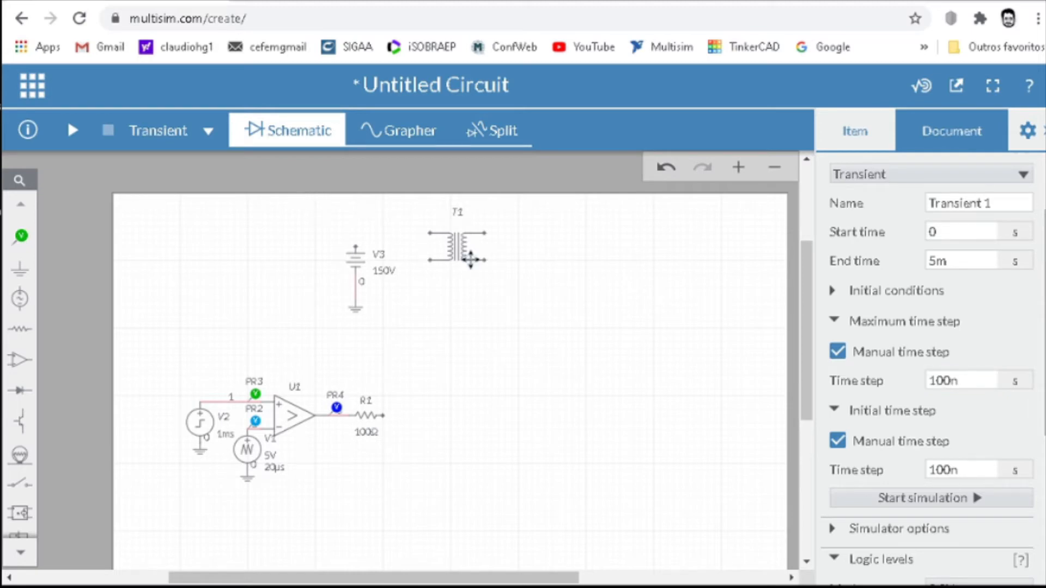
pyautogui.click(470, 259)
pyautogui.doubleClick(1001, 343)
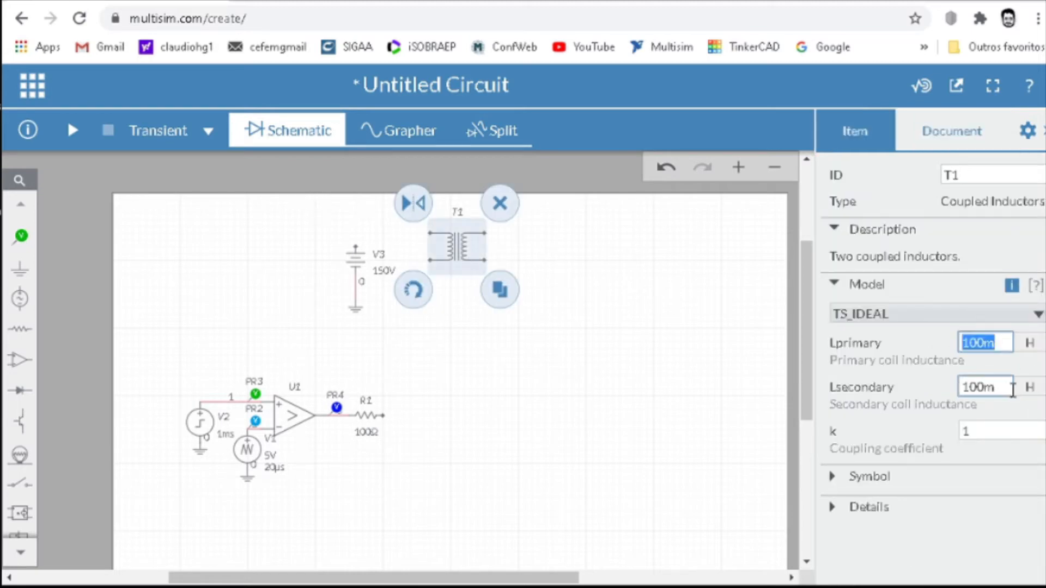
pyautogui.doubleClick(1012, 388)
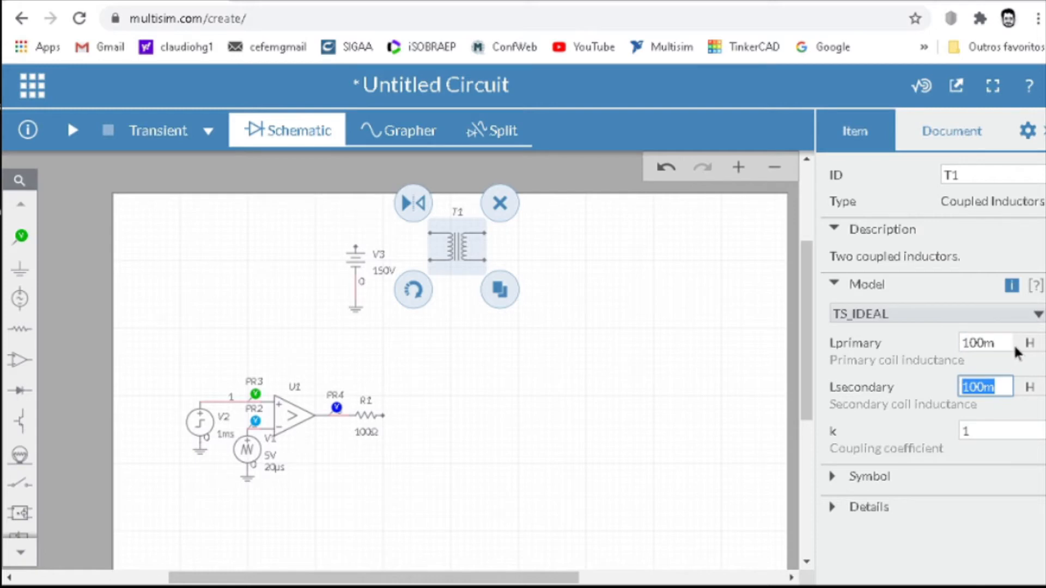
pyautogui.doubleClick(1010, 343)
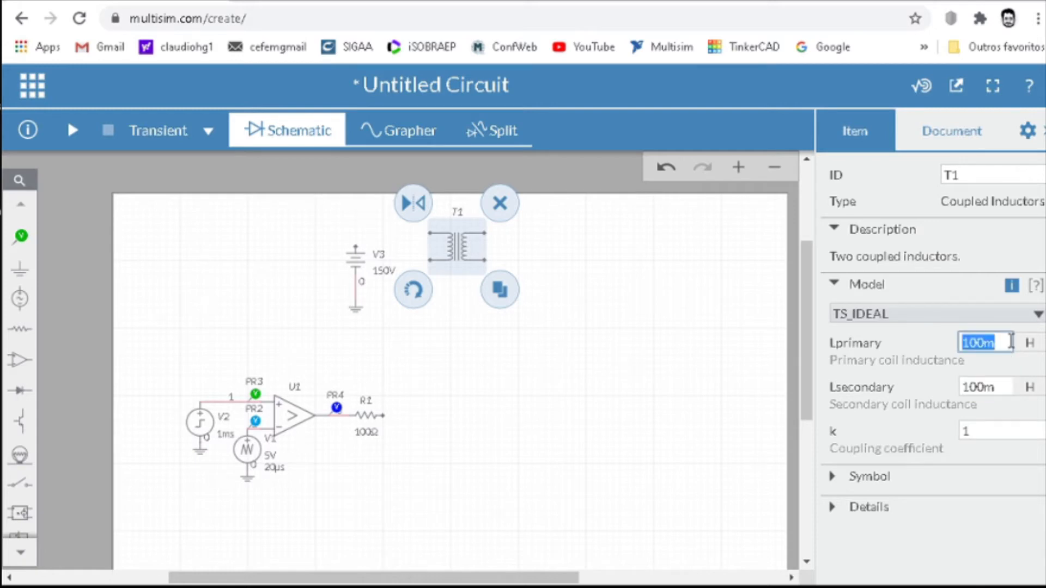
pyautogui.write('460µ')
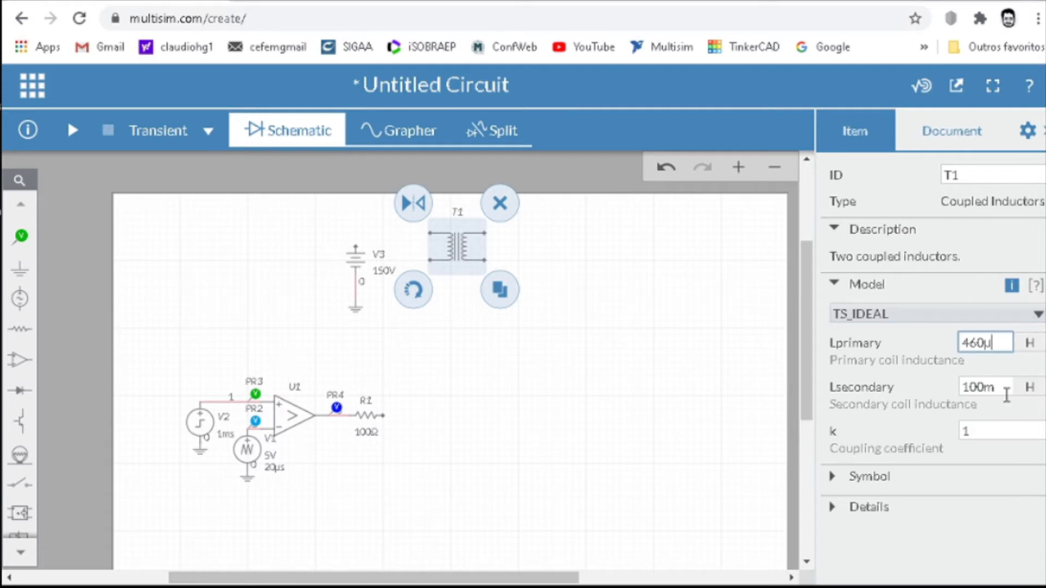
# Step: Set the secondary coil inductance of coupled inductors T1 to 2 µH
pyautogui.doubleClick(1004, 387)
pyautogui.write('2μ')
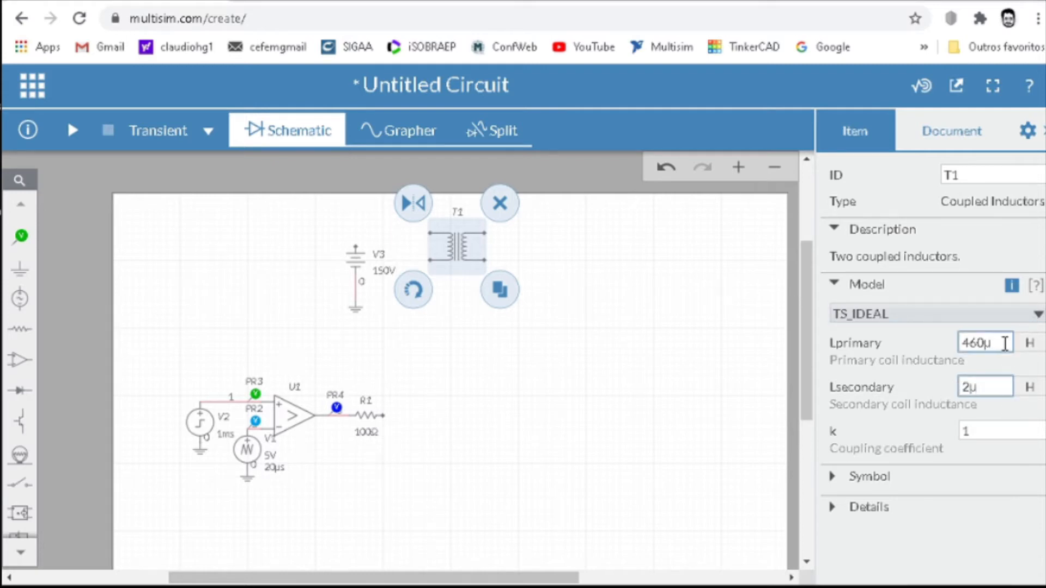
# Step: Review the primary inductance, secondary inductance and coupling coefficient settings of coupled inductors T1
pyautogui.doubleClick(1005, 340)
pyautogui.doubleClick(997, 386)
pyautogui.click(1002, 342)
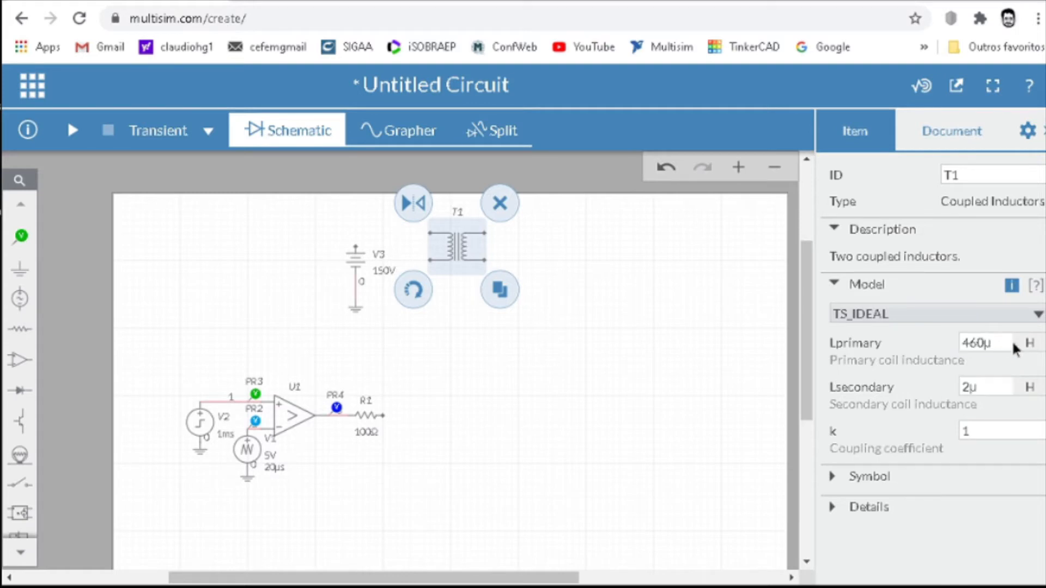
pyautogui.doubleClick(1000, 343)
pyautogui.doubleClick(1007, 390)
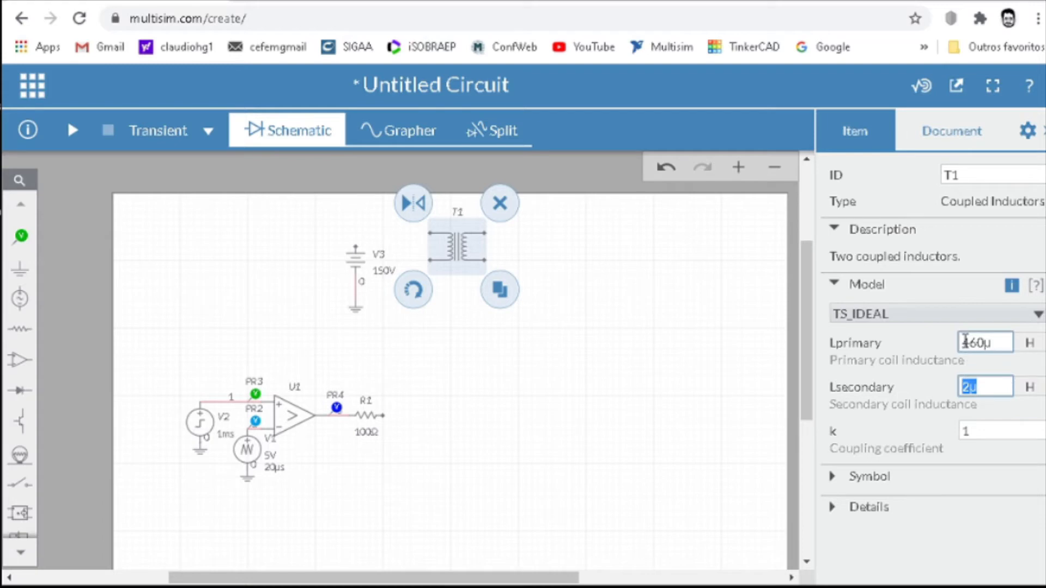
pyautogui.doubleClick(965, 342)
pyautogui.click(978, 386)
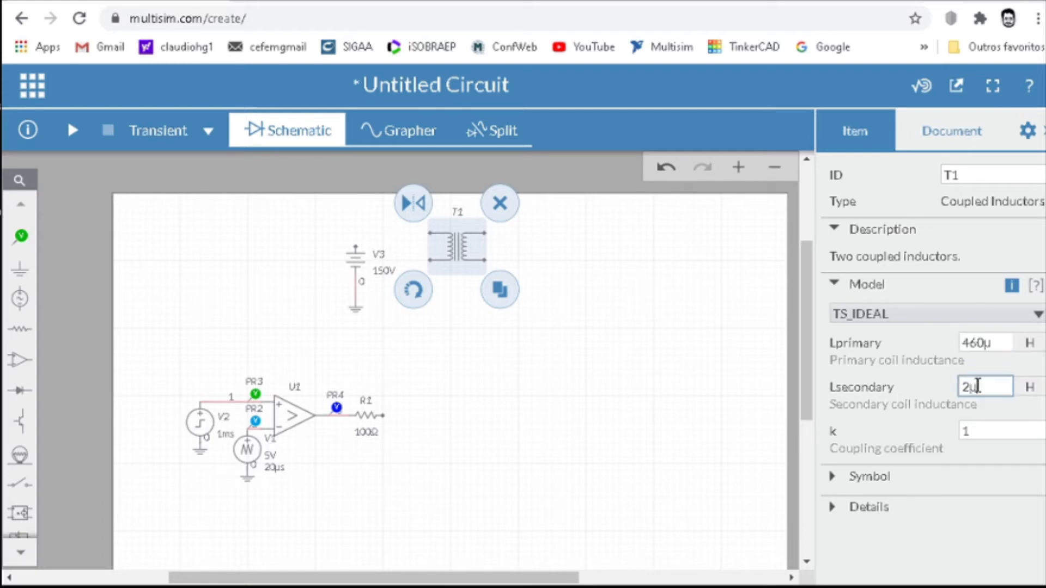
pyautogui.doubleClick(982, 431)
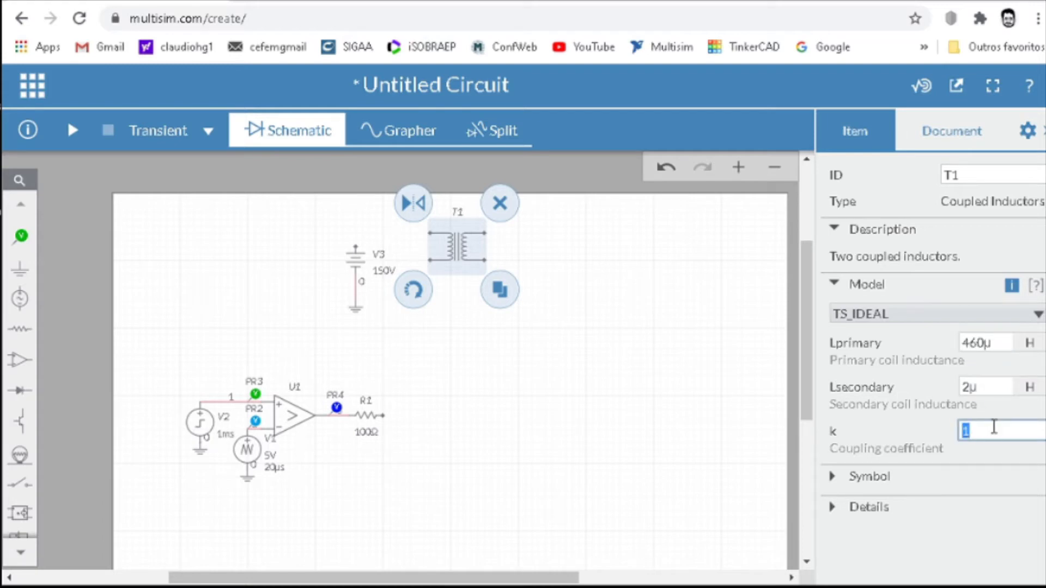
pyautogui.doubleClick(1004, 336)
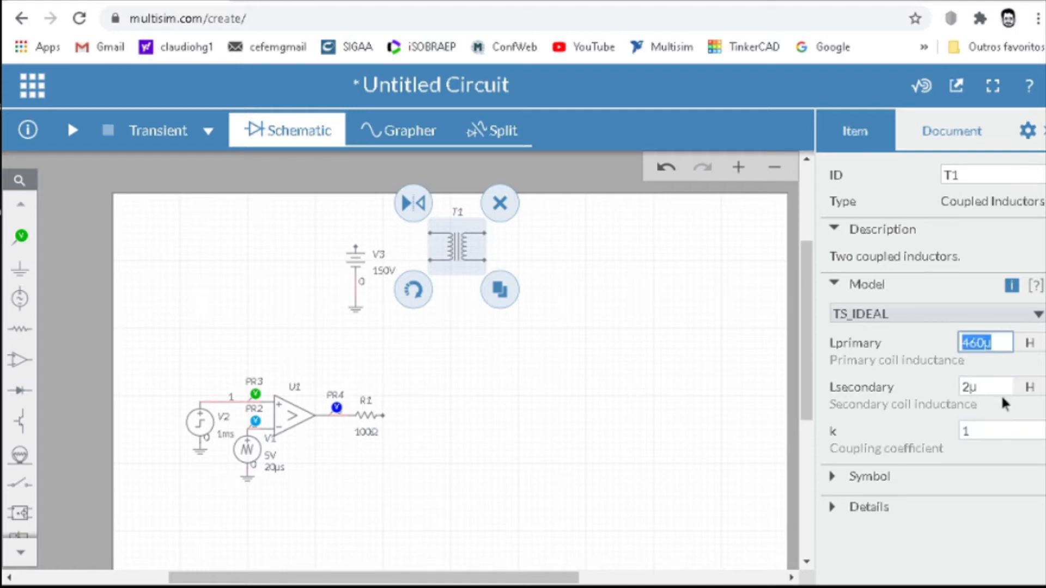
pyautogui.click(1007, 390)
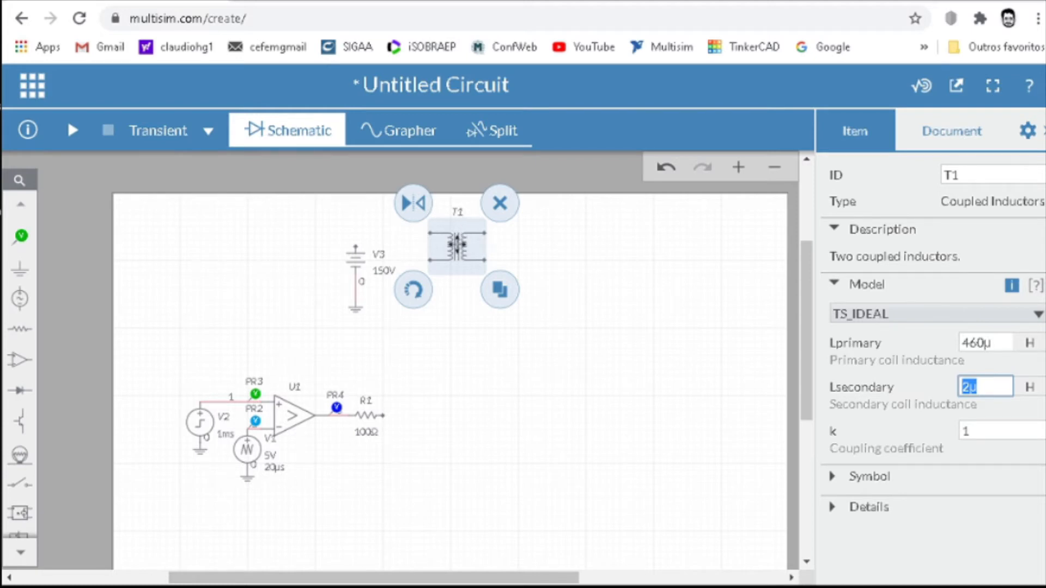
pyautogui.click(996, 342)
pyautogui.moveTo(996, 342); pyautogui.dragTo(958, 344)
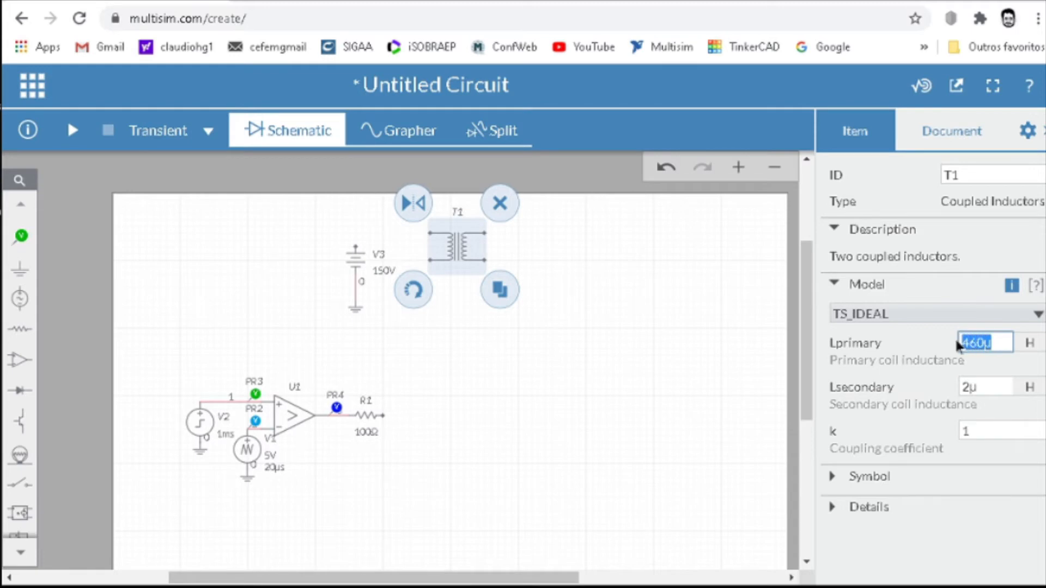
pyautogui.click(983, 385)
pyautogui.click(994, 344)
pyautogui.click(998, 387)
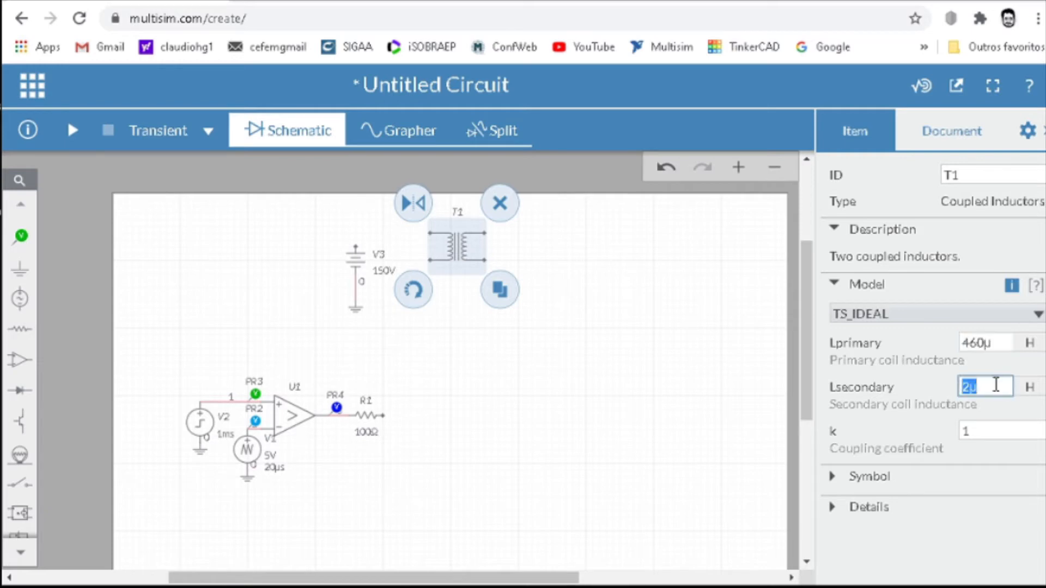
pyautogui.click(998, 343)
pyautogui.moveTo(989, 386); pyautogui.dragTo(972, 383)
pyautogui.click(999, 344)
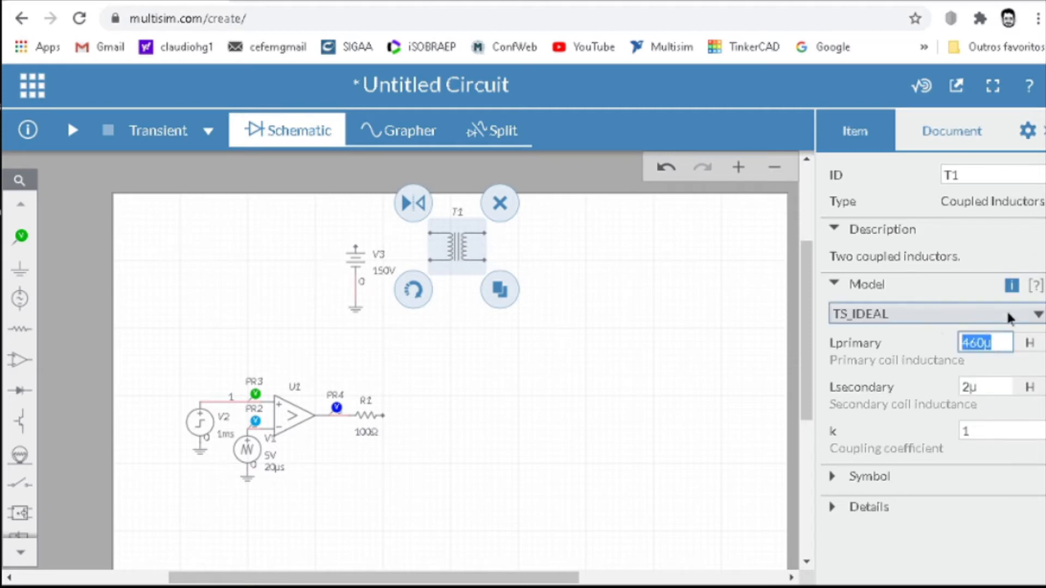
pyautogui.click(644, 266)
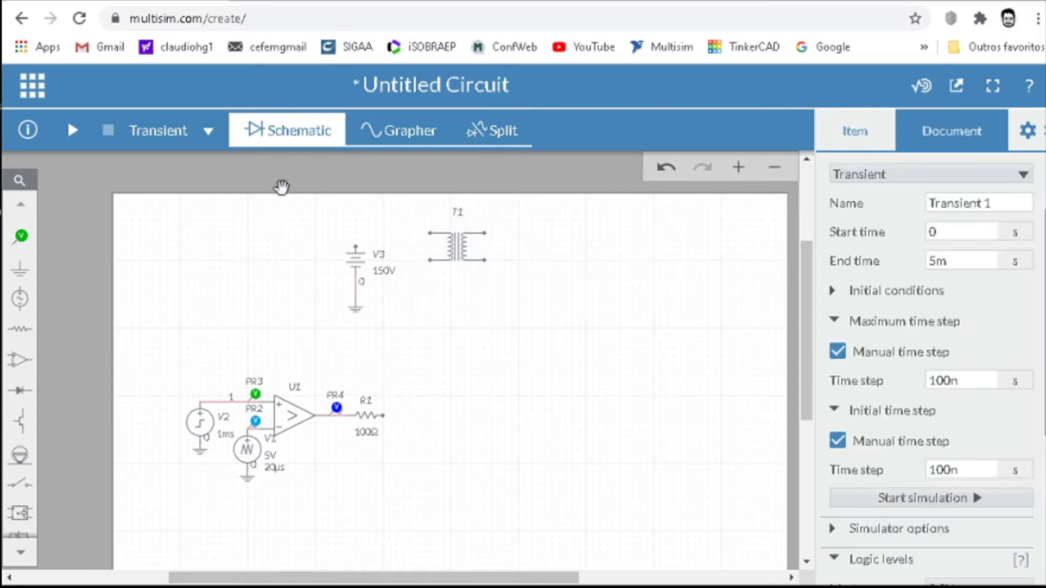
# Step: Wire V3's positive terminal to the upper primary terminal of T1, and shift T1 slightly farther from V3
pyautogui.click(359, 249)
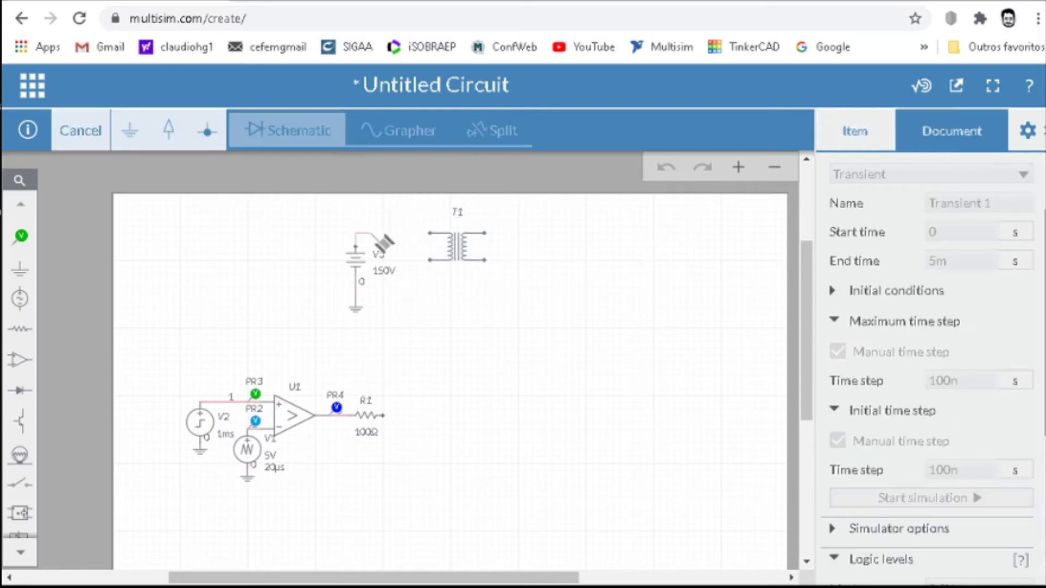
pyautogui.click(430, 232)
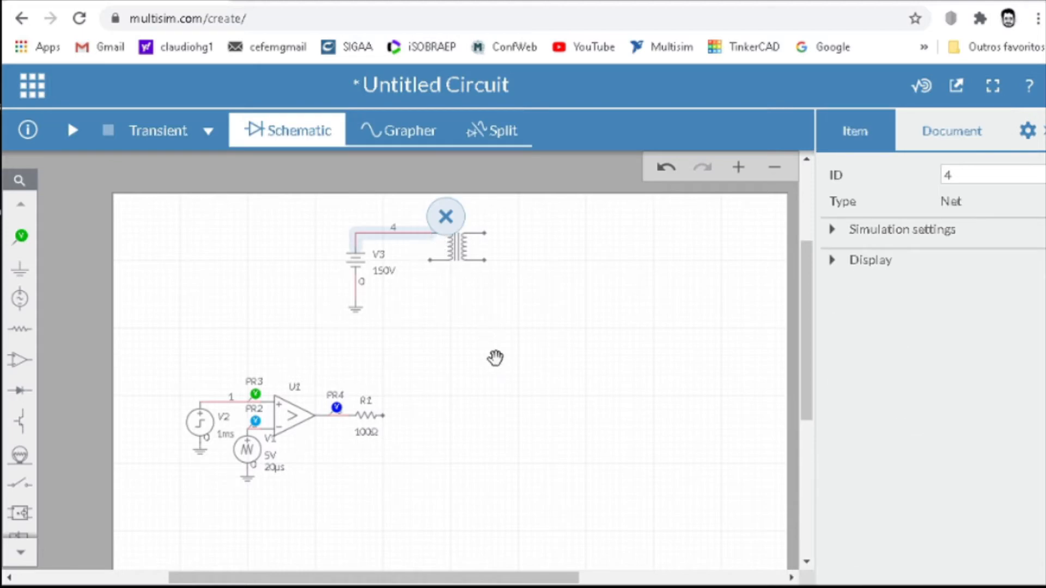
pyautogui.click(462, 257)
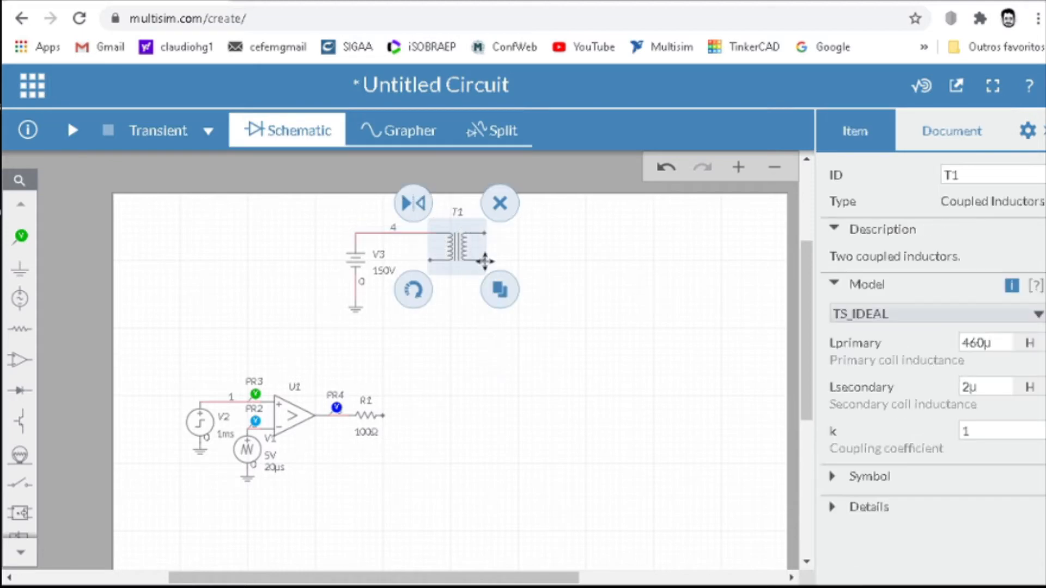
pyautogui.moveTo(485, 261)
pyautogui.mouseDown()
pyautogui.moveTo(481, 246)
pyautogui.moveTo(468, 256)
pyautogui.mouseUp()
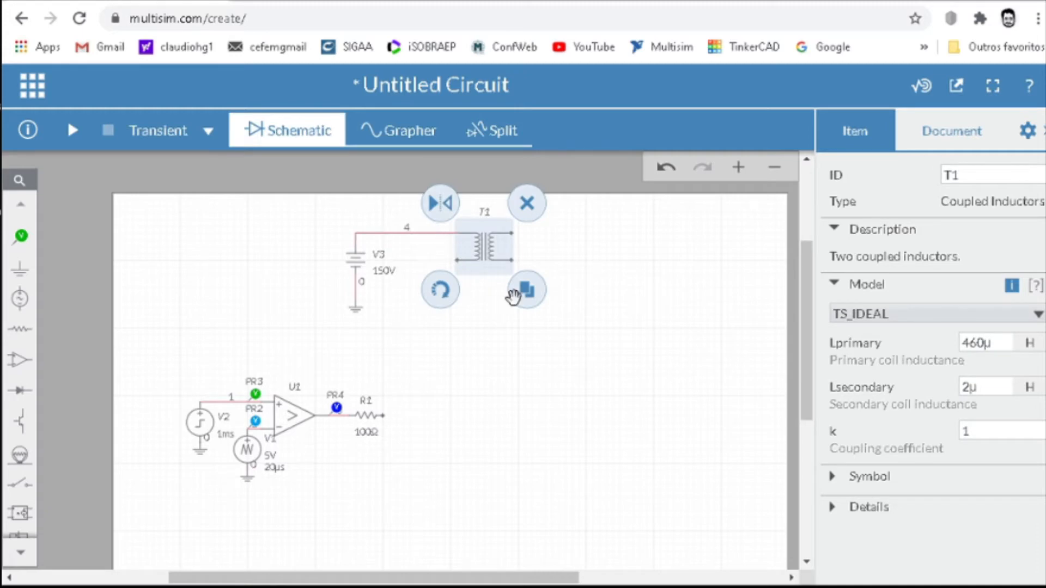
pyautogui.click(578, 357)
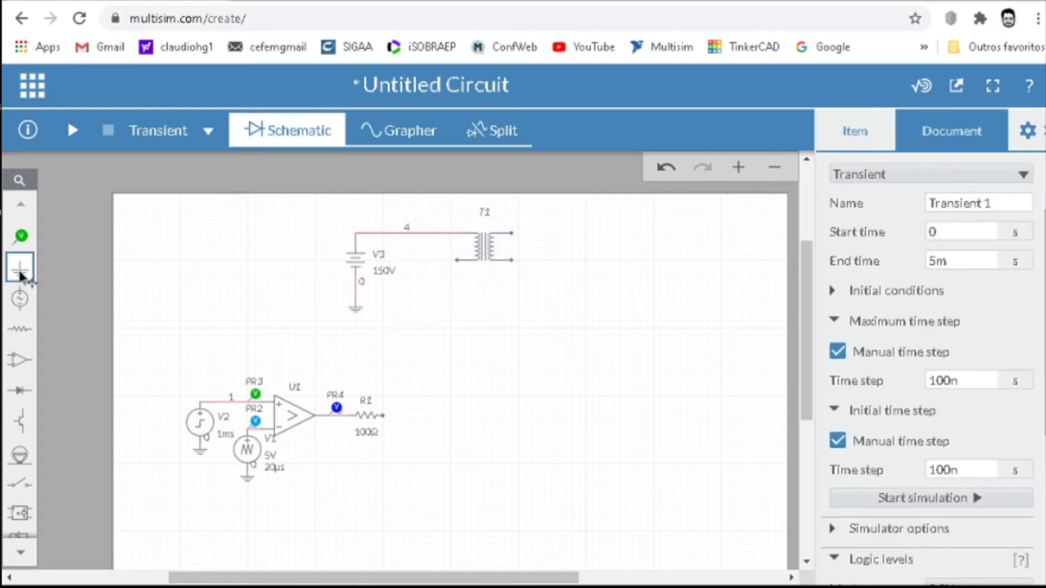
# Step: Place an NPN transistor below coupled inductors T1 and move it down level with resistor R1
pyautogui.click(20, 422)
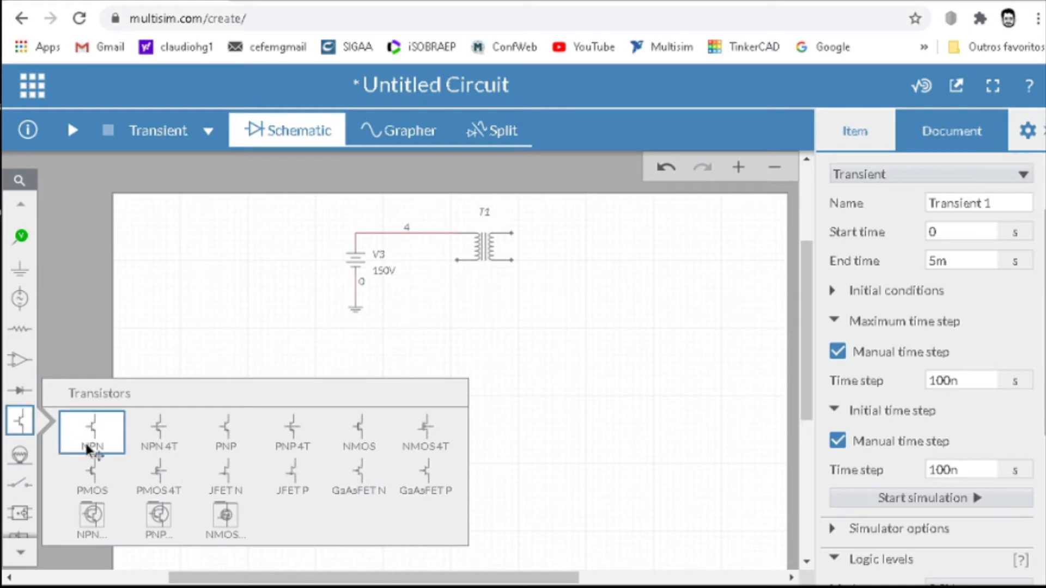
pyautogui.click(226, 427)
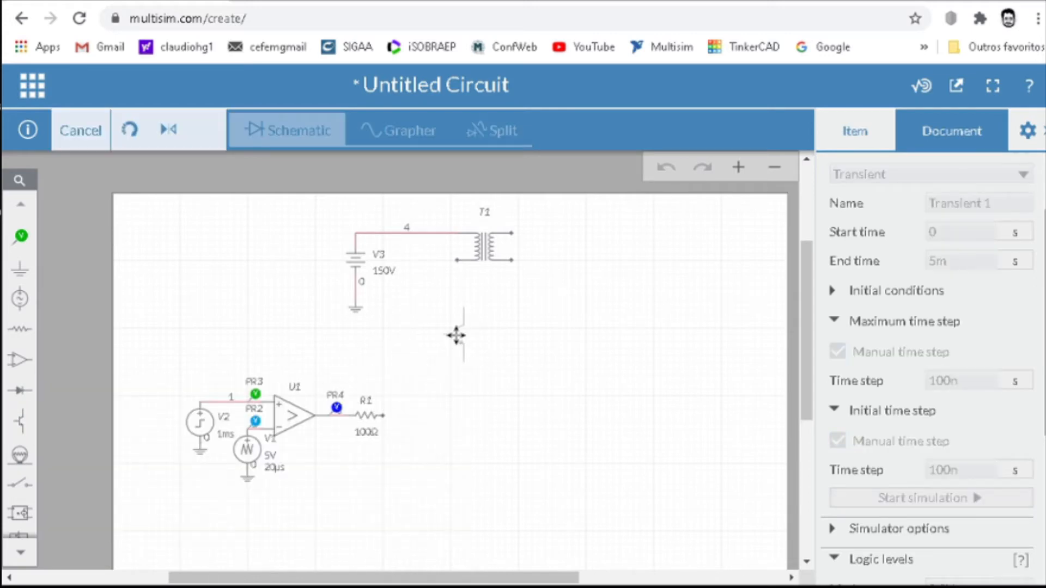
pyautogui.click(456, 335)
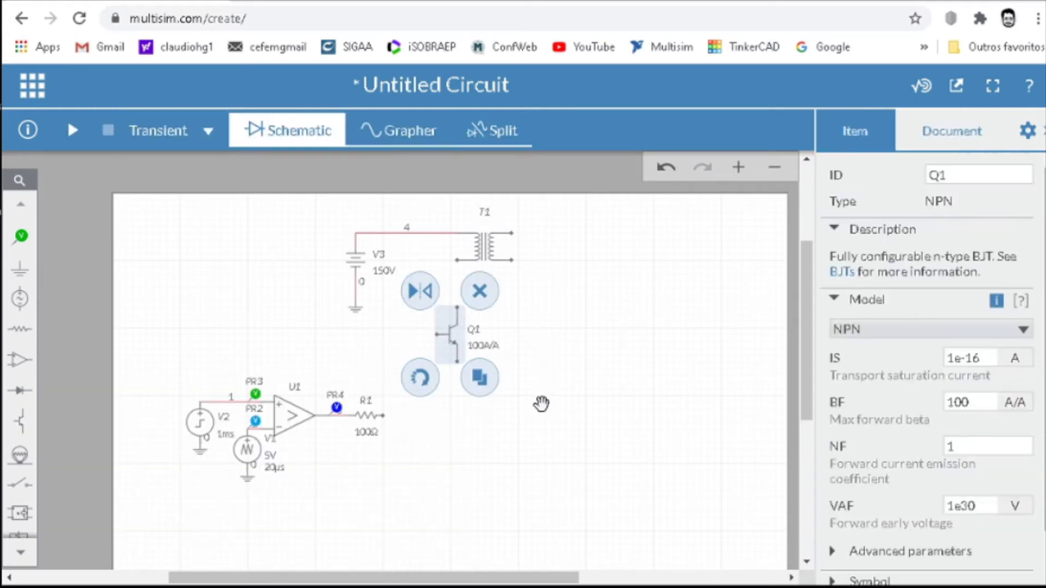
pyautogui.click(585, 347)
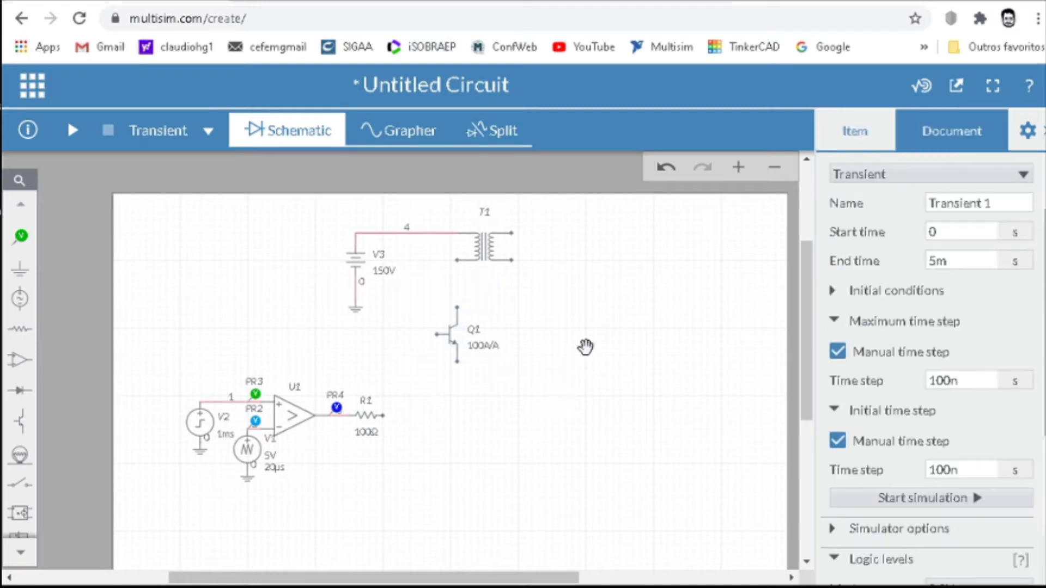
pyautogui.click(452, 334)
pyautogui.moveTo(452, 334); pyautogui.dragTo(456, 416)
pyautogui.click(566, 411)
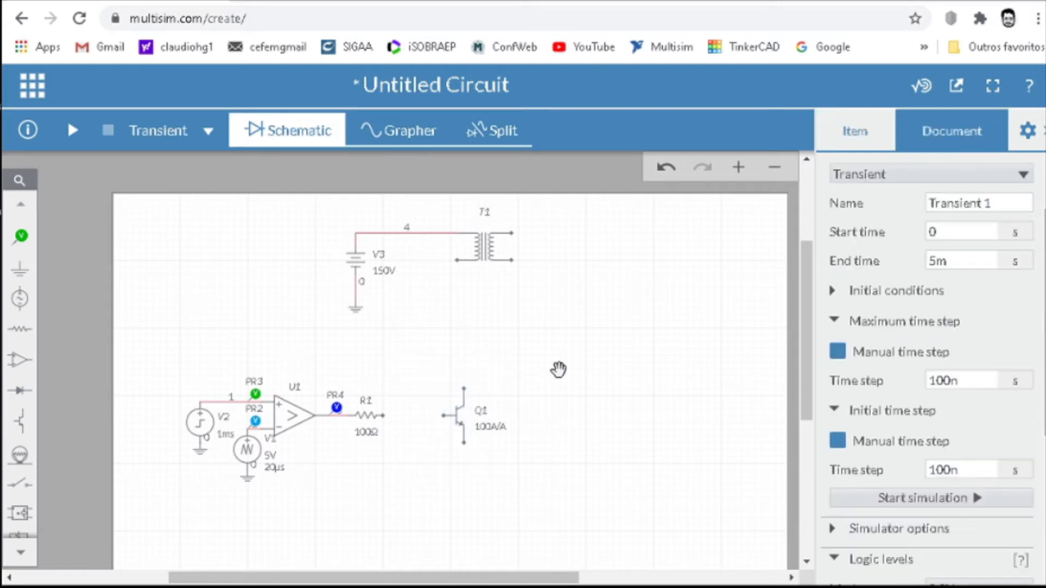
# Step: Align T1 with the transistor below it and wire Q1's collector to T1's lower primary terminal
pyautogui.moveTo(556, 301)
pyautogui.mouseDown()
pyautogui.moveTo(537, 293)
pyautogui.moveTo(565, 303)
pyautogui.mouseUp()
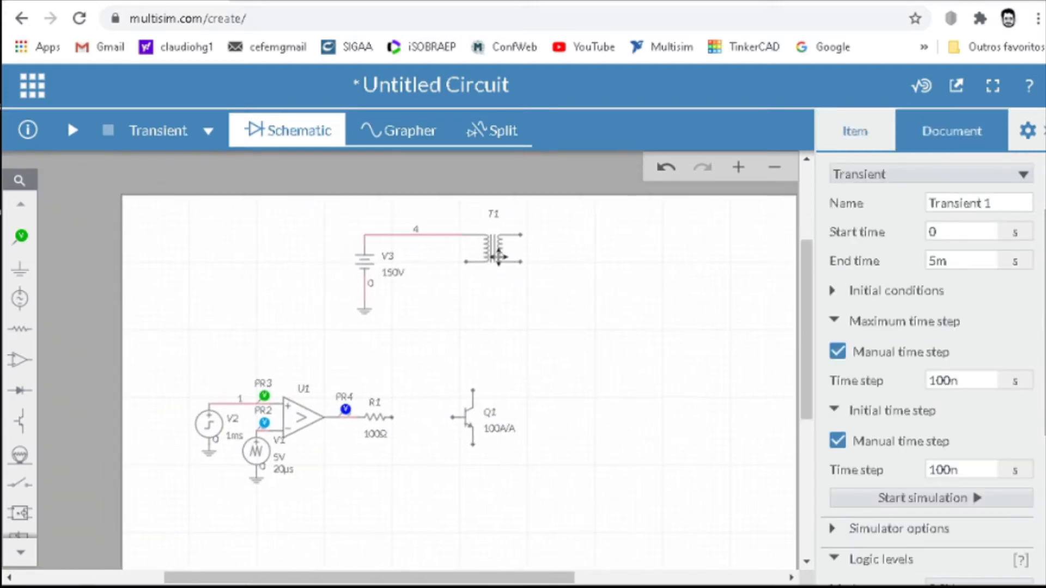
pyautogui.click(497, 255)
pyautogui.moveTo(497, 256); pyautogui.dragTo(498, 265)
pyautogui.click(478, 386)
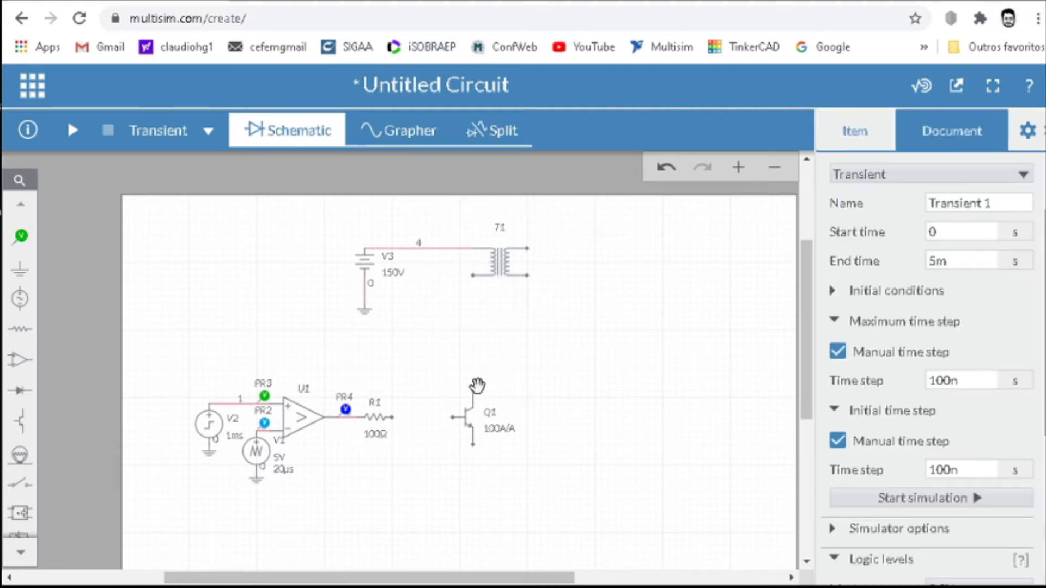
pyautogui.moveTo(472, 389); pyautogui.dragTo(473, 275)
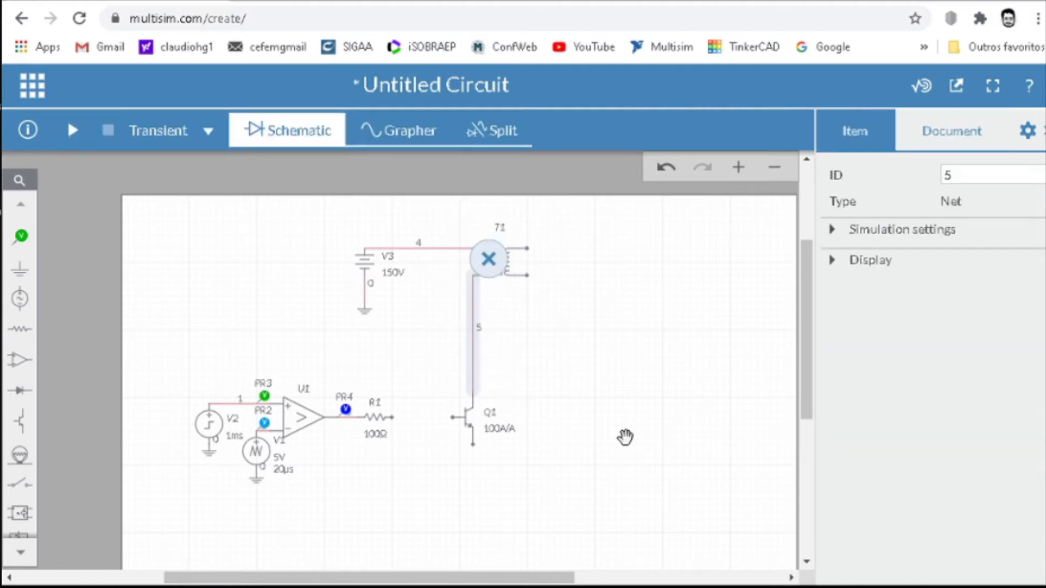
# Step: Wire the free end of resistor R1 to the base of transistor Q1
pyautogui.click(468, 423)
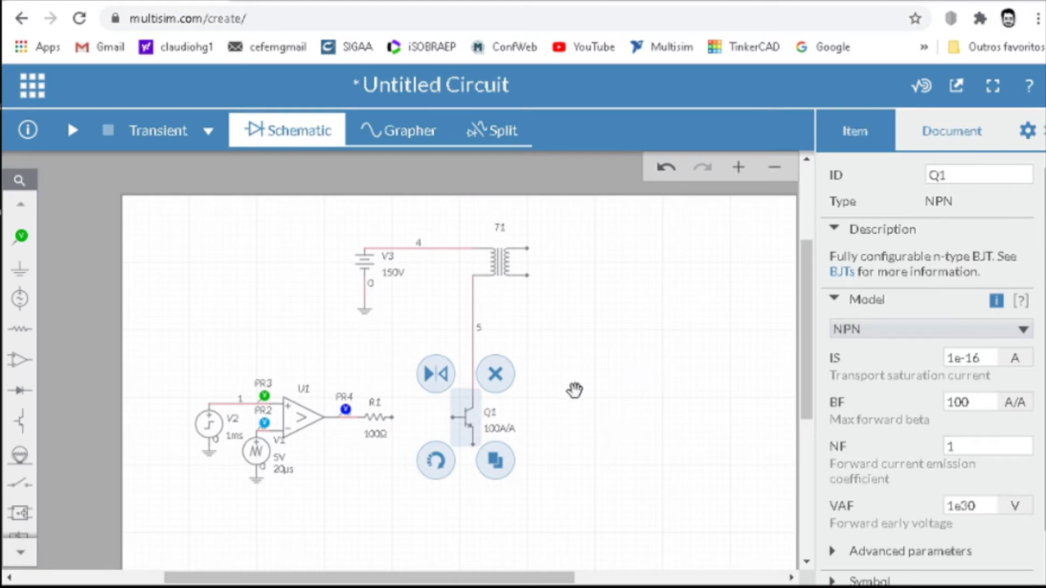
pyautogui.click(633, 459)
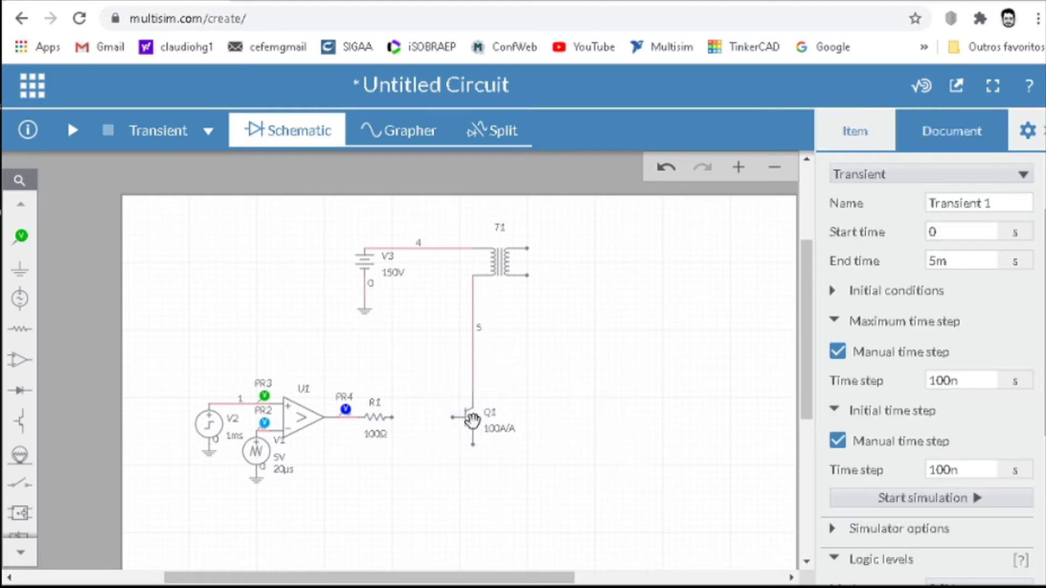
pyautogui.click(392, 417)
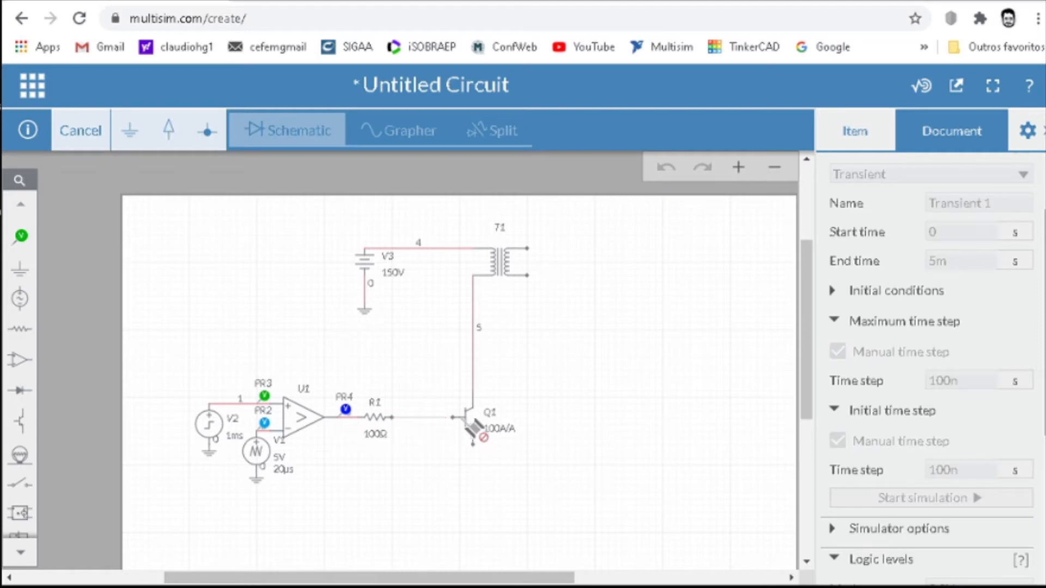
pyautogui.click(453, 417)
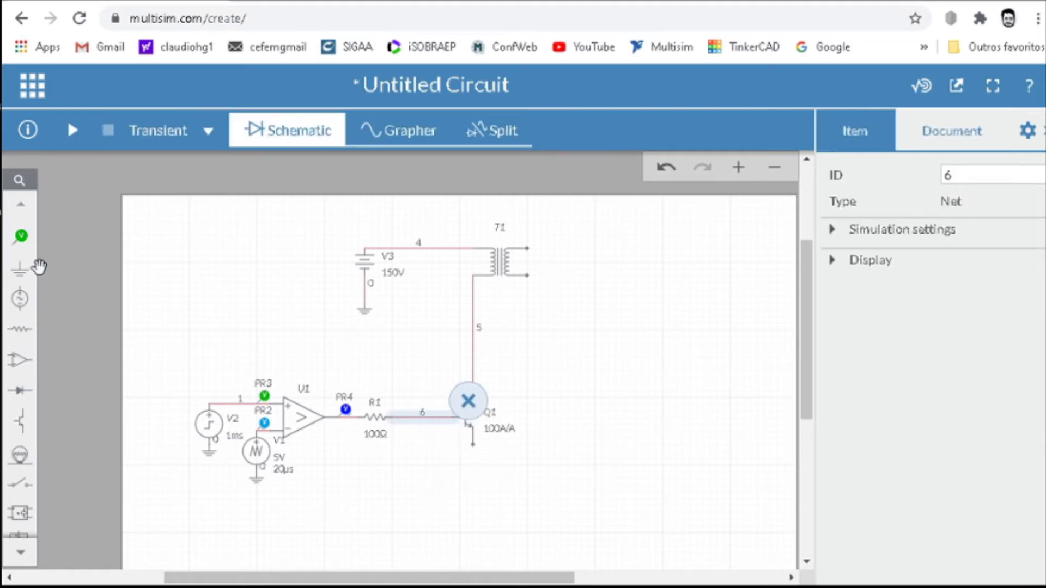
# Step: Place a ground symbol just below transistor Q1 and wire it to Q1's emitter
pyautogui.click(20, 267)
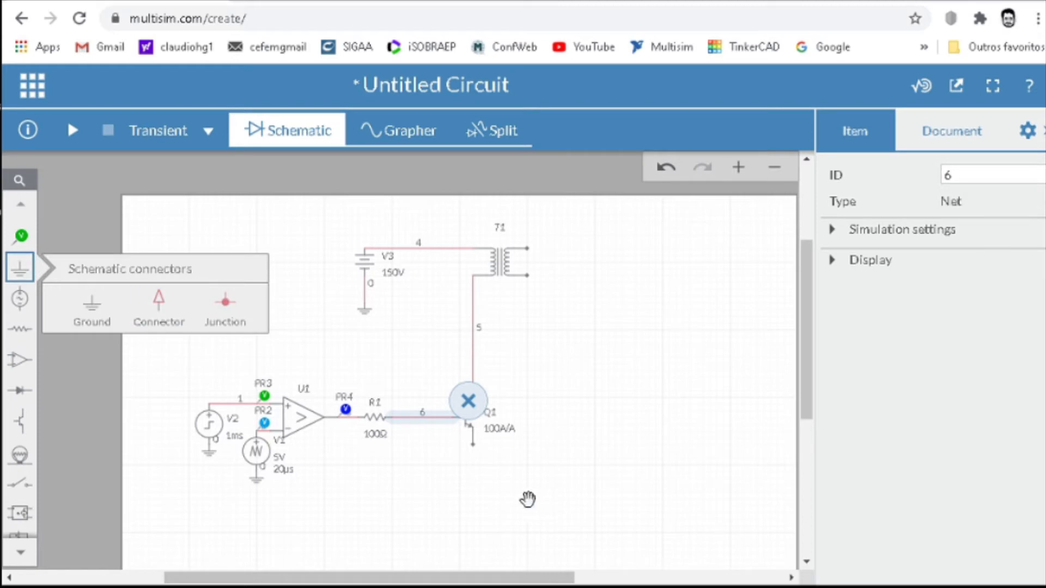
pyautogui.click(87, 316)
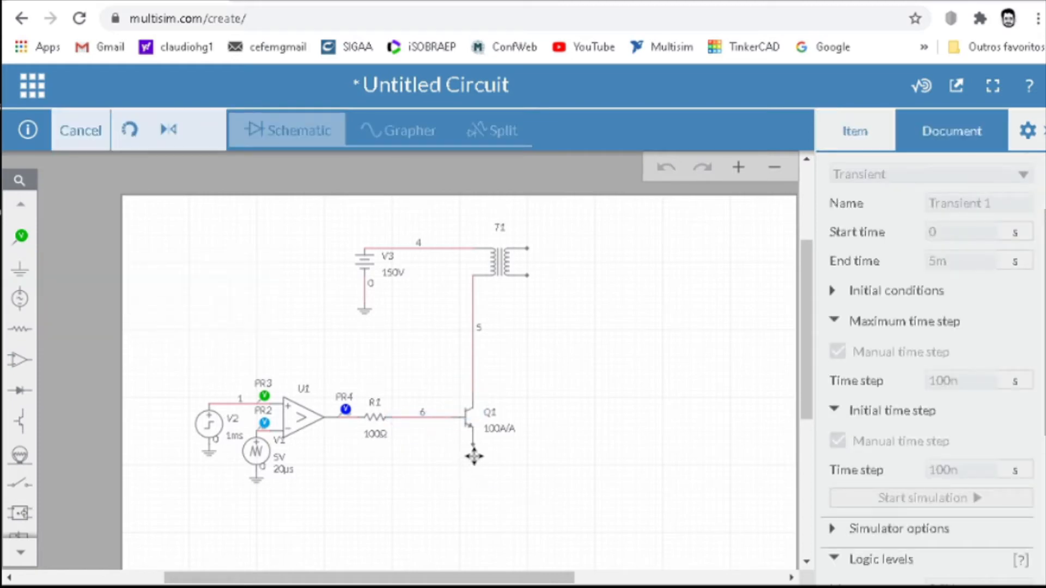
pyautogui.click(474, 456)
pyautogui.click(628, 465)
pyautogui.scroll(3, 489, 476)
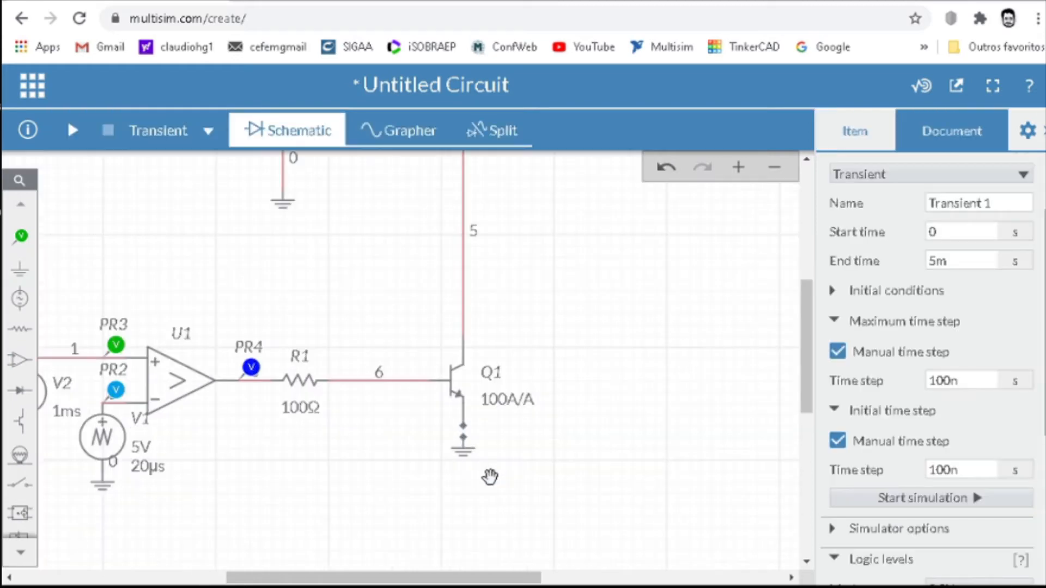
pyautogui.moveTo(462, 455); pyautogui.dragTo(463, 470)
pyautogui.click(564, 467)
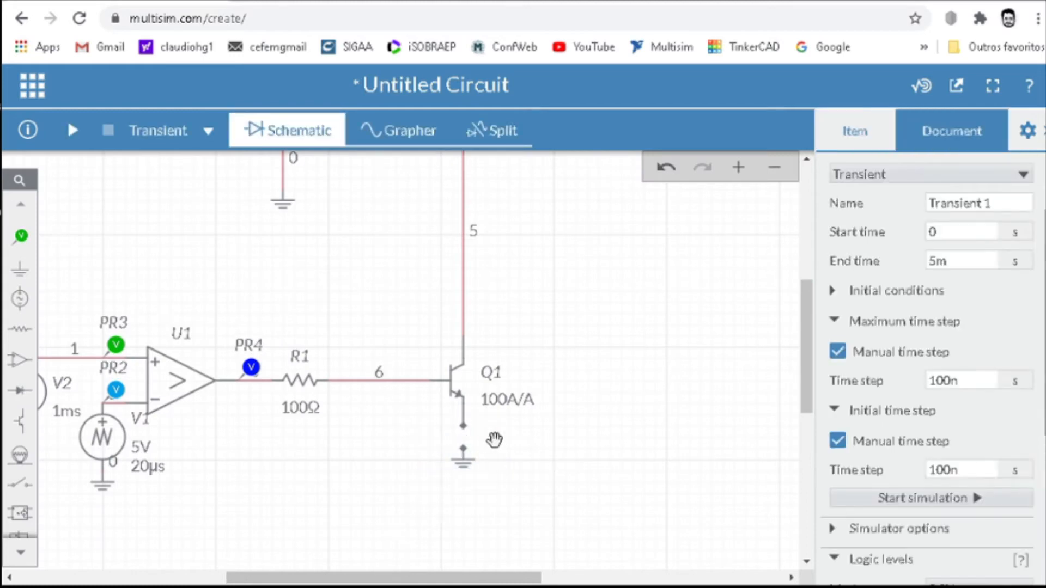
pyautogui.click(463, 426)
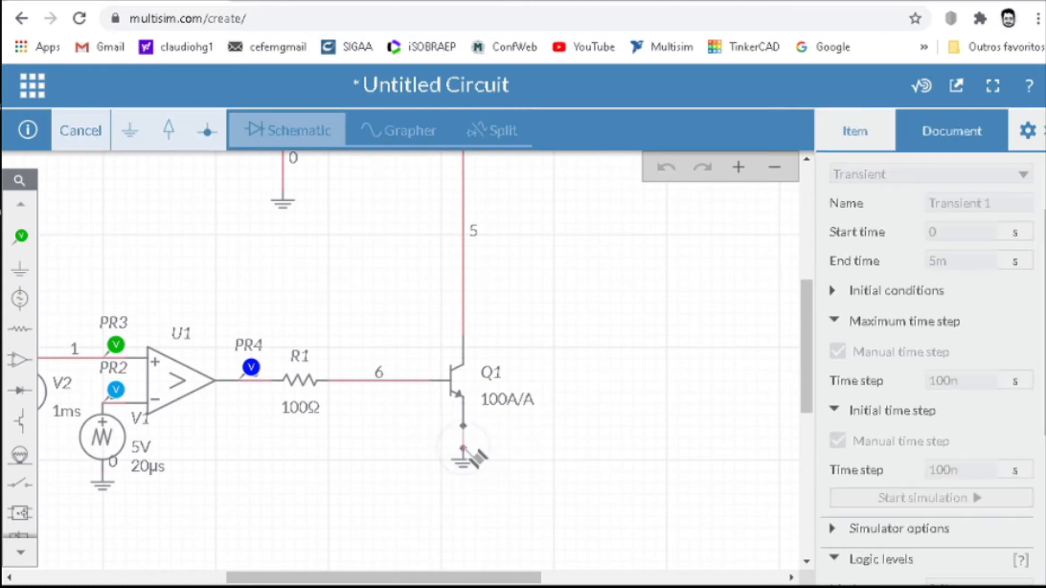
pyautogui.click(464, 449)
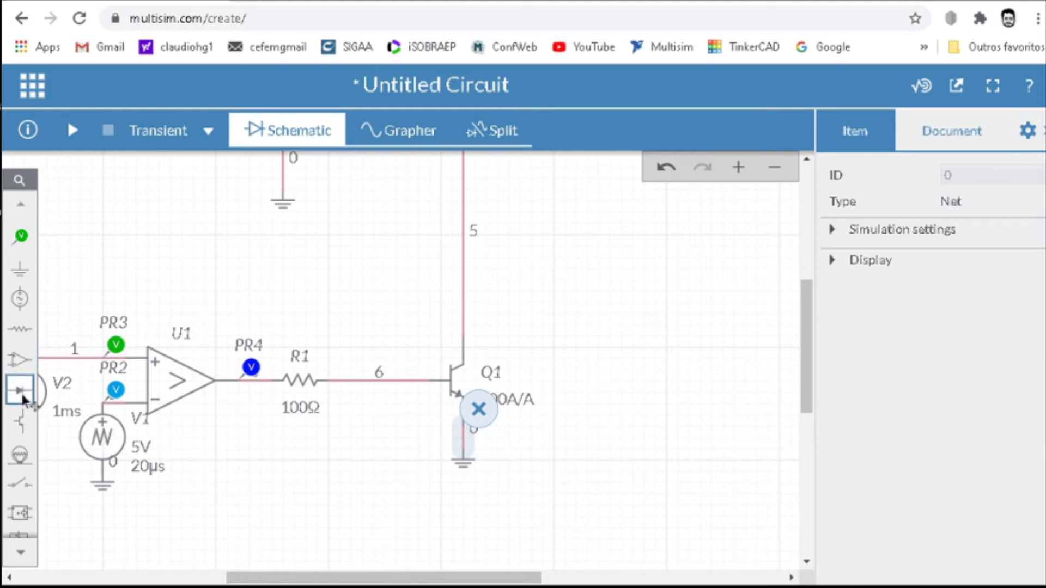
pyautogui.click(20, 420)
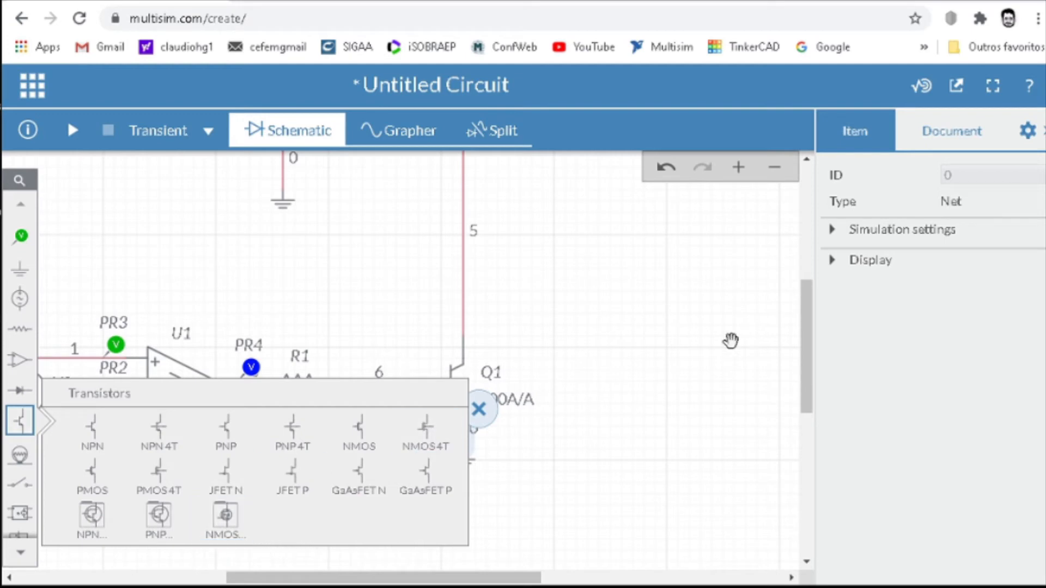
pyautogui.click(547, 349)
pyautogui.scroll(-3, 577, 445)
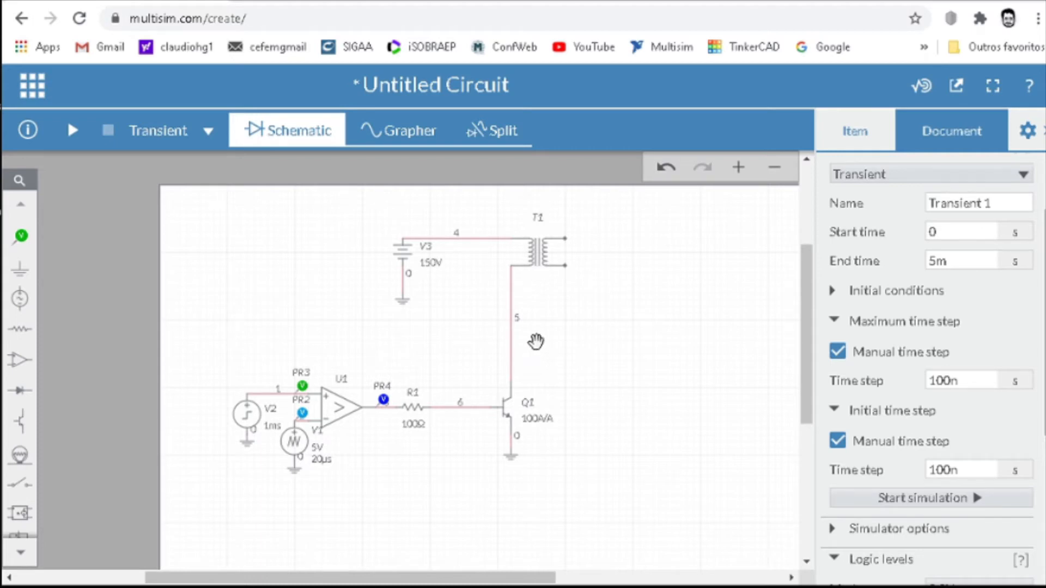
pyautogui.click(538, 251)
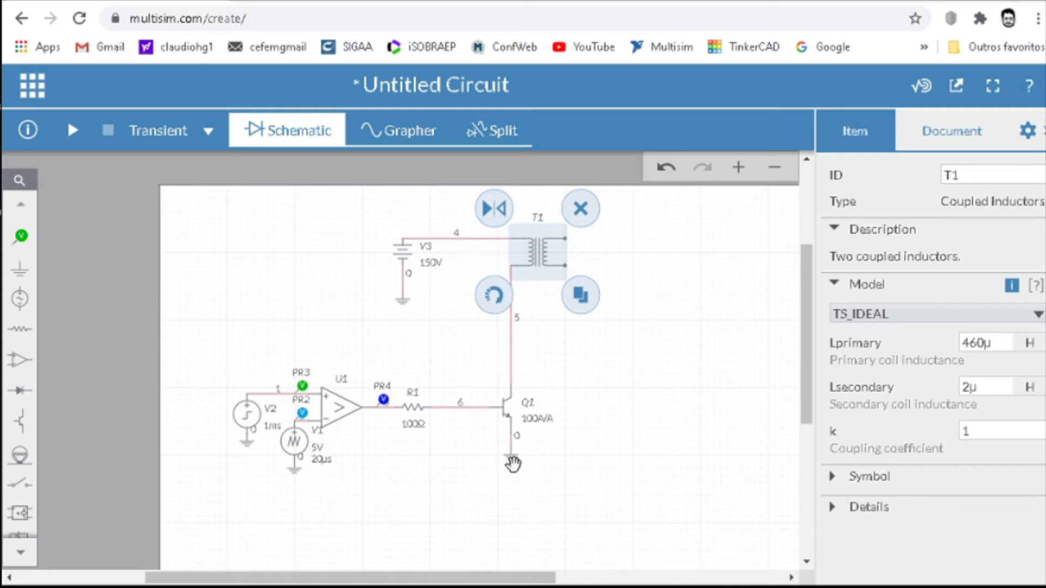
pyautogui.click(452, 297)
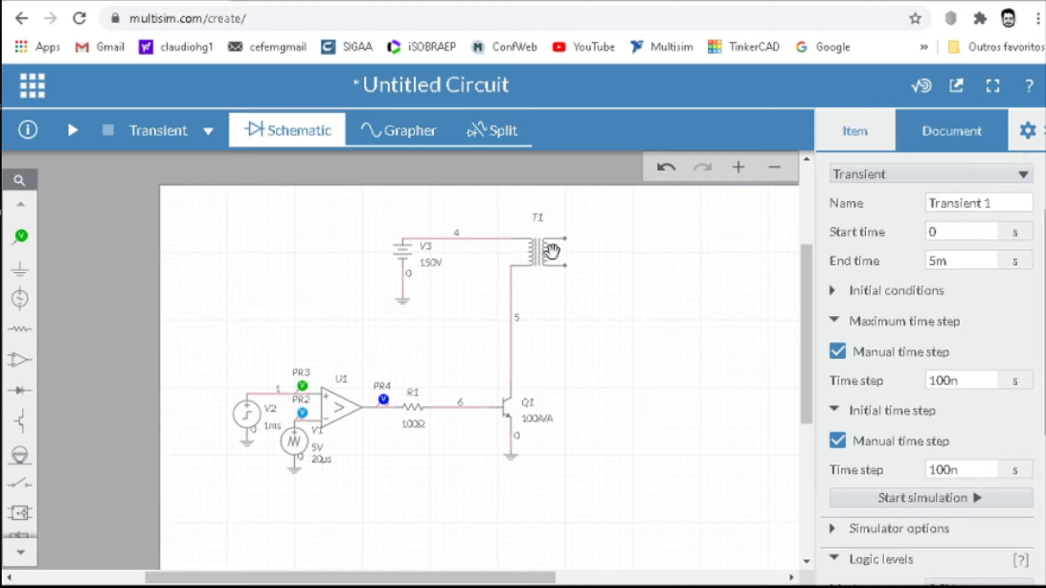
# Step: Place a diode beside coupled inductors T1's secondary and wire its anode to T1's lower secondary terminal
pyautogui.scroll(2, 552, 251)
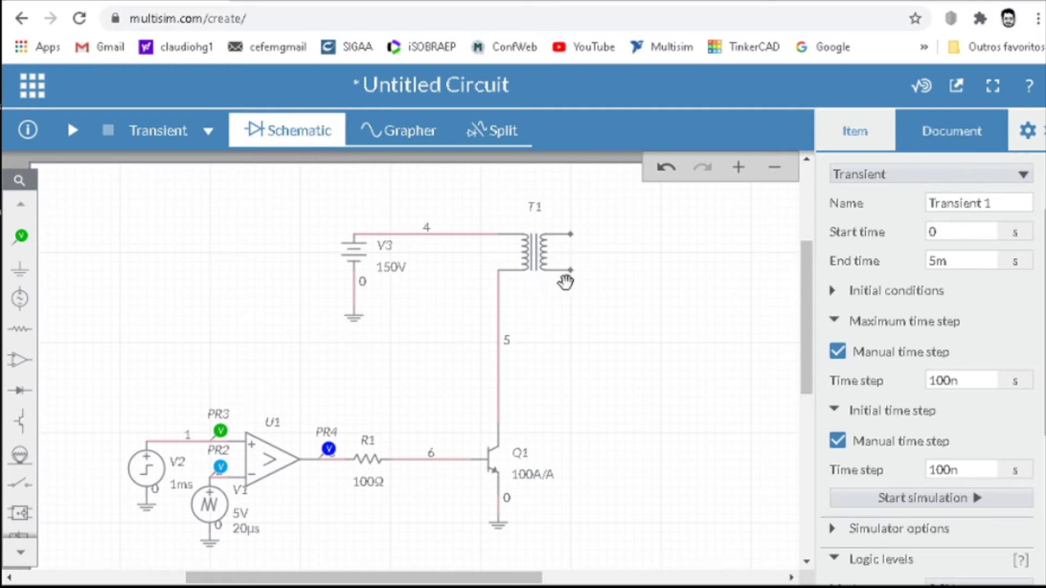
pyautogui.click(22, 390)
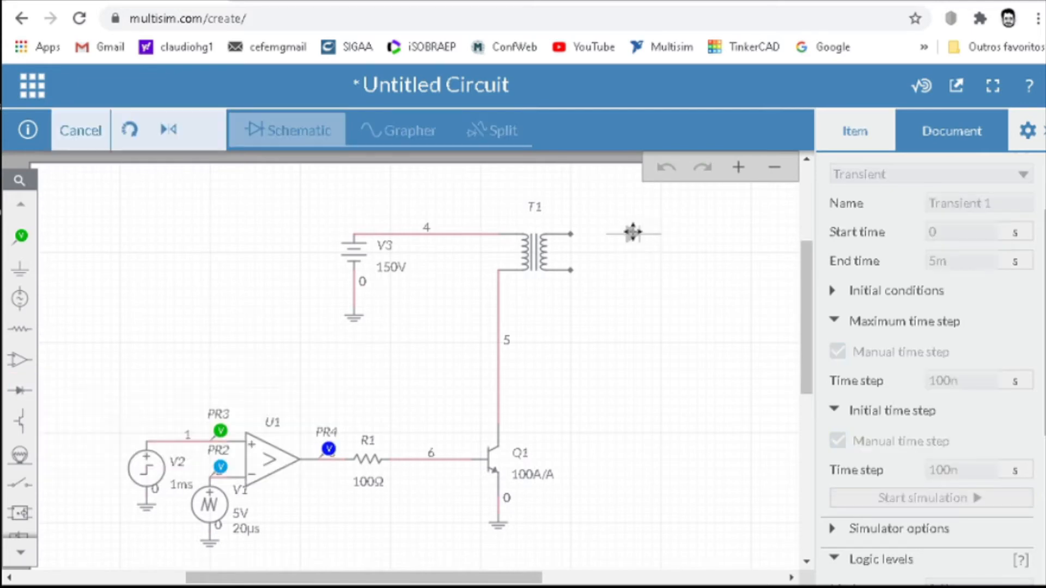
pyautogui.click(632, 233)
pyautogui.click(656, 301)
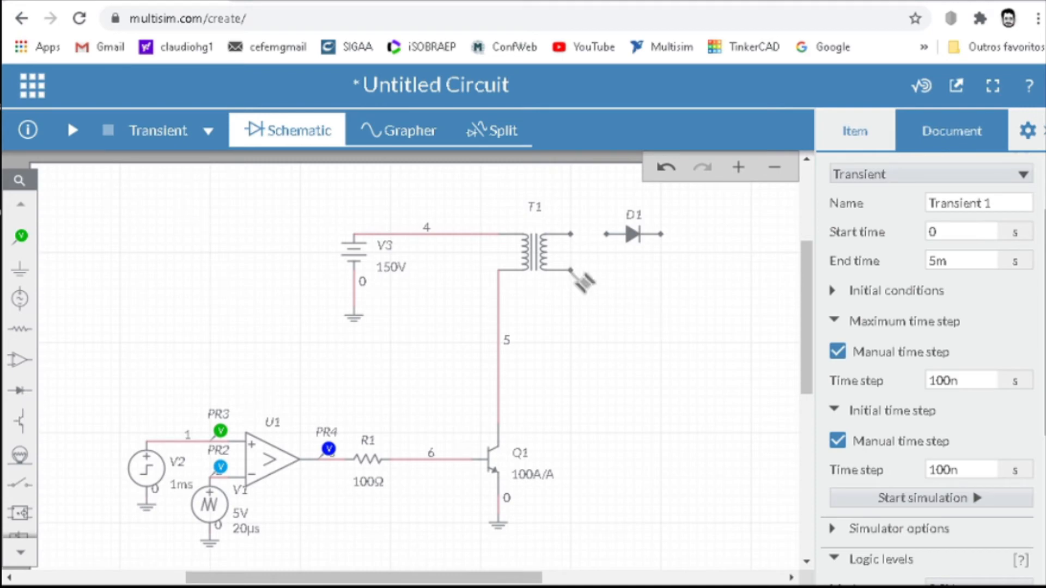
pyautogui.click(573, 271)
pyautogui.click(606, 234)
pyautogui.click(630, 366)
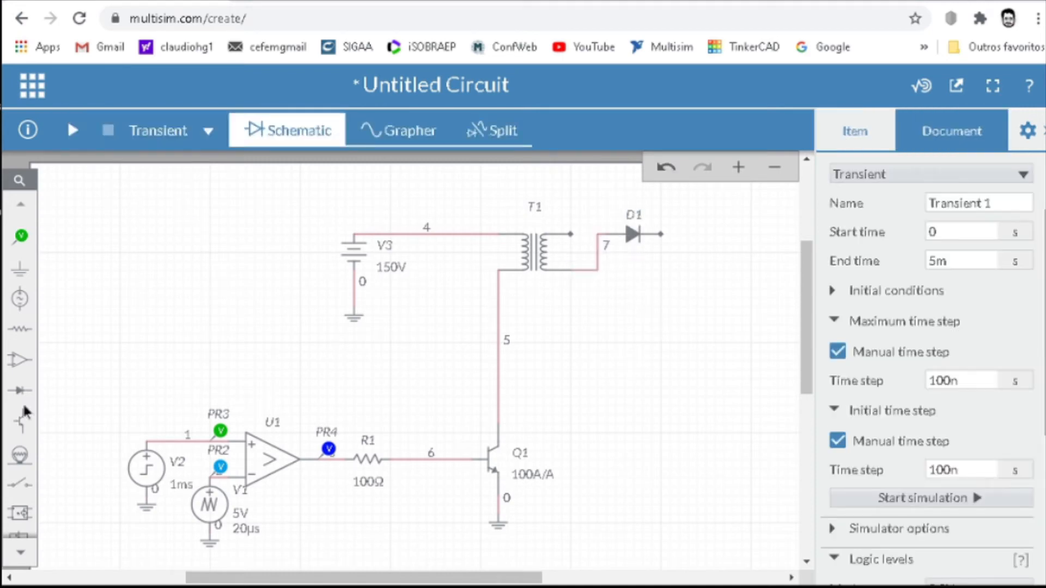
# Step: Place a vertical capacitor just past diode D1 and wire its upper terminal to D1's cathode
pyautogui.click(24, 334)
pyautogui.click(123, 349)
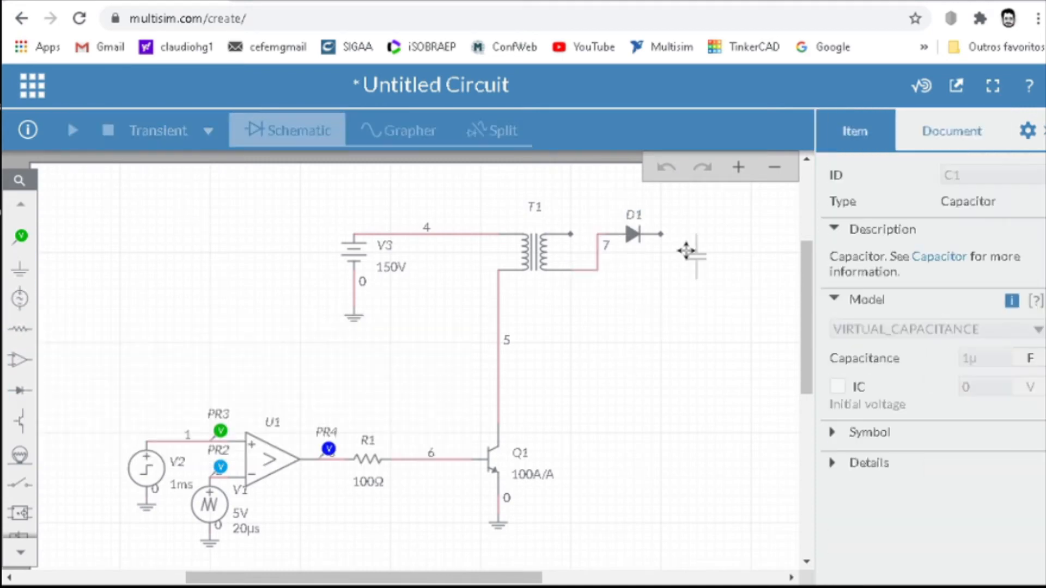
pyautogui.click(680, 251)
pyautogui.click(731, 393)
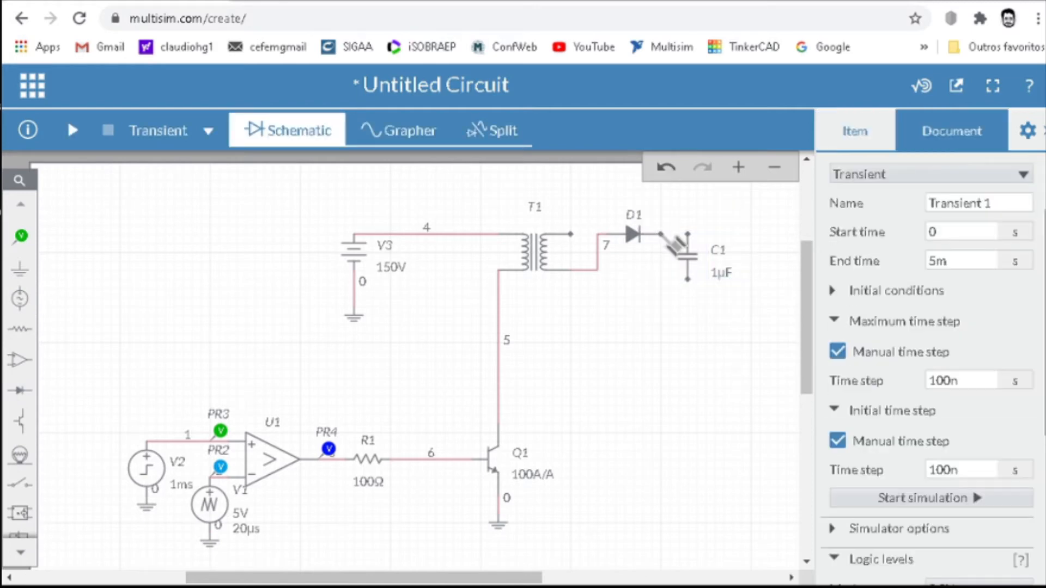
pyautogui.click(688, 236)
pyautogui.click(688, 234)
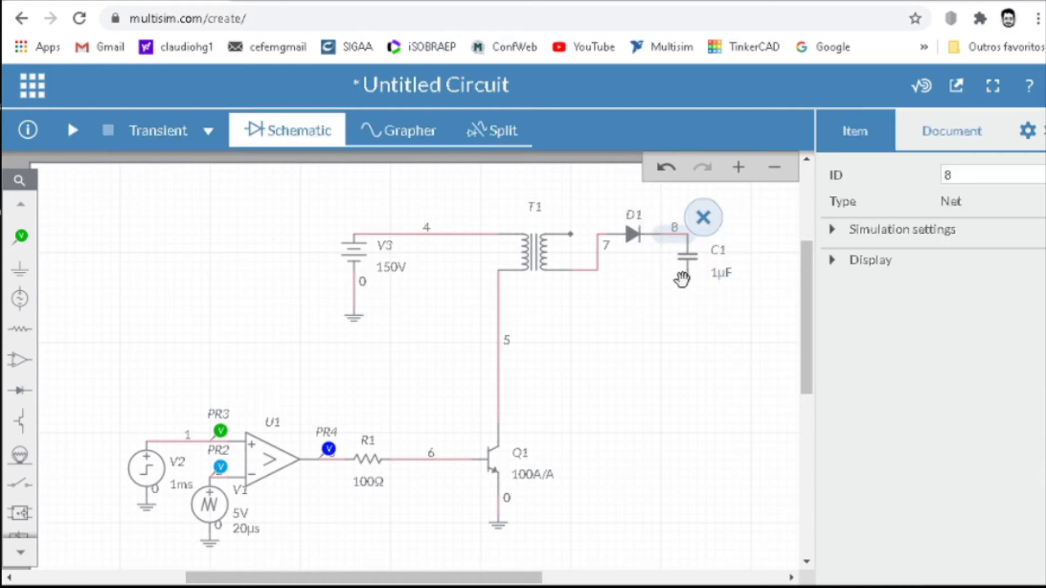
# Step: Wire the lower terminal of capacitor C1 back to T1's upper secondary terminal
pyautogui.click(687, 279)
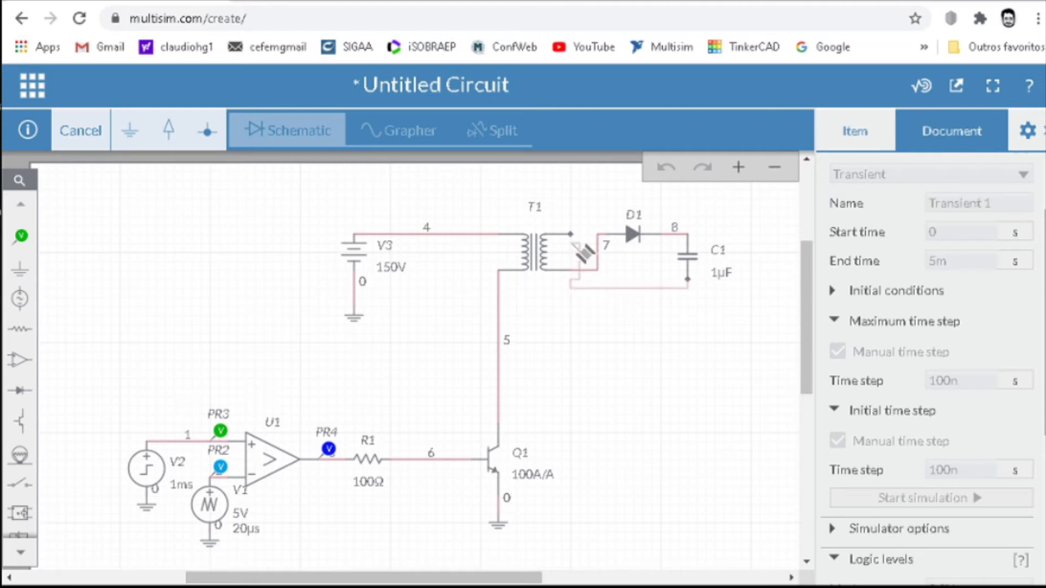
pyautogui.click(570, 234)
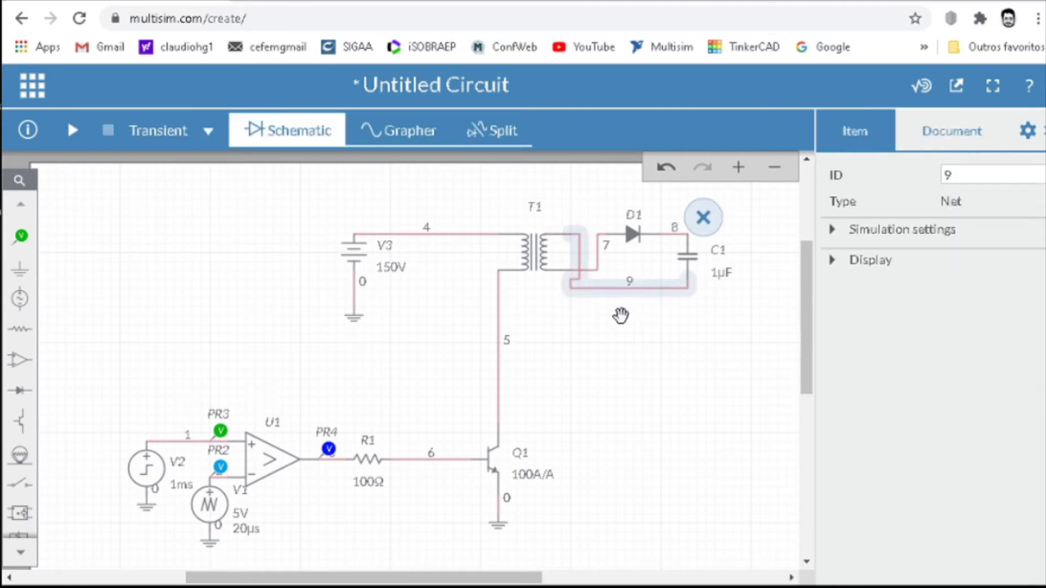
pyautogui.click(623, 320)
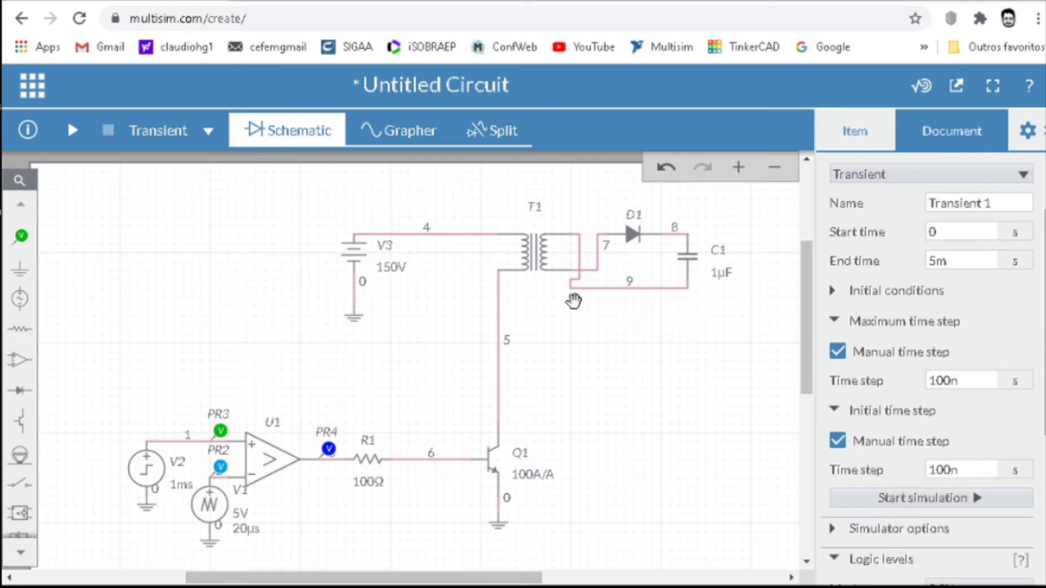
# Step: Set the capacitance of C1 to 370 µF
pyautogui.click(687, 255)
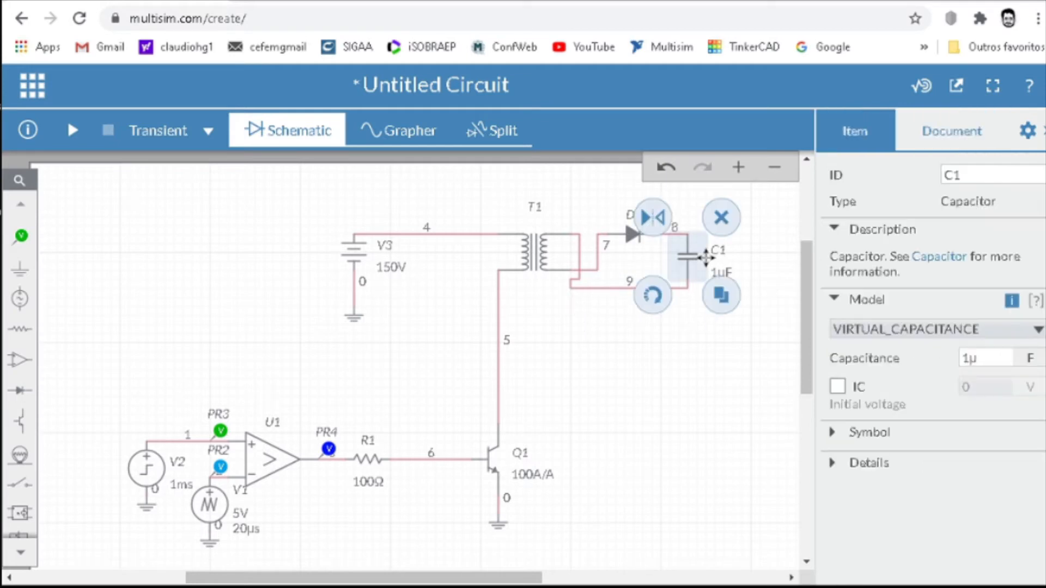
pyautogui.click(975, 360)
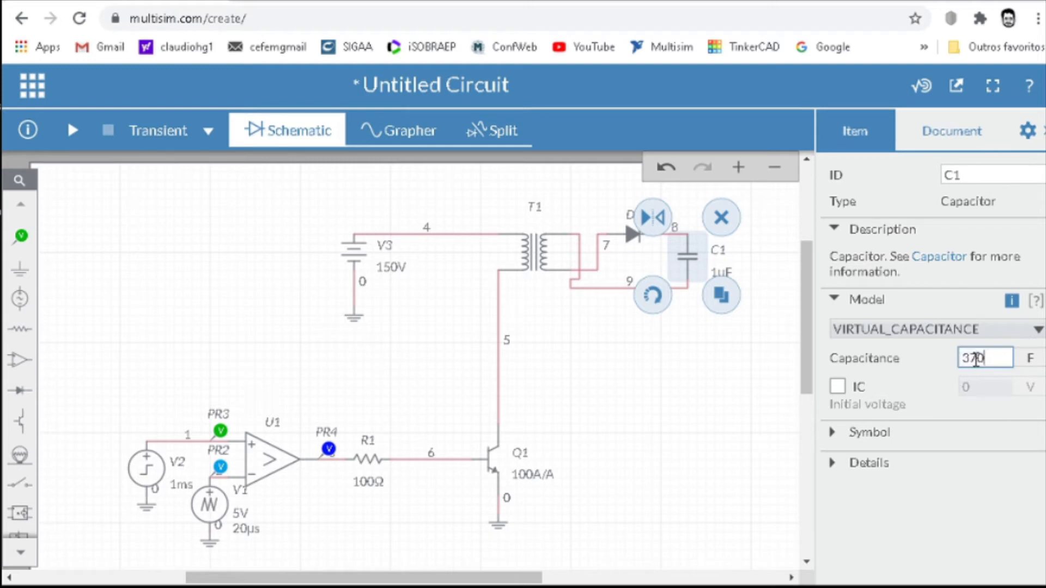
pyautogui.write('370μ')
pyautogui.click(719, 393)
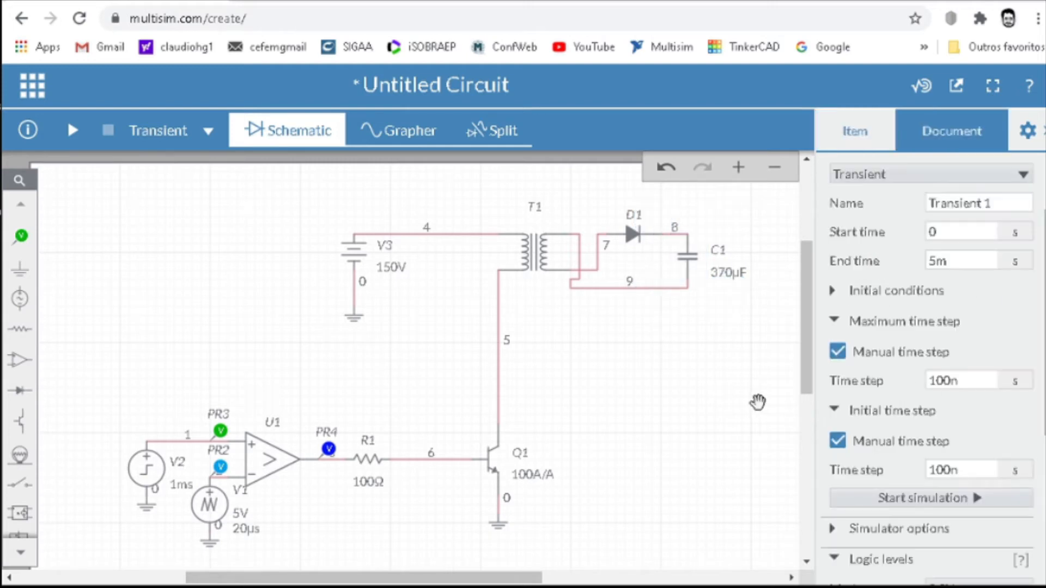
# Step: Place a resistor on the output side of capacitor C1, rotate it to vertical and align it level with C1
pyautogui.moveTo(493, 580); pyautogui.dragTo(571, 580)
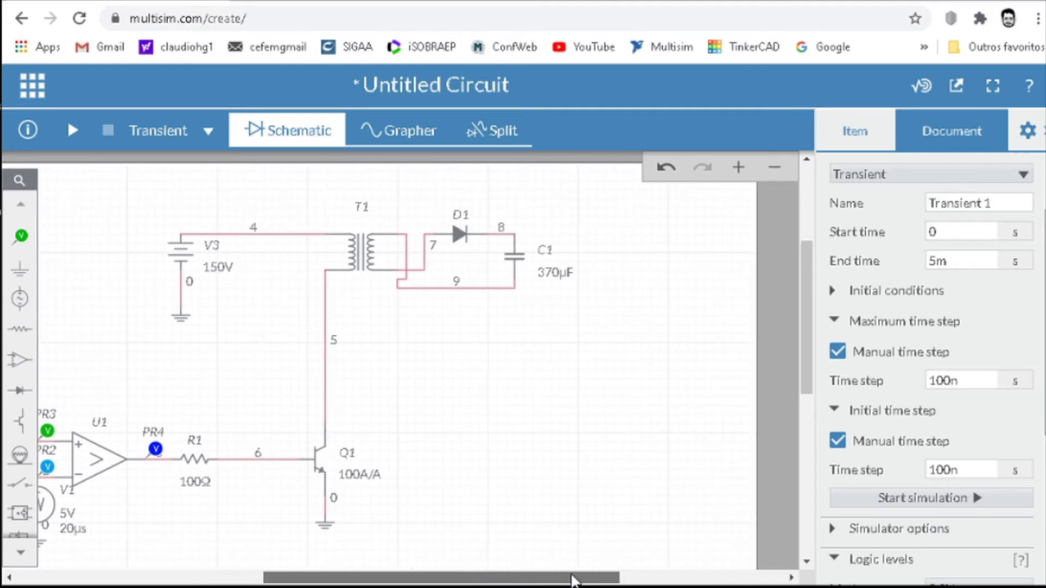
pyautogui.click(17, 332)
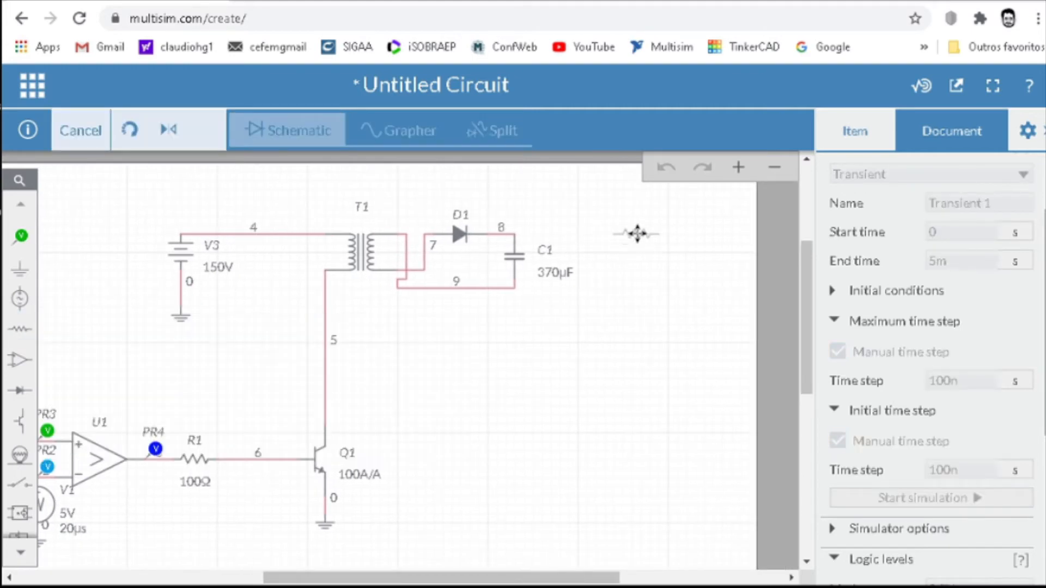
pyautogui.click(635, 234)
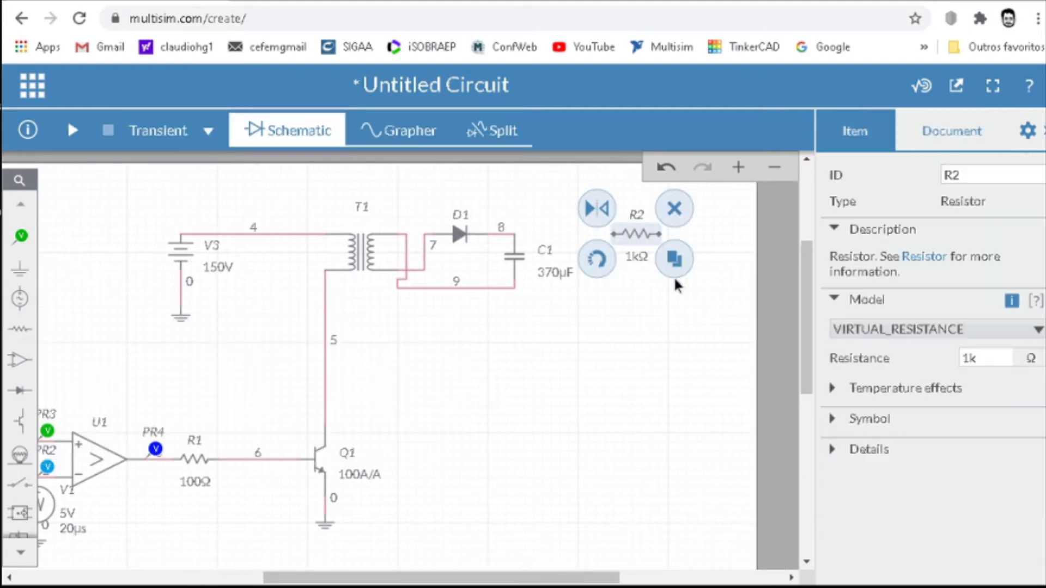
pyautogui.click(605, 266)
pyautogui.moveTo(640, 240); pyautogui.dragTo(604, 266)
pyautogui.click(645, 350)
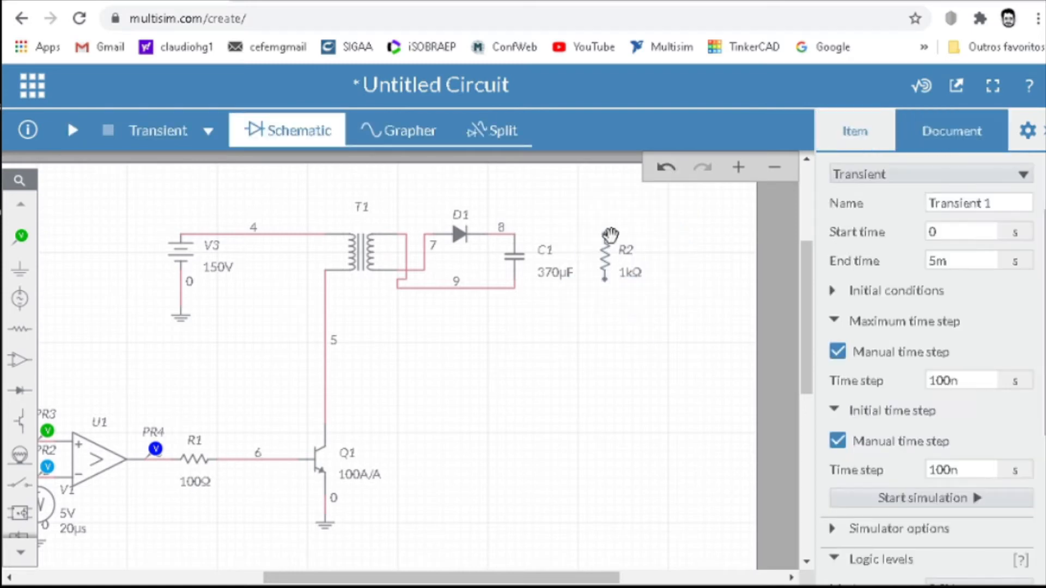
# Step: Wire resistor R2 in parallel with capacitor C1, joining their upper terminals and their lower terminals
pyautogui.click(604, 235)
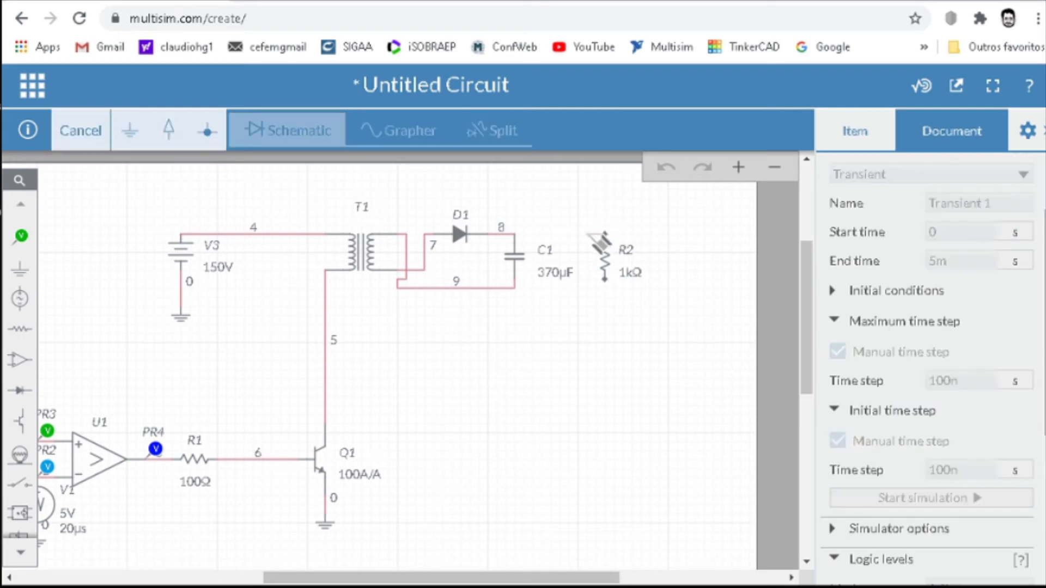
pyautogui.click(514, 233)
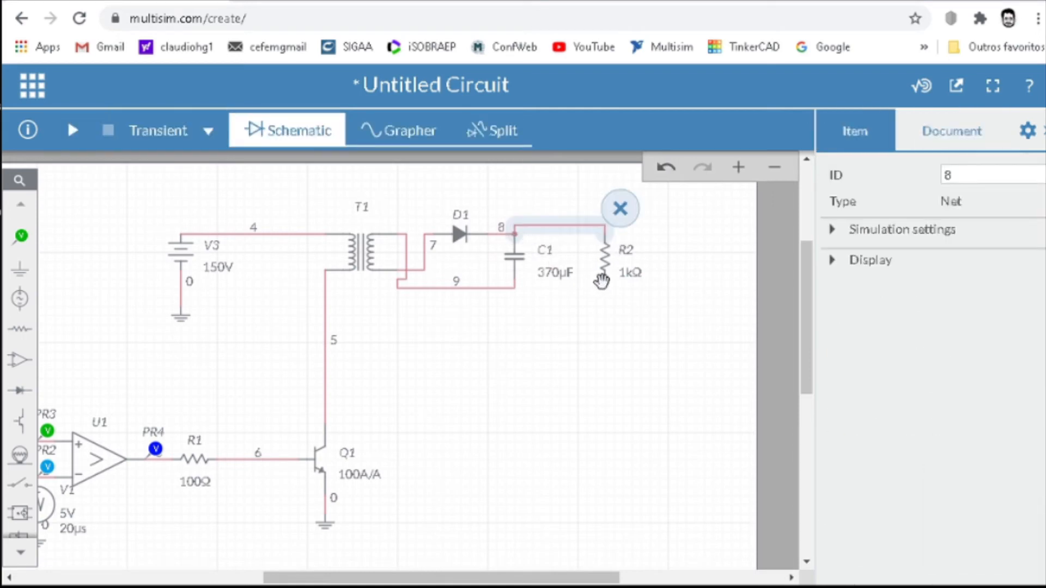
pyautogui.click(605, 280)
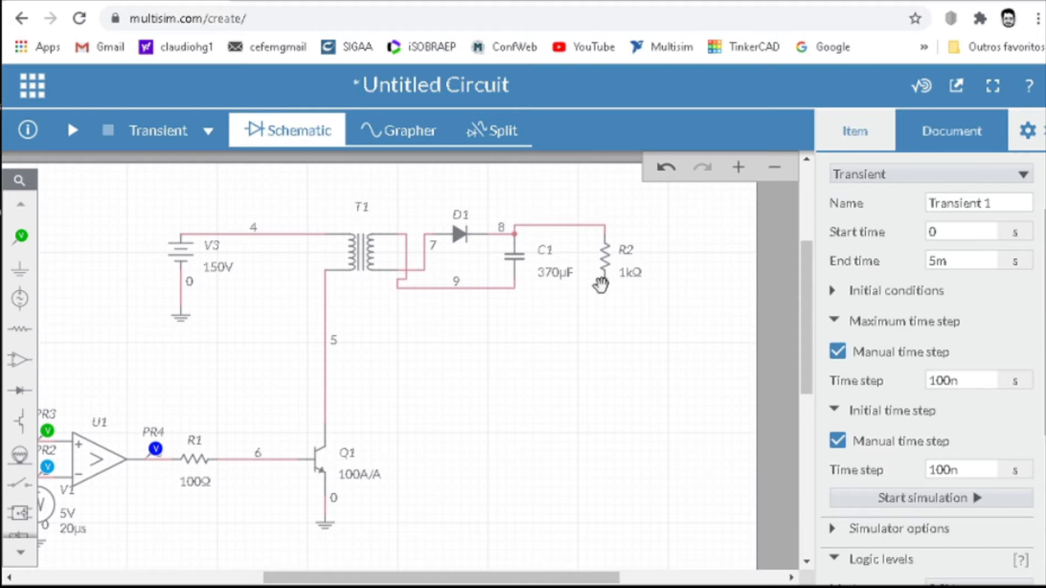
pyautogui.click(605, 279)
pyautogui.click(515, 287)
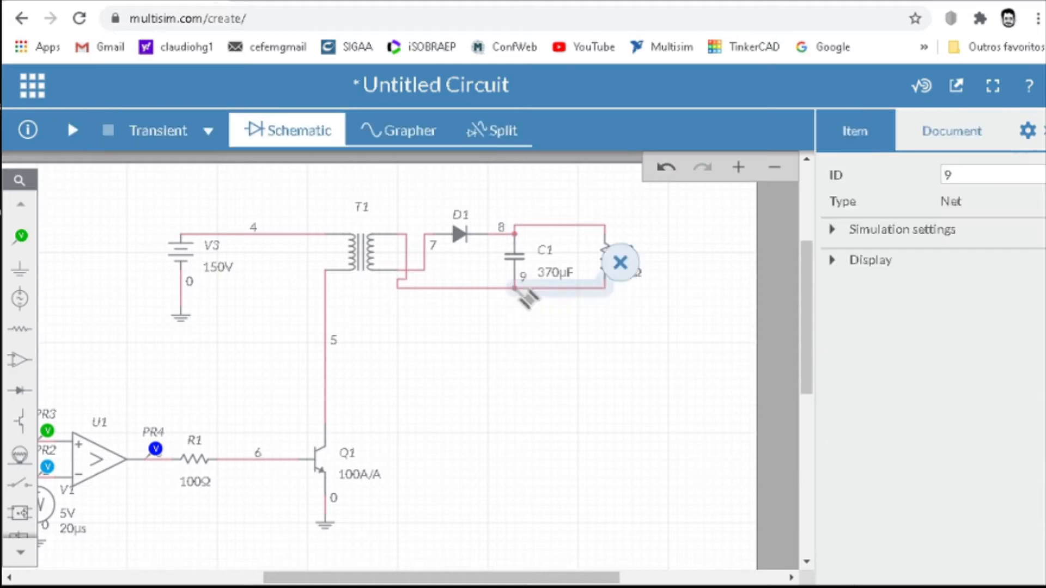
pyautogui.click(519, 291)
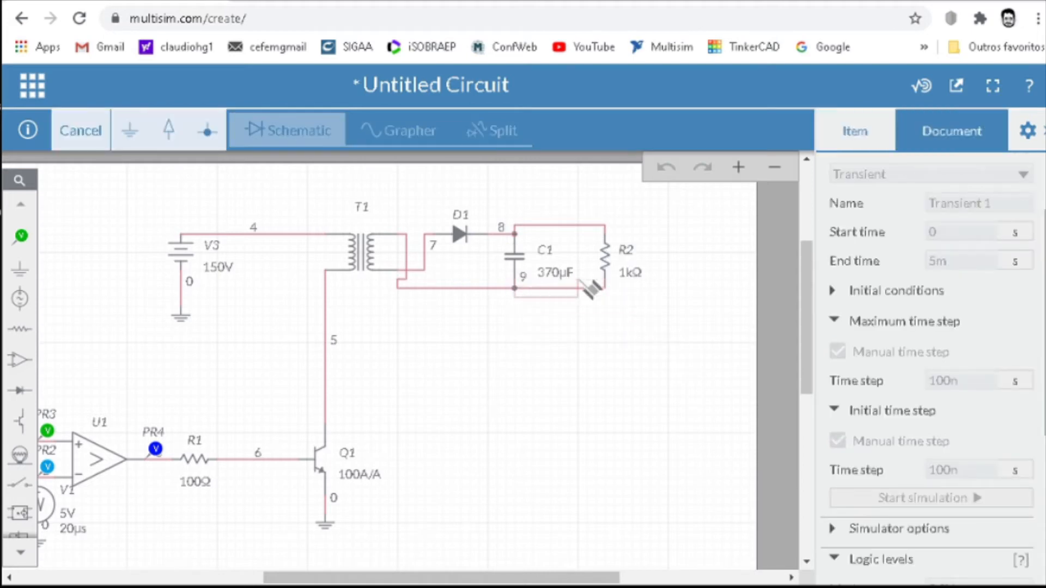
pyautogui.press('Escape')
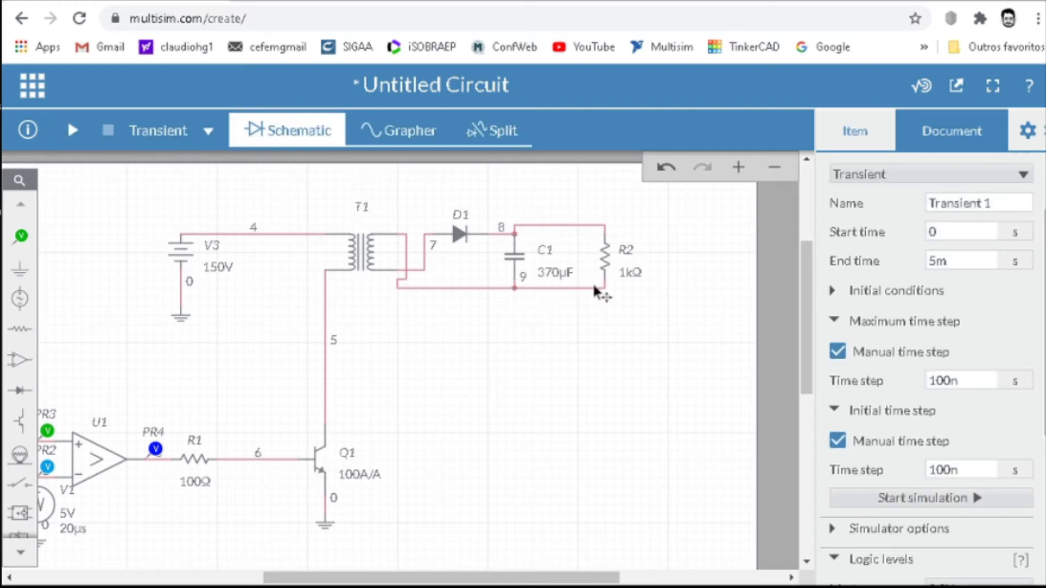
# Step: Set the resistance of load resistor R2 to 0.8 Ω
pyautogui.click(604, 260)
pyautogui.click(969, 358)
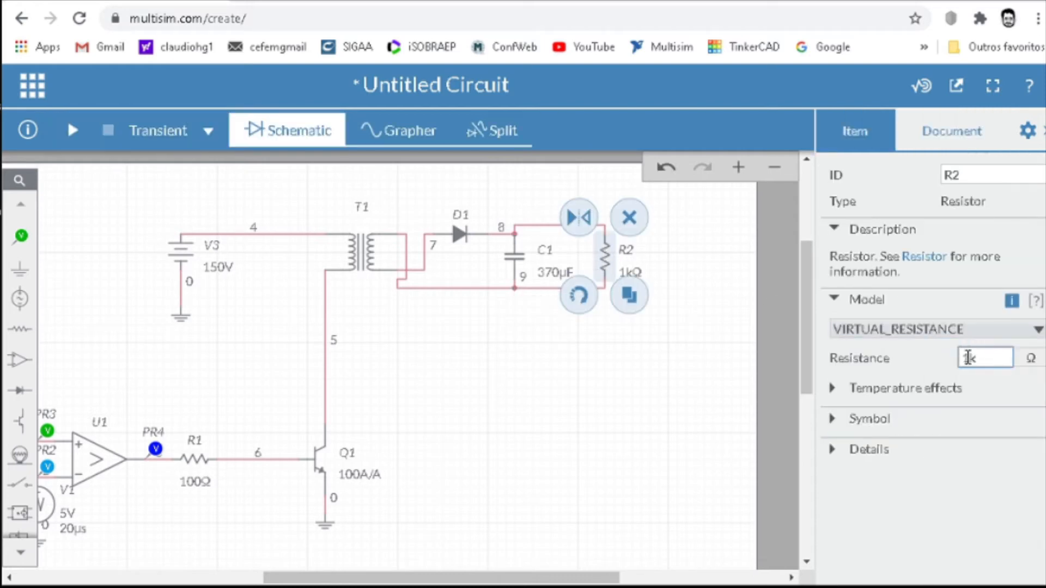
pyautogui.write('0')
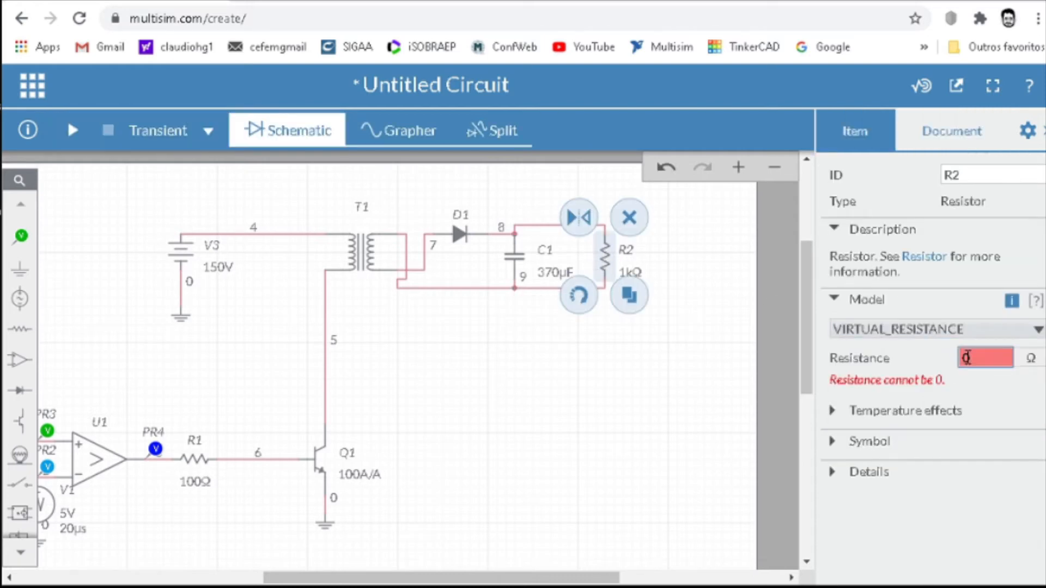
pyautogui.write('.8')
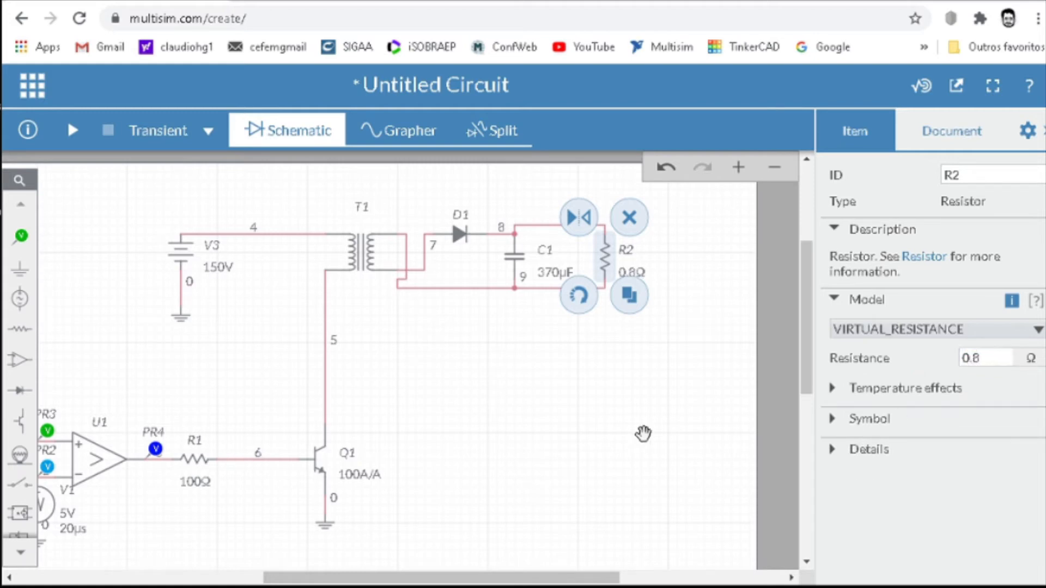
pyautogui.click(642, 432)
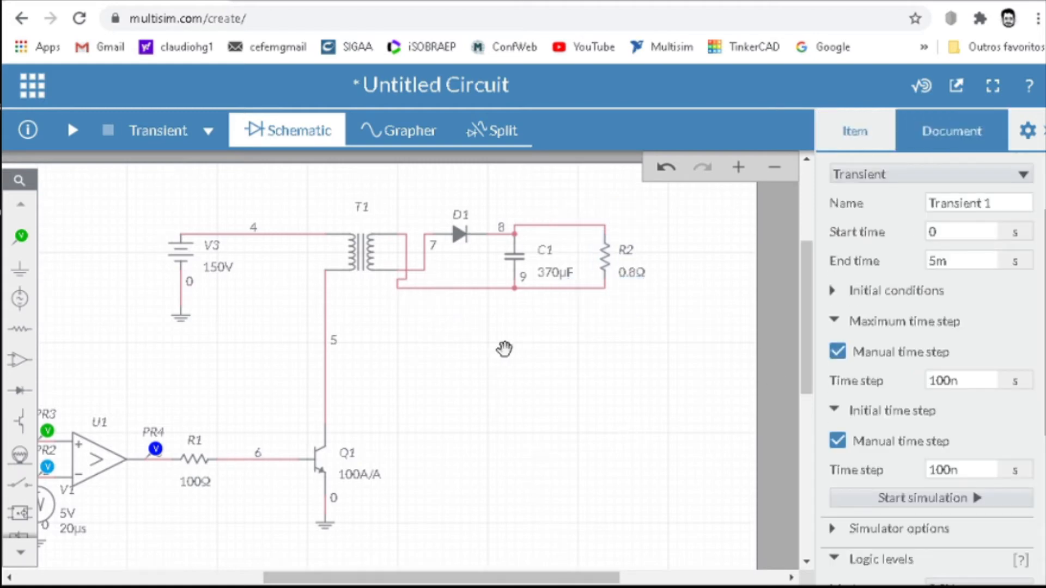
# Step: Examine the inductance settings of coupled inductors T1 and open its coupling coefficient for editing
pyautogui.moveTo(584, 582); pyautogui.dragTo(531, 582)
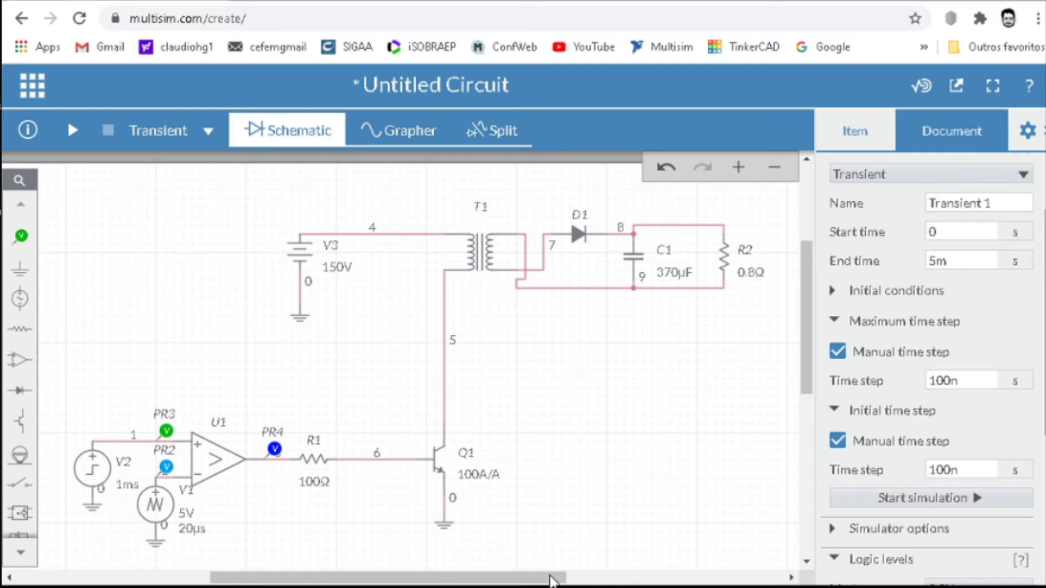
pyautogui.moveTo(526, 584); pyautogui.dragTo(538, 584)
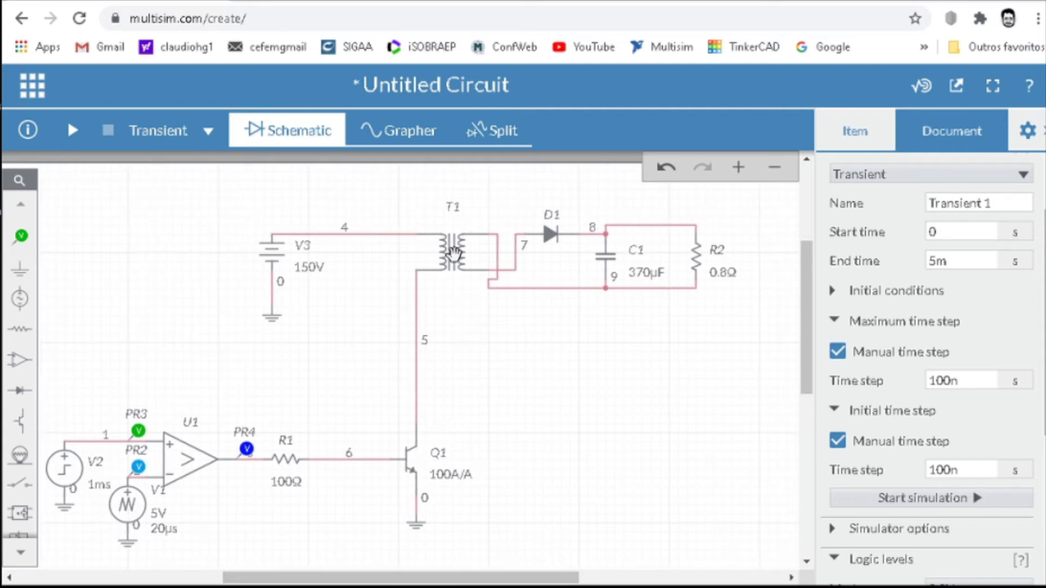
pyautogui.click(454, 253)
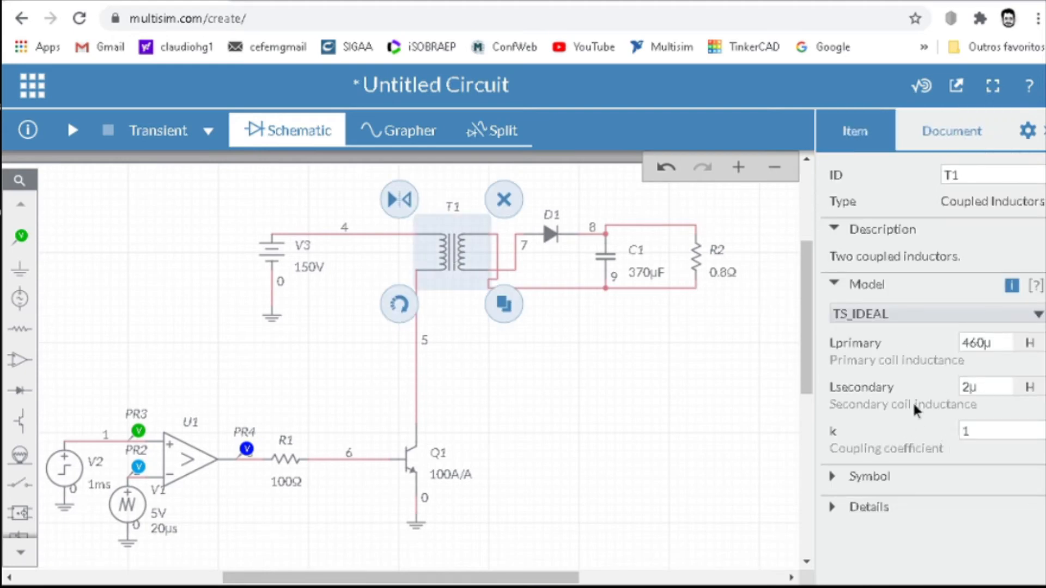
pyautogui.click(975, 436)
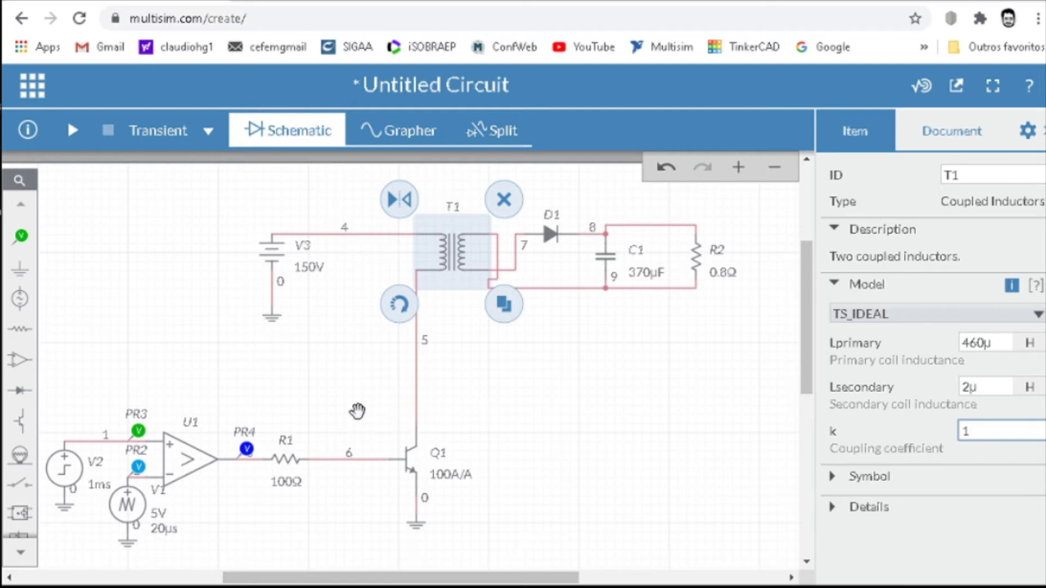
# Step: Run the transient simulation of the flyback circuit and read the full text of the reported error
pyautogui.click(356, 410)
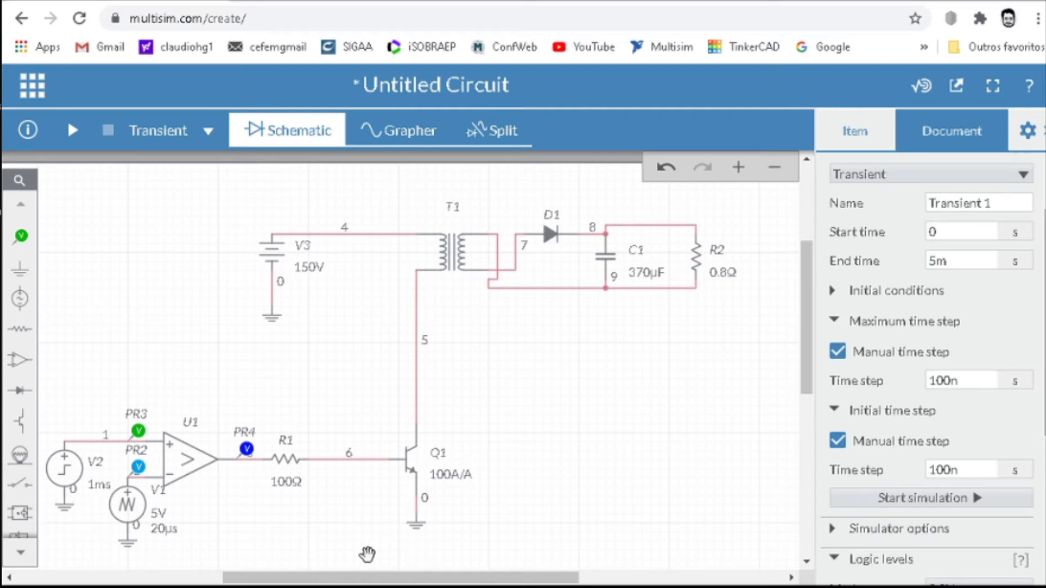
pyautogui.moveTo(379, 582); pyautogui.dragTo(360, 582)
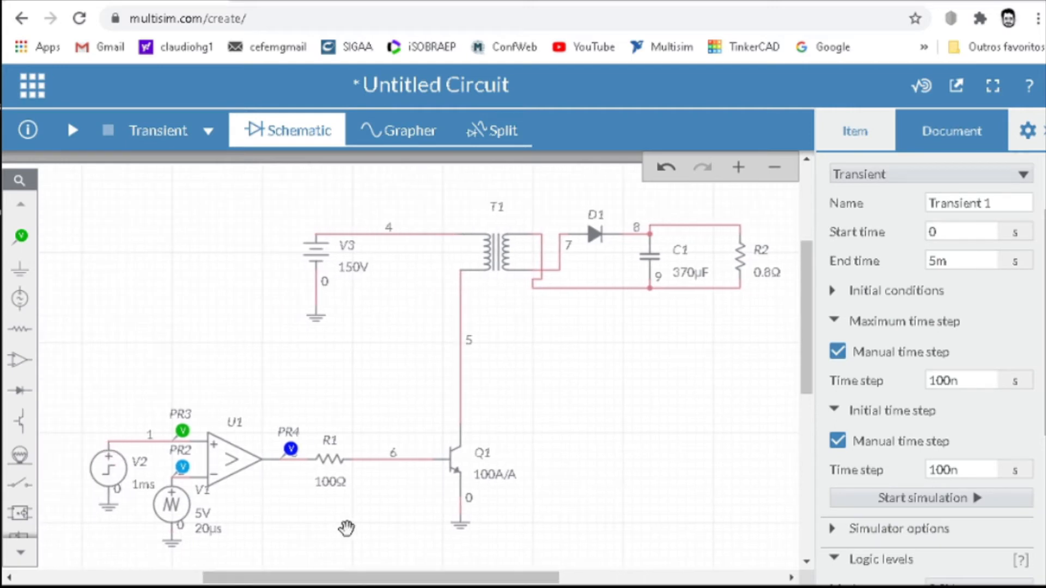
pyautogui.click(77, 135)
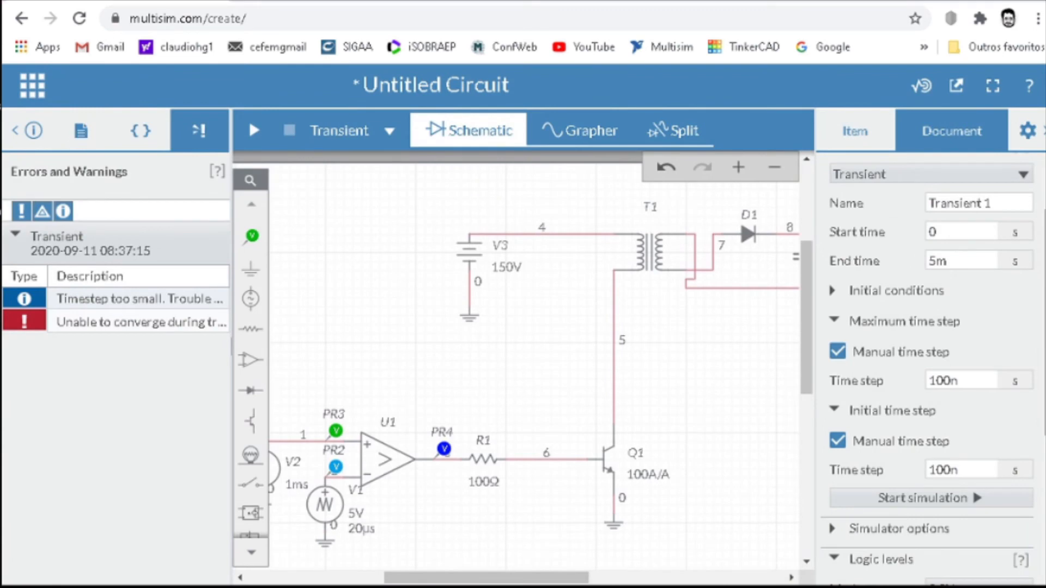
pyautogui.click(157, 329)
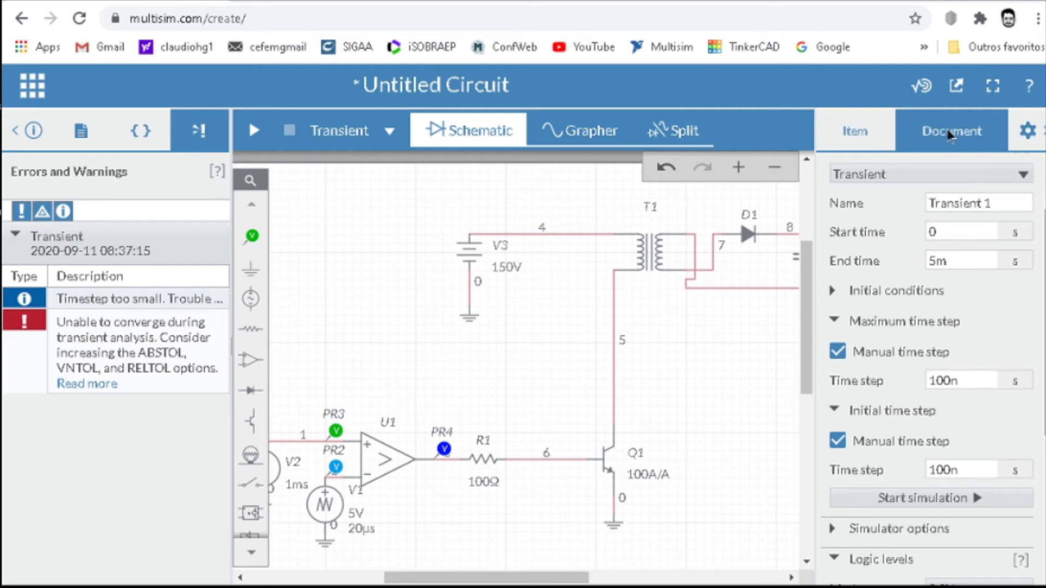
# Step: Set the absolute current tolerance ABSTOL to 1e-9 A in the simulator options
pyautogui.scroll(-2, 900, 427)
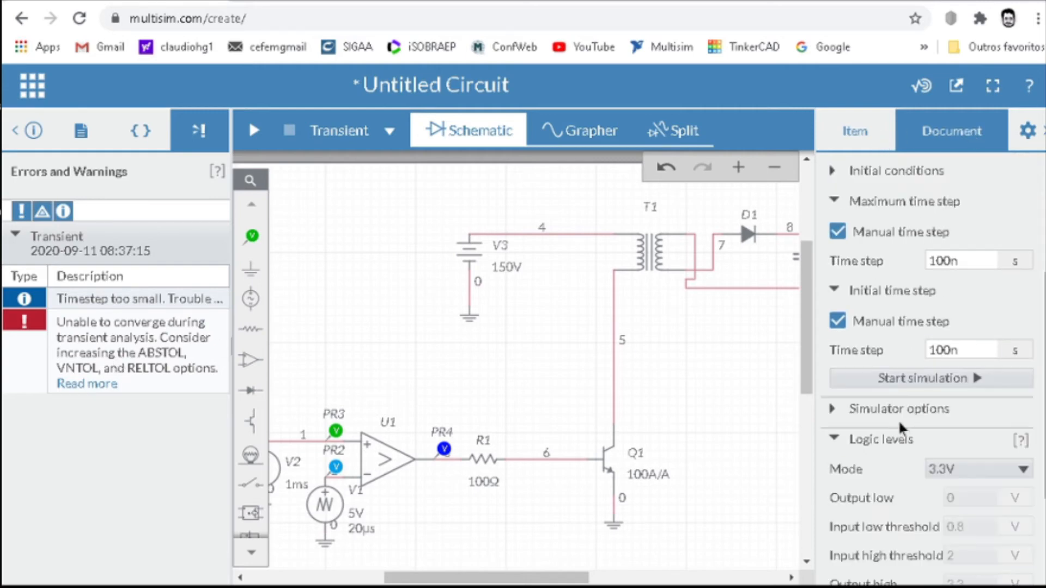
pyautogui.click(841, 415)
pyautogui.scroll(-2, 841, 415)
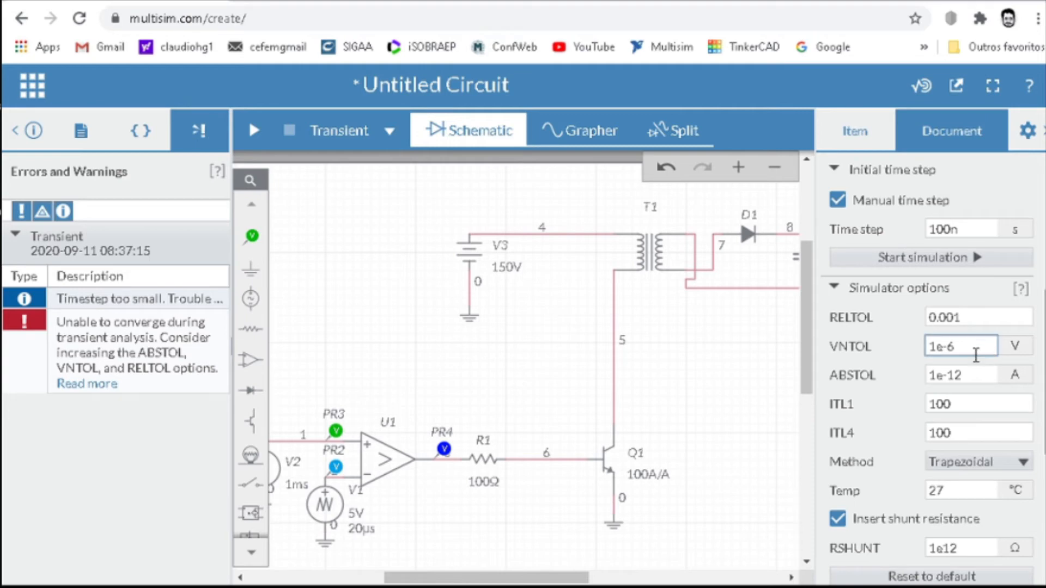
pyautogui.click(968, 377)
pyautogui.tripleClick(975, 375)
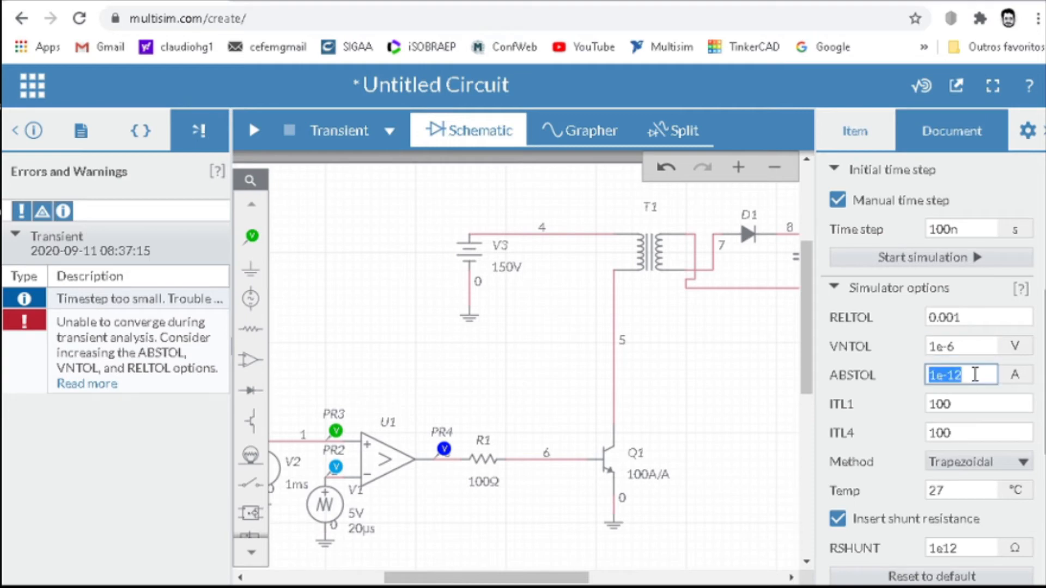
pyautogui.click(975, 375)
pyautogui.press('BackSpace')
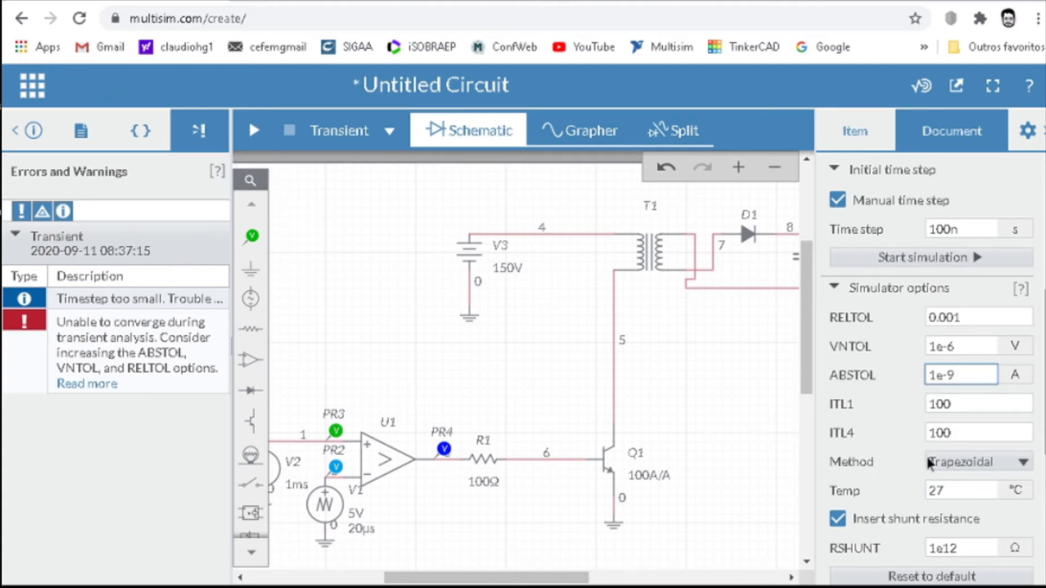
# Step: Set VNTOL to 1e-3 V and RELTOL to 0.01, and rerun the transient simulation
pyautogui.click(981, 347)
pyautogui.click(978, 348)
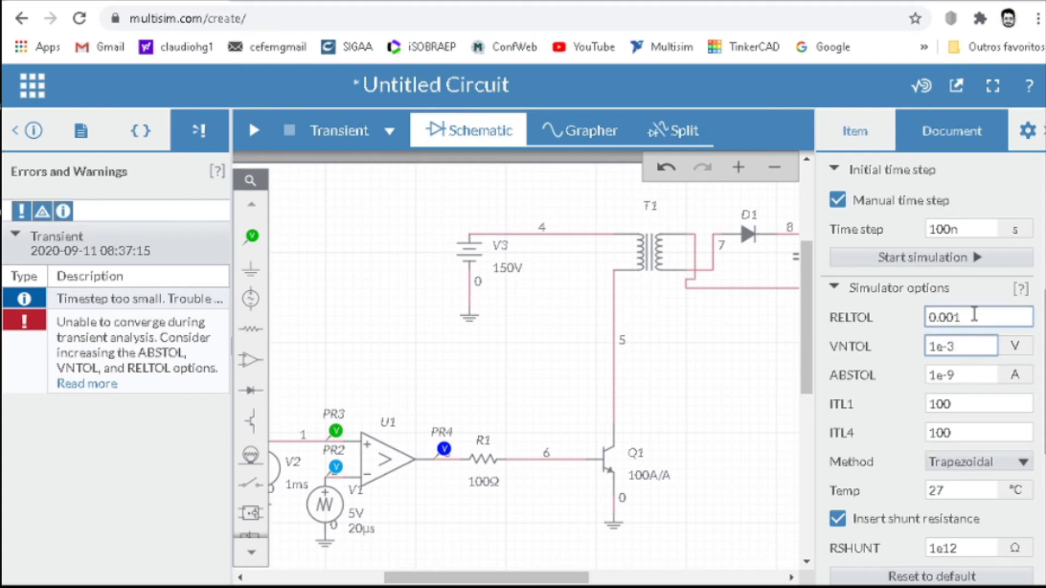
pyautogui.click(974, 316)
pyautogui.write('0.01')
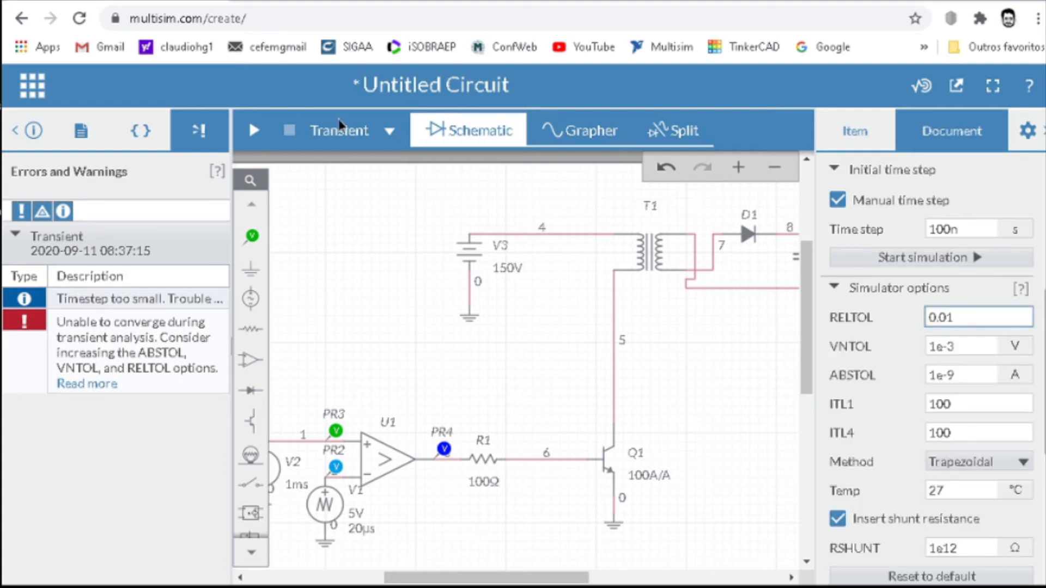
pyautogui.click(254, 130)
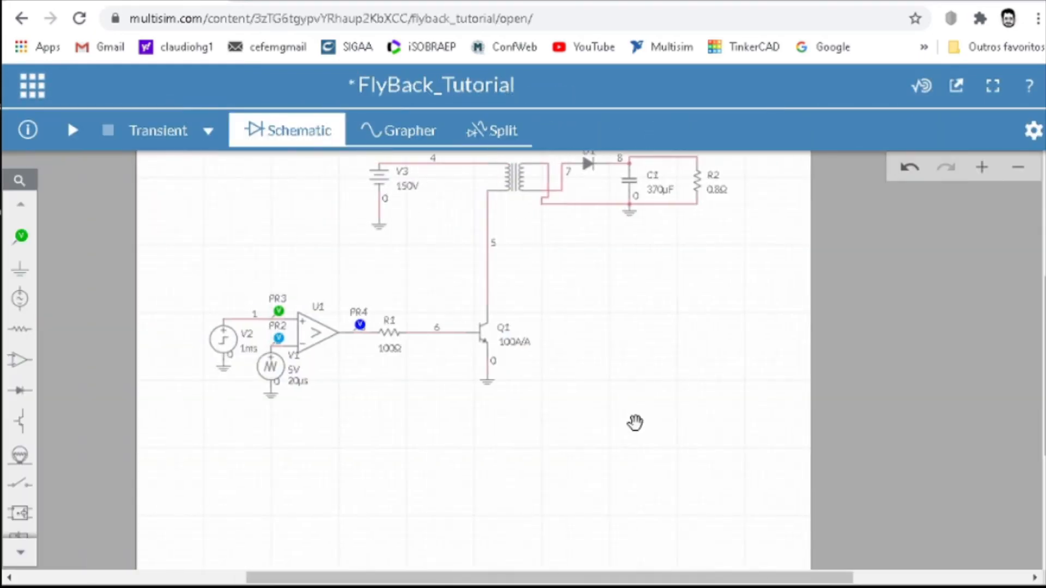
# Step: Delete the ground at capacitor C1's lower node and run the transient simulation to read the full error text
pyautogui.scroll(1, 635, 422)
pyautogui.scroll(-5, 635, 423)
pyautogui.scroll(4, 602, 358)
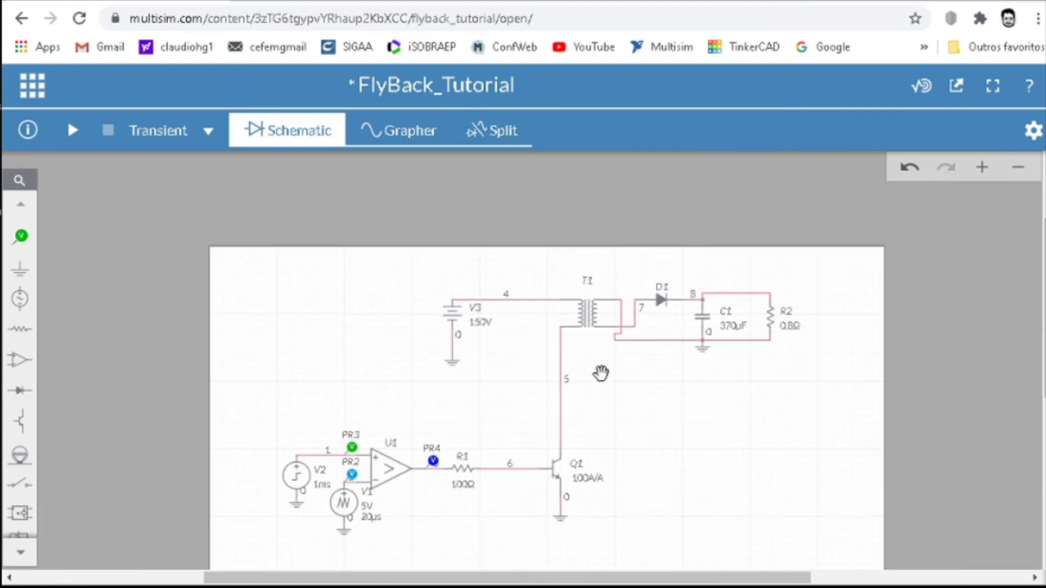
pyautogui.scroll(2, 579, 540)
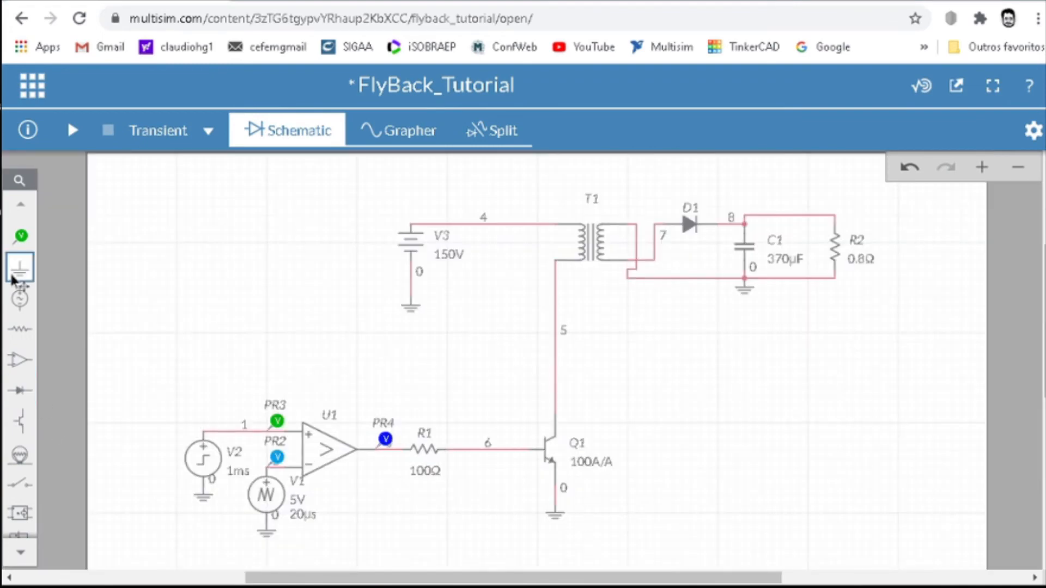
pyautogui.click(30, 137)
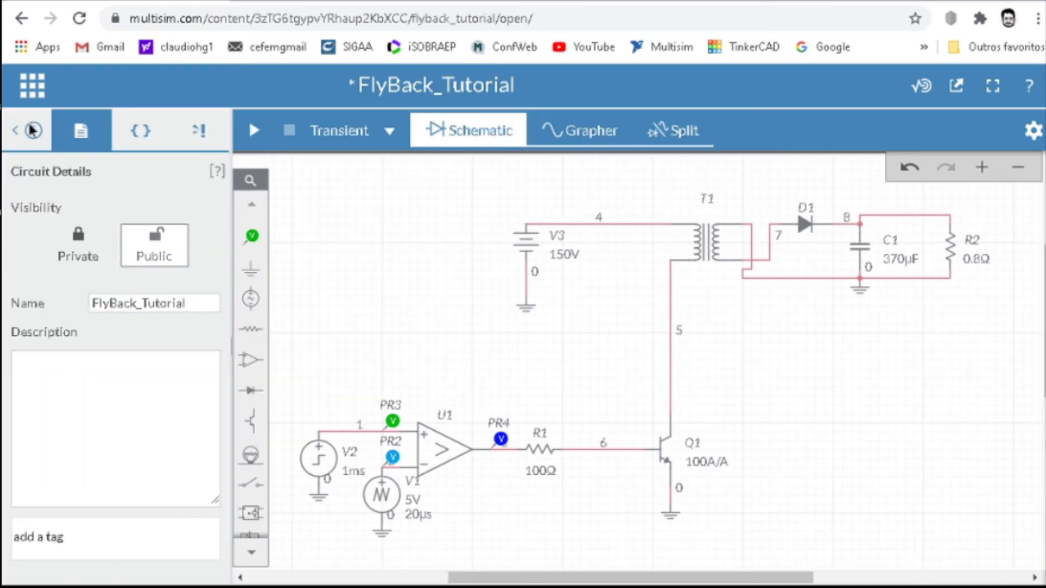
pyautogui.click(33, 130)
pyautogui.click(745, 297)
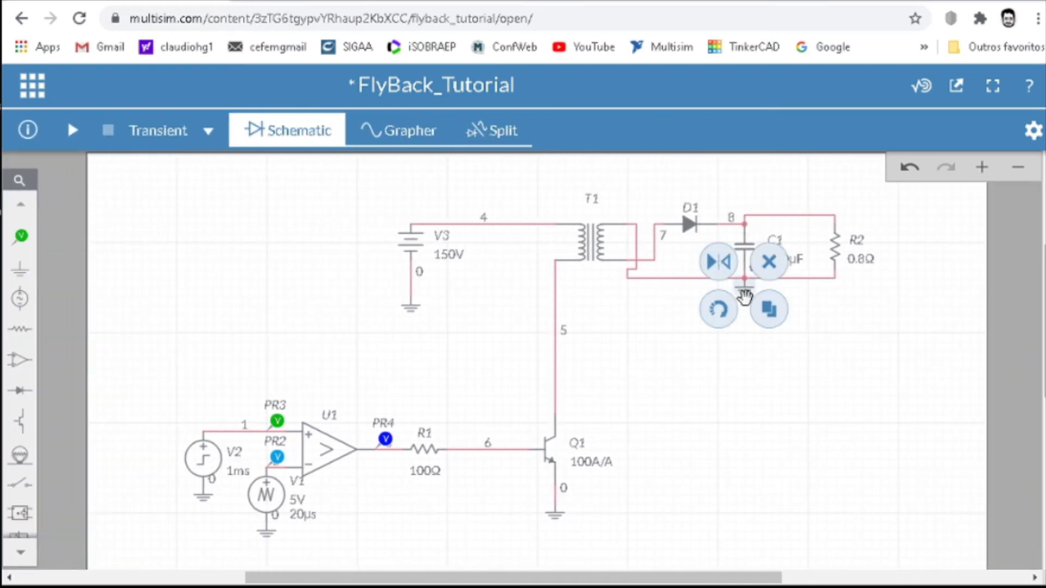
pyautogui.click(745, 297)
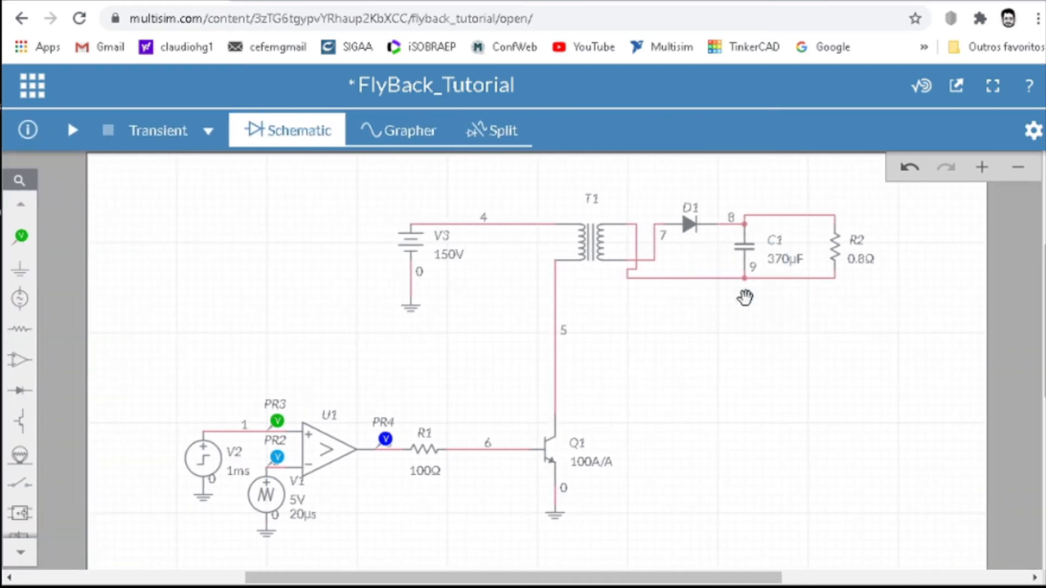
pyautogui.click(72, 131)
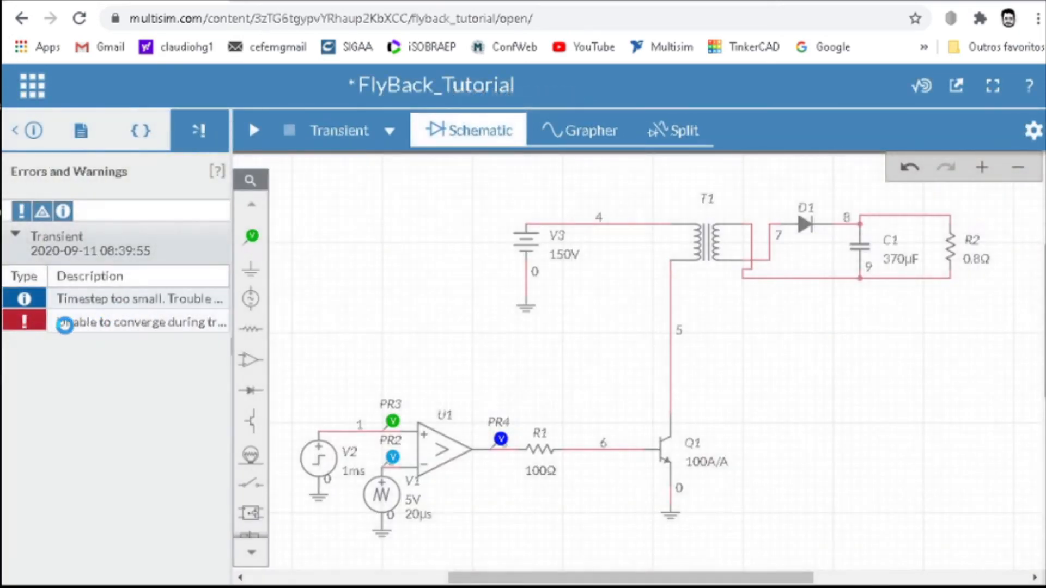
pyautogui.click(145, 327)
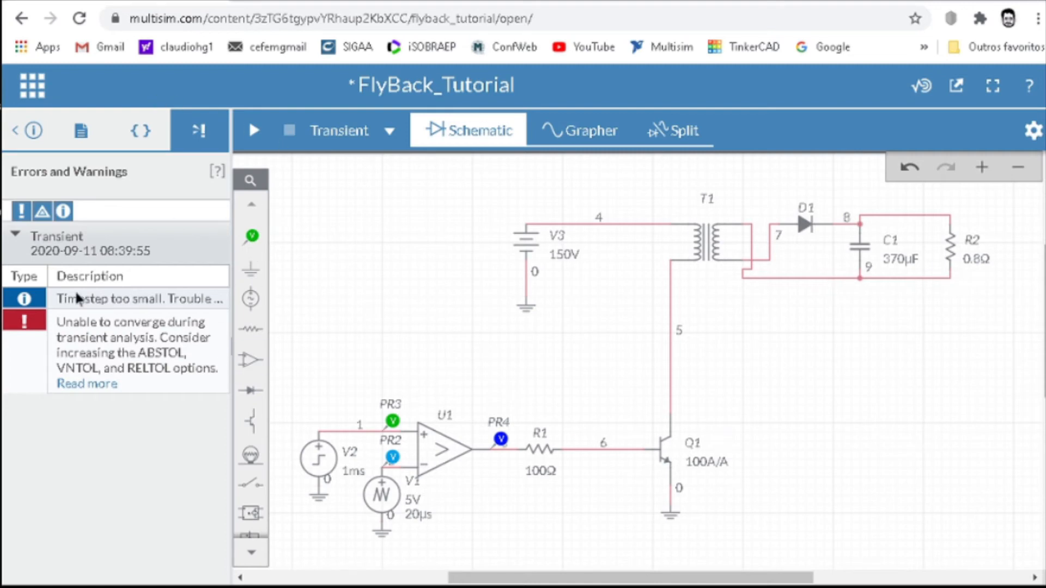
# Step: Place a ground on the lower node of capacitor C1
pyautogui.moveTo(251, 268)
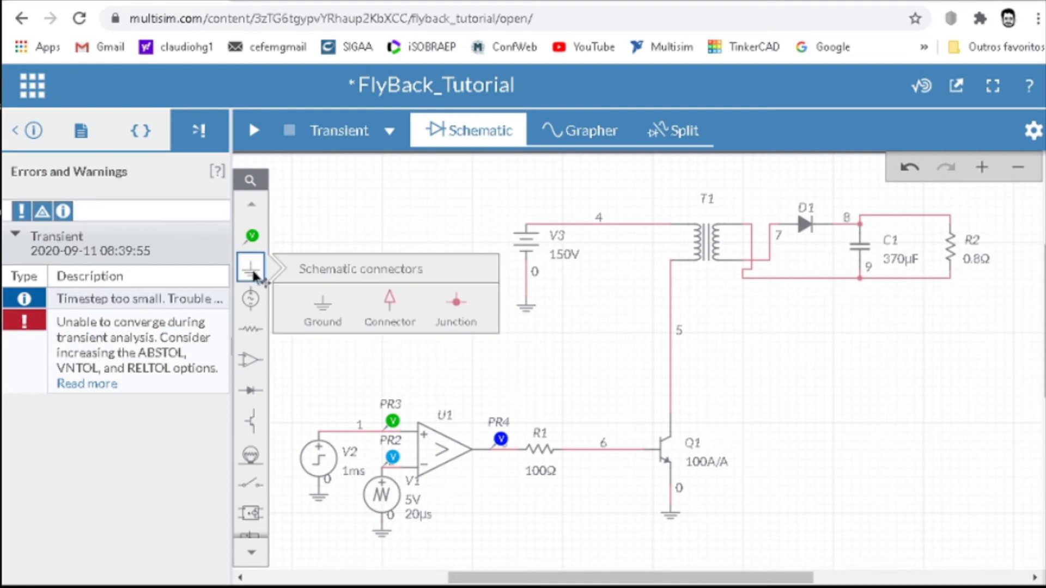
pyautogui.click(313, 320)
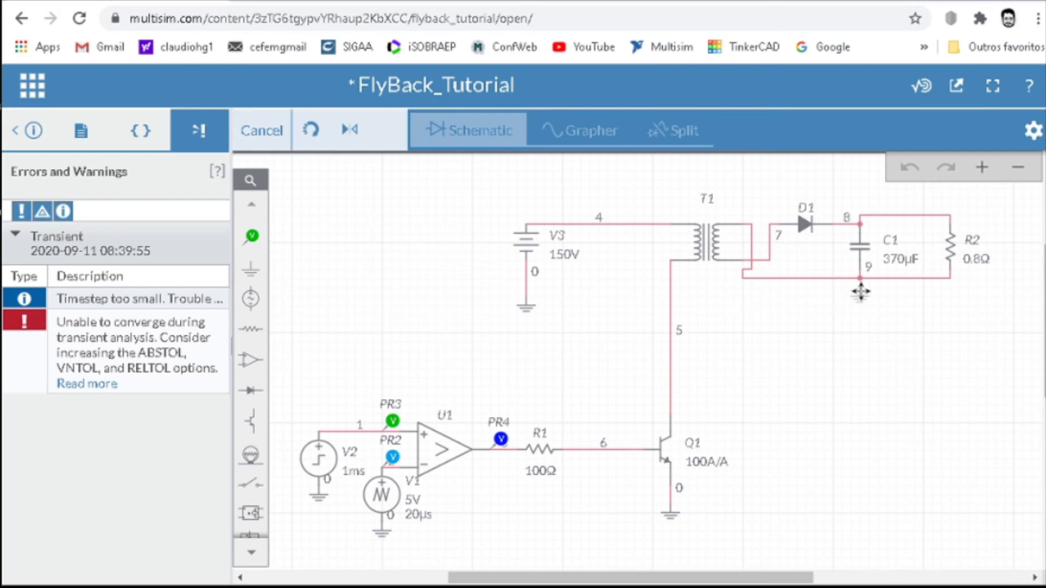
pyautogui.click(859, 288)
pyautogui.click(897, 403)
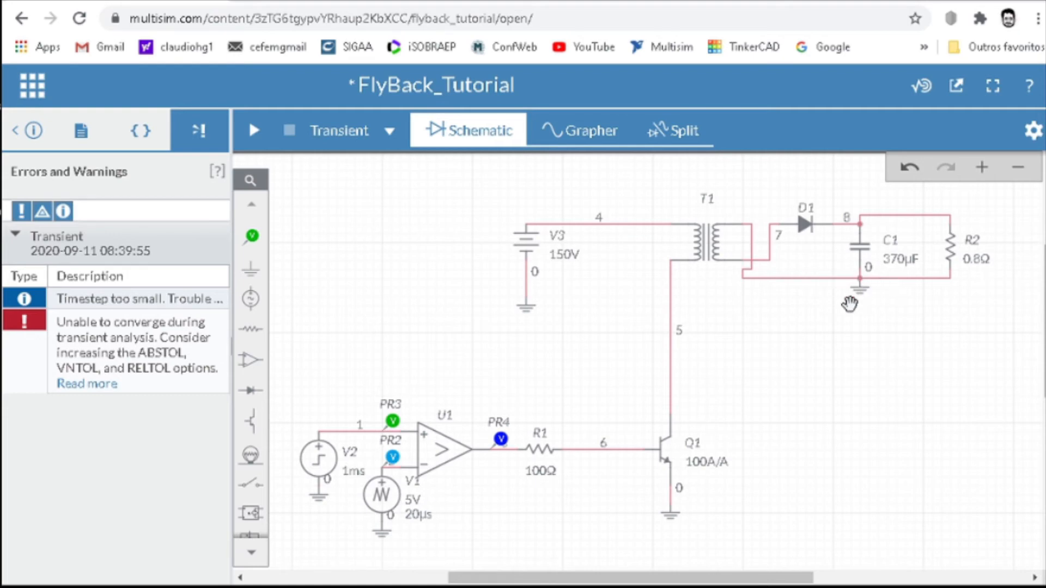
# Step: Run the transient simulation briefly, stop it and return to the schematic
pyautogui.click(255, 132)
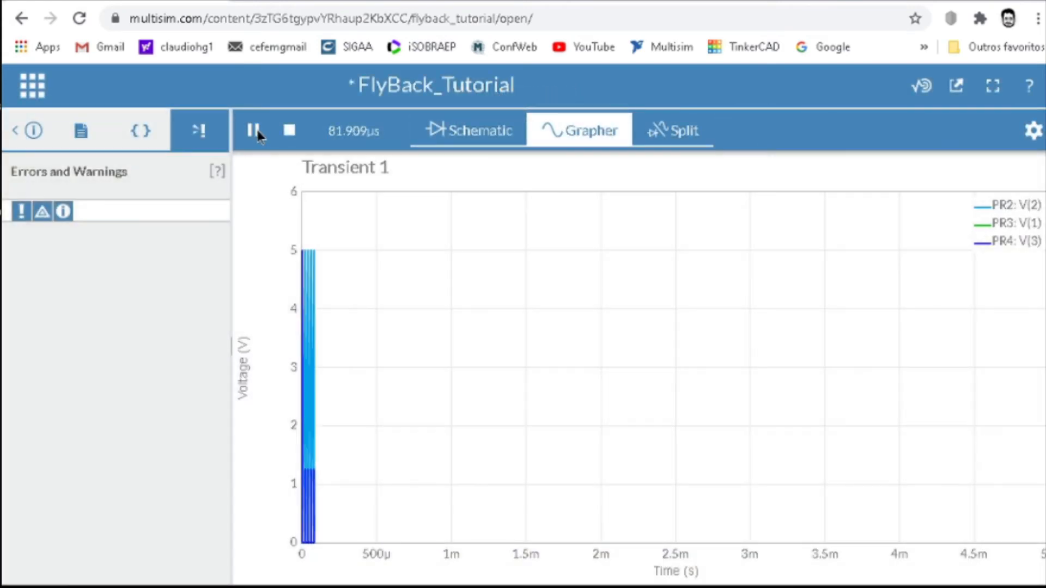
pyautogui.click(288, 132)
pyautogui.click(487, 133)
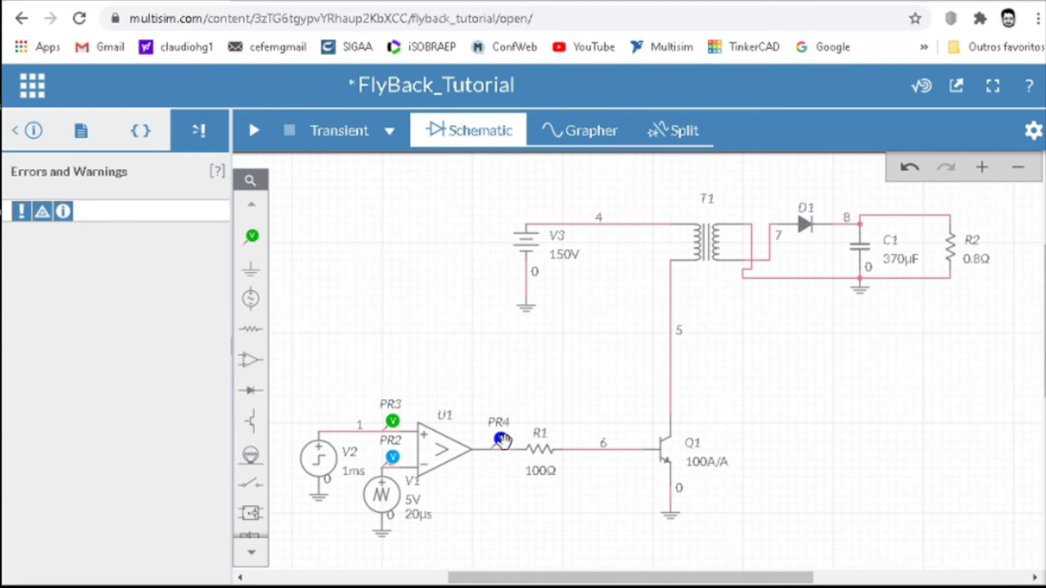
# Step: Move voltage probe PR4 to Q1's collector wire, PR2 to Q1's base wire and PR3 to the output wire above R2
pyautogui.moveTo(503, 440); pyautogui.dragTo(685, 394)
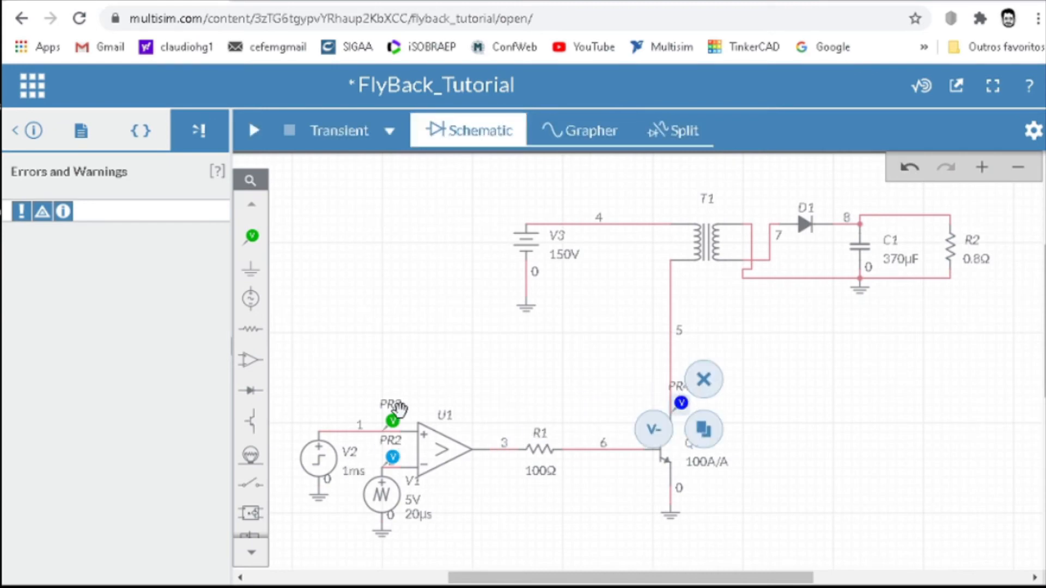
pyautogui.moveTo(395, 459); pyautogui.dragTo(629, 434)
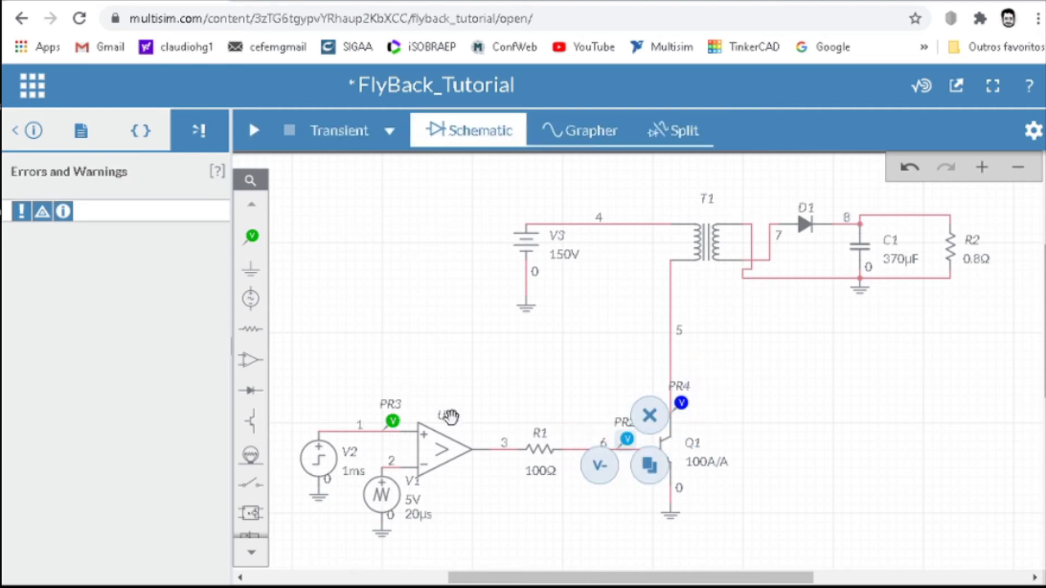
pyautogui.moveTo(393, 420); pyautogui.dragTo(938, 198)
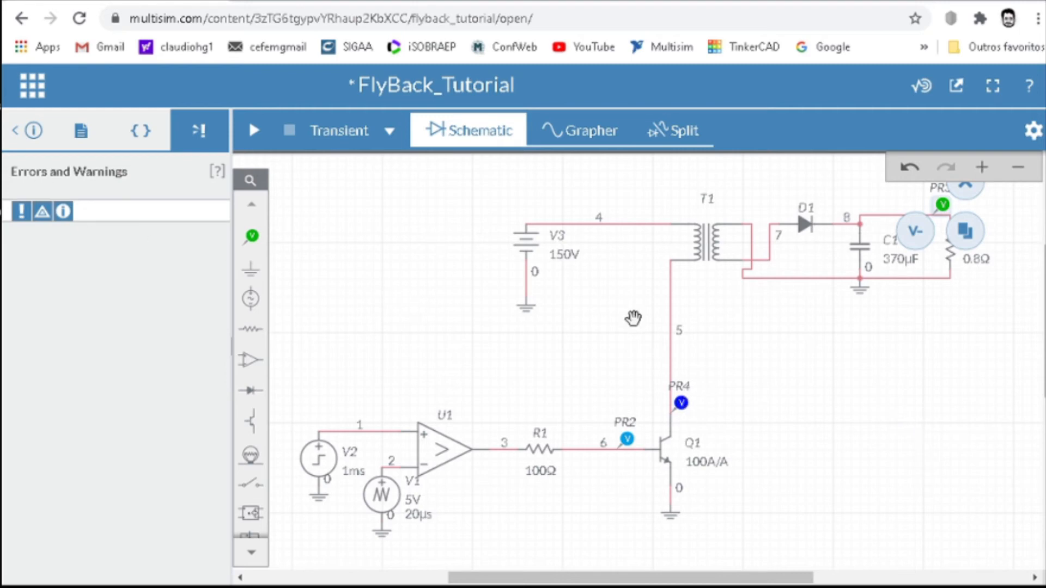
# Step: Place one current probe on the wire between V3 and T1 and a copy on the wire between D1 and C1
pyautogui.moveTo(261, 247)
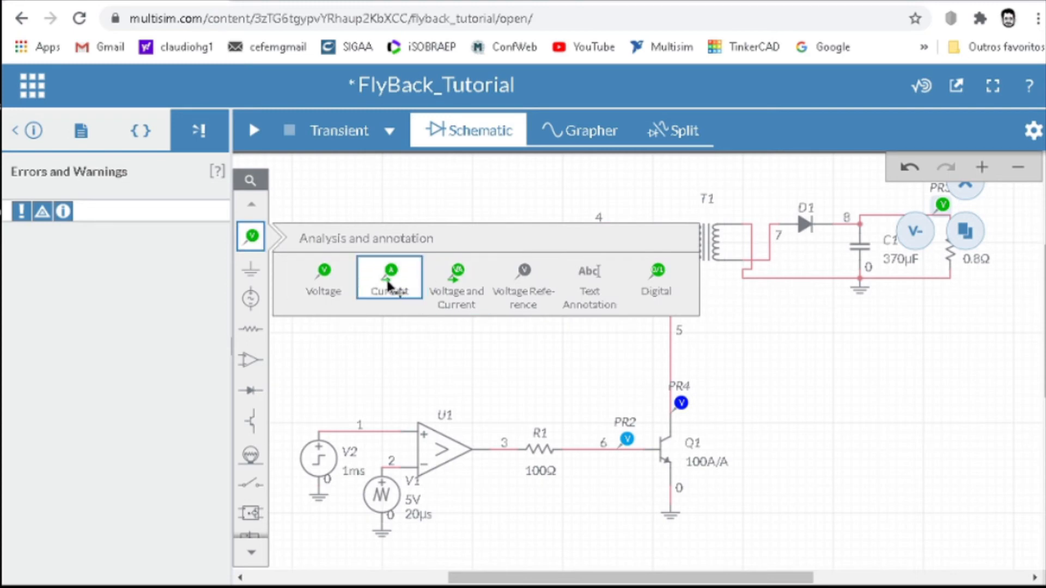
pyautogui.click(401, 280)
pyautogui.click(624, 219)
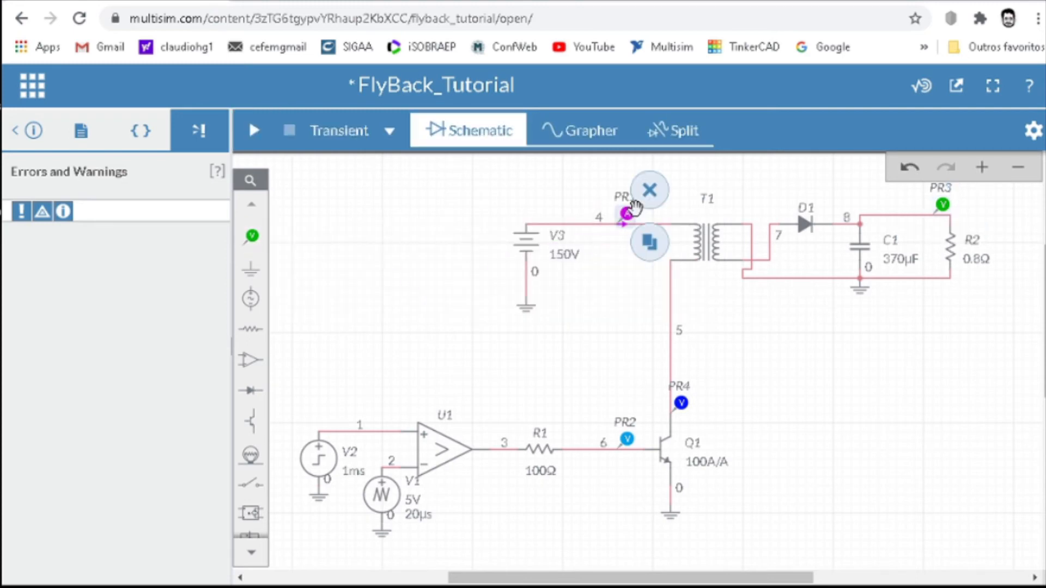
pyautogui.click(651, 242)
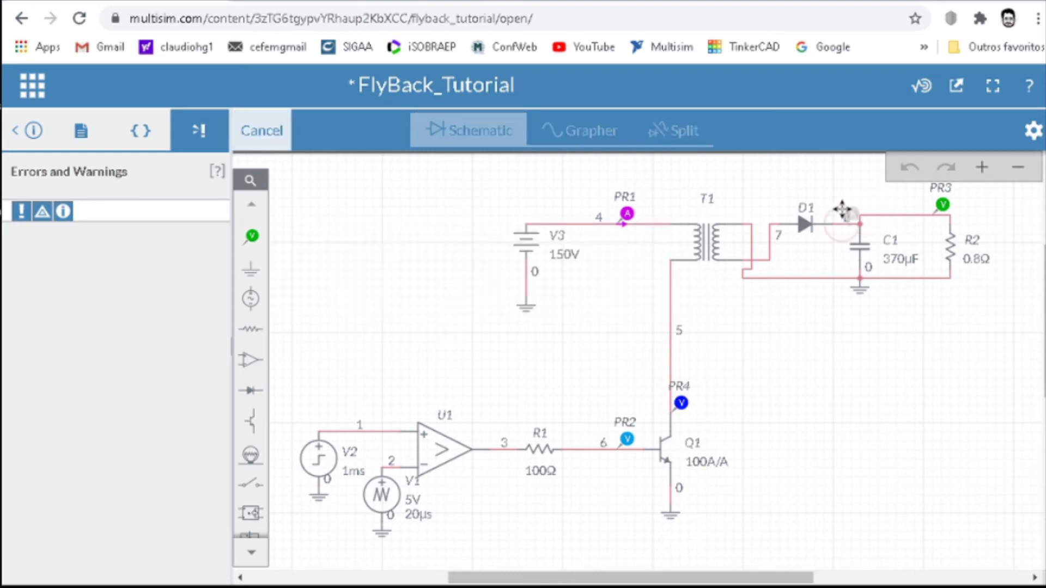
pyautogui.click(845, 215)
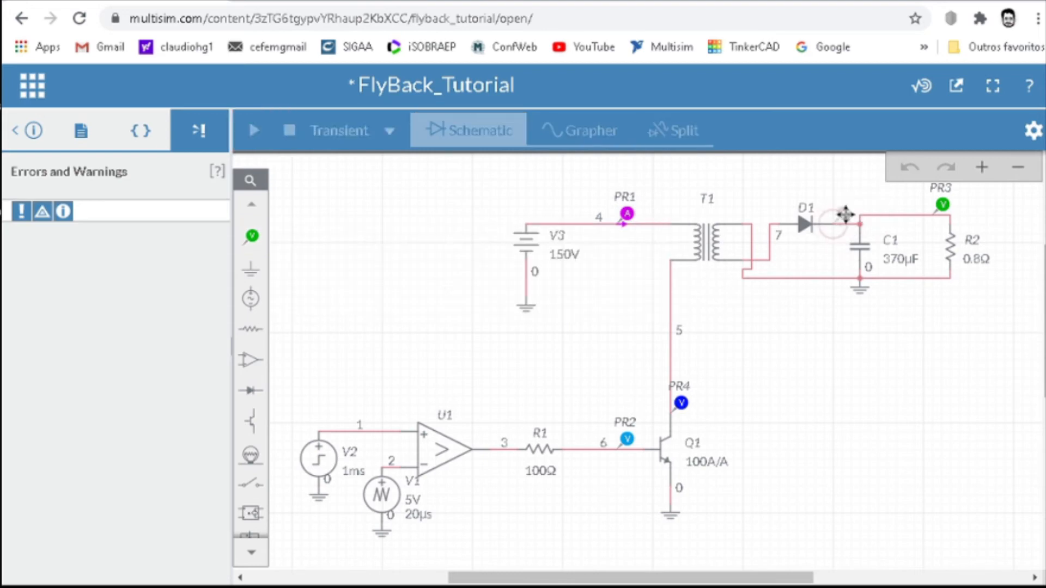
pyautogui.click(839, 345)
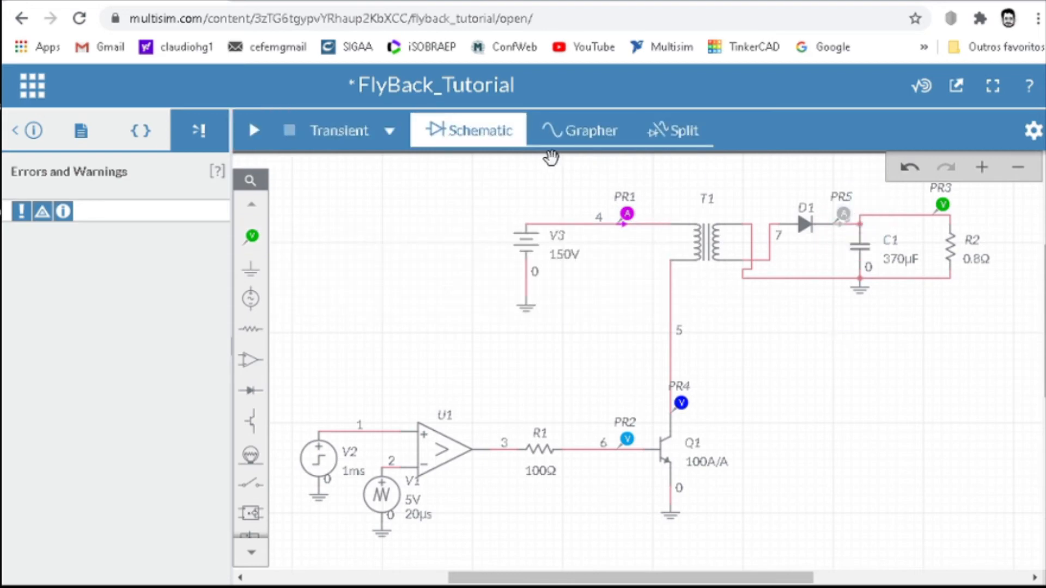
# Step: Run the transient simulation and inspect individual switching cycles near 3 to 3.4 ms, separating the voltage traces from the current traces
pyautogui.click(253, 131)
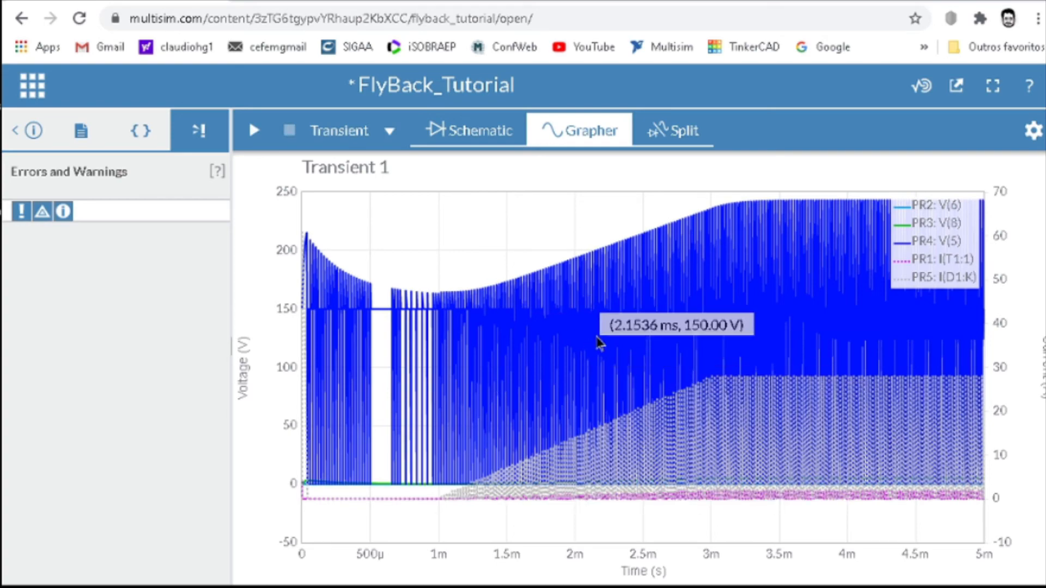
pyautogui.scroll(3, 787, 409)
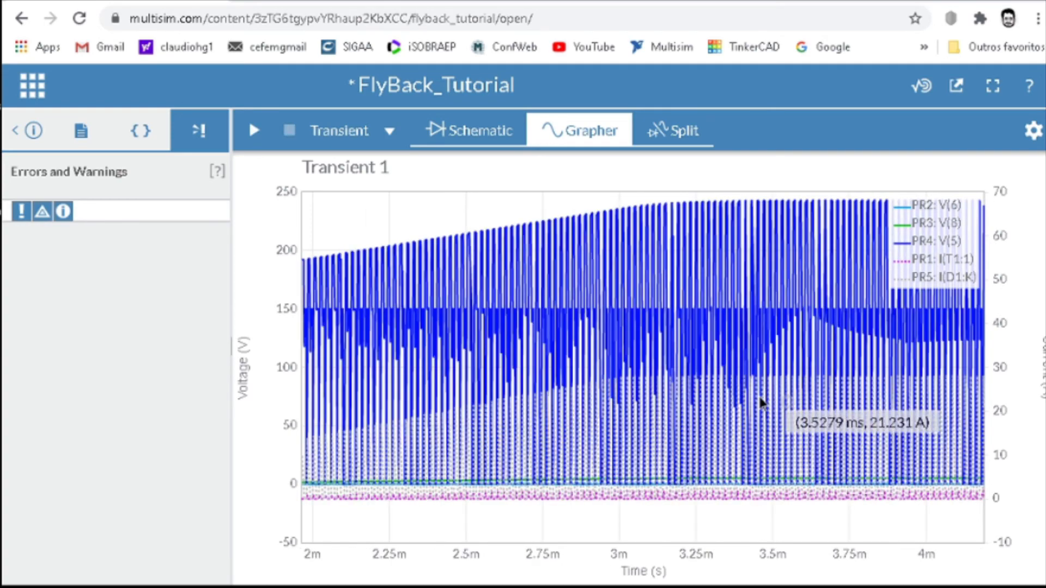
pyautogui.scroll(5, 724, 388)
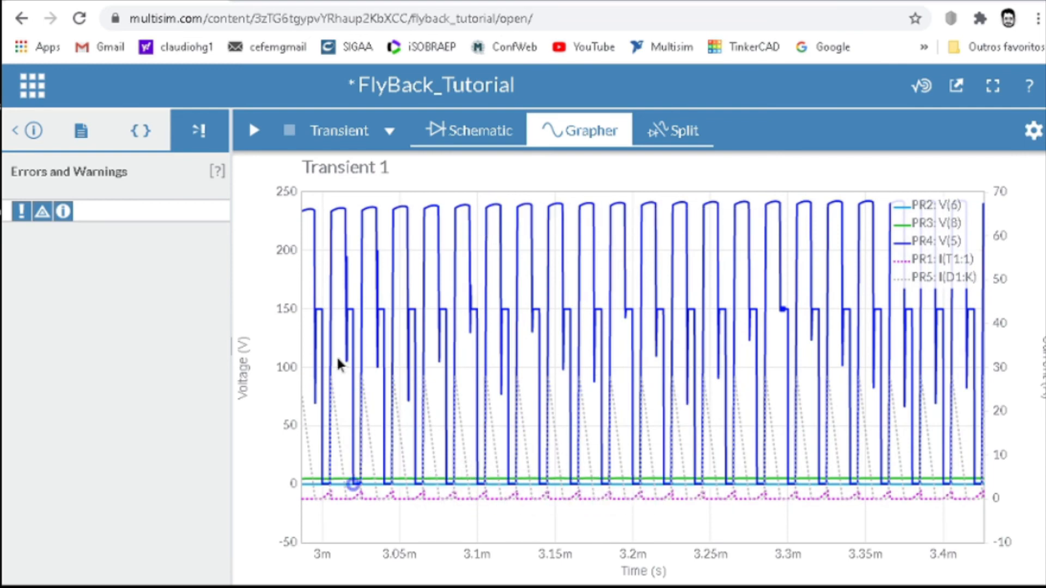
pyautogui.moveTo(282, 409); pyautogui.dragTo(273, 293)
pyautogui.scroll(-2, 273, 288)
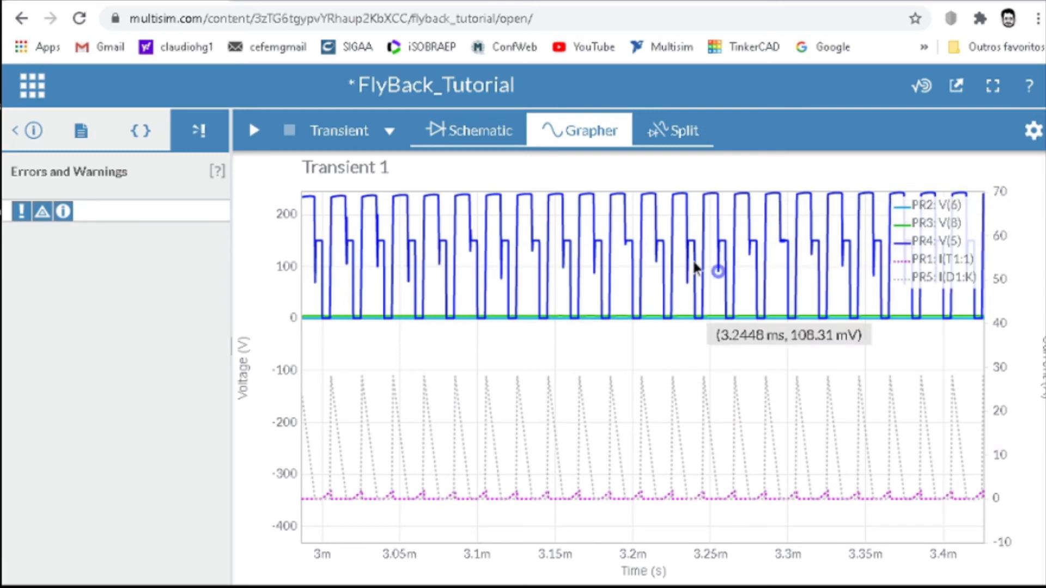
# Step: Examine the collector voltage PR4 over individual switching cycles around 3.2 ms, keeping the voltage traces above the current traces
pyautogui.scroll(2, 648, 252)
pyautogui.scroll(1, 646, 254)
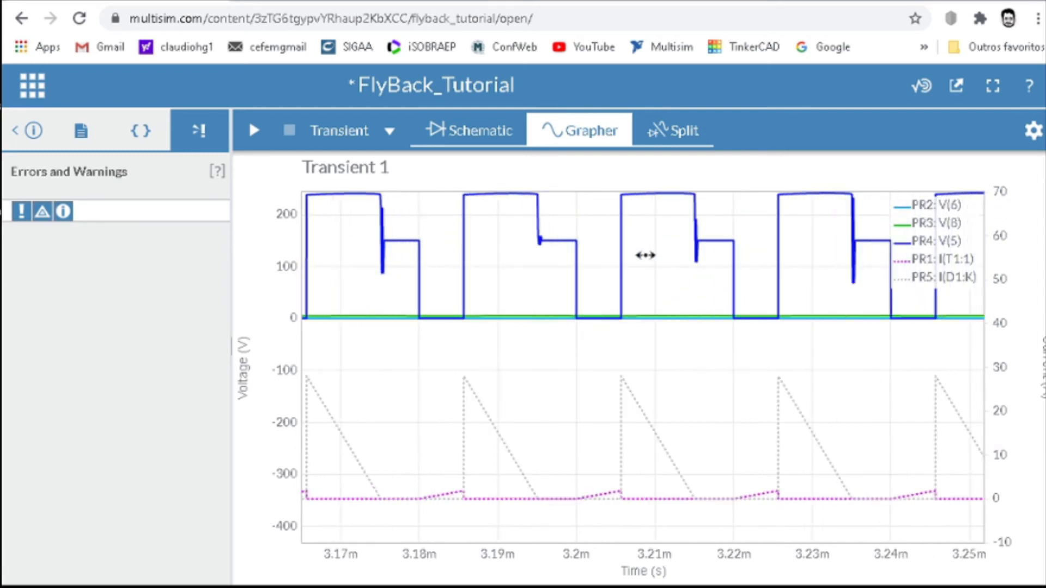
pyautogui.scroll(-1, 643, 255)
pyautogui.moveTo(520, 202)
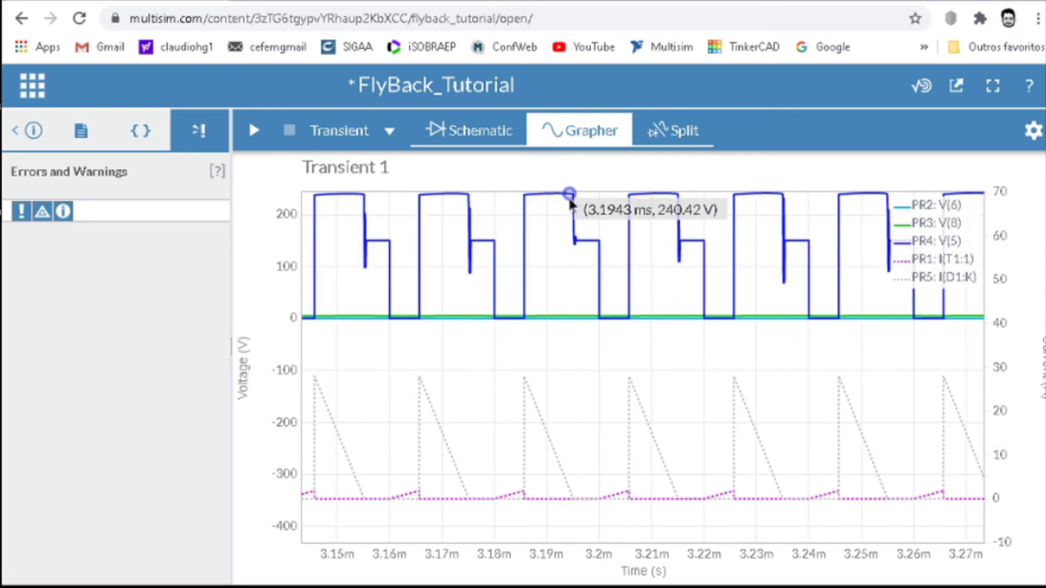
pyautogui.moveTo(288, 268); pyautogui.dragTo(287, 288)
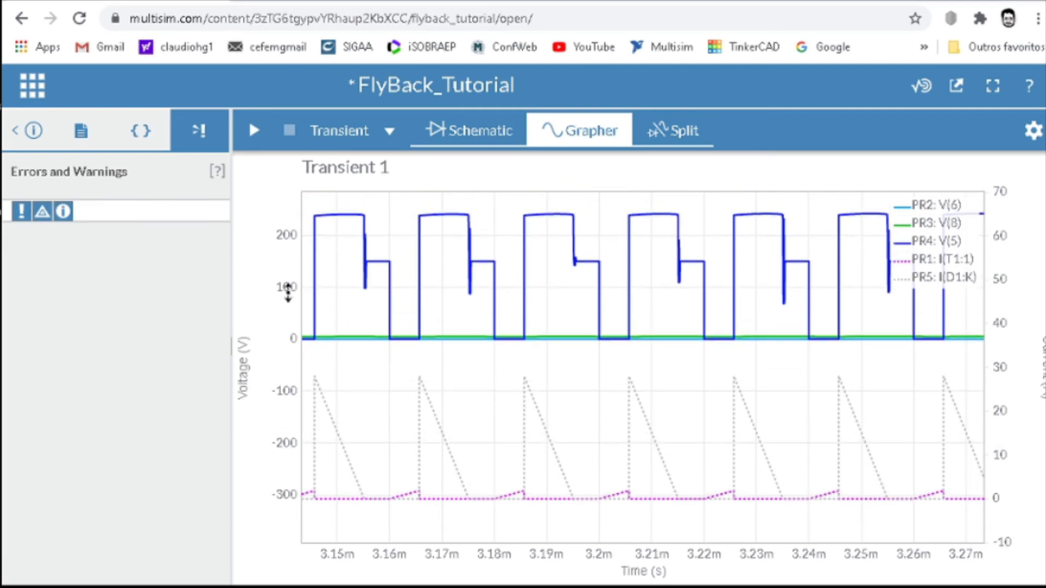
pyautogui.scroll(1, 581, 304)
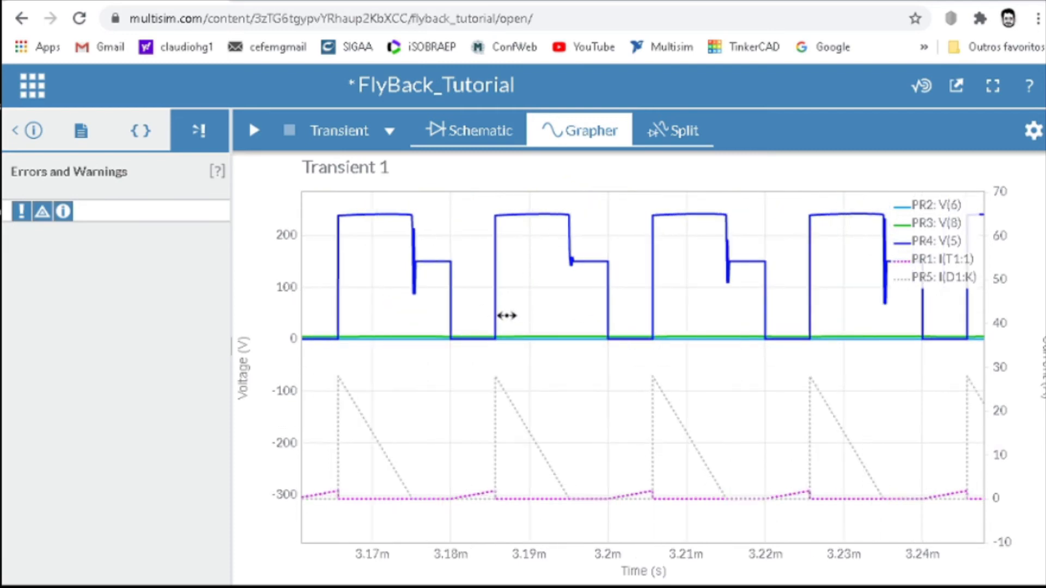
pyautogui.scroll(1, 506, 315)
pyautogui.scroll(3, 283, 318)
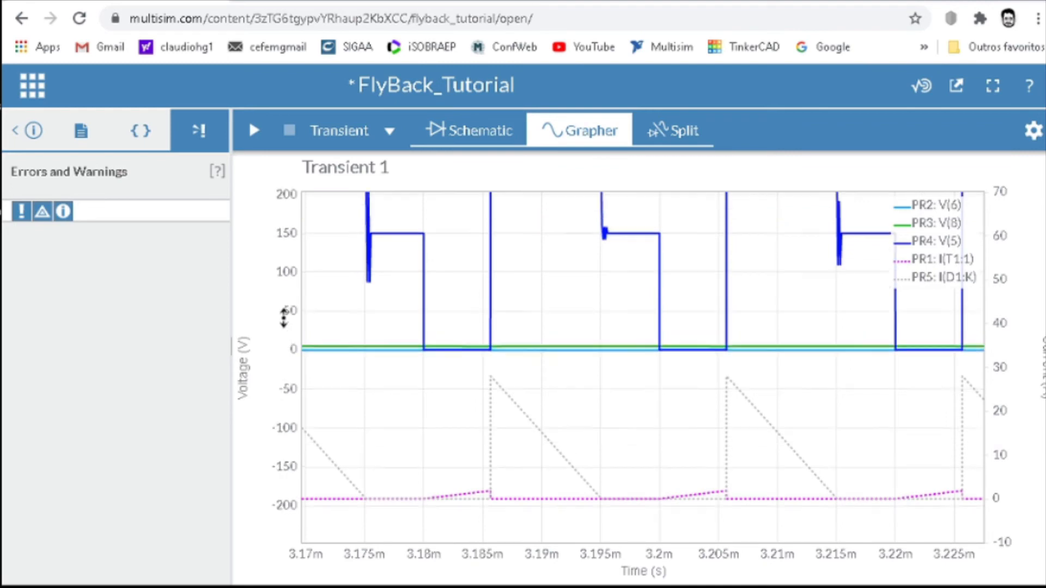
# Step: Magnify the low-voltage range to examine output voltage PR3, base voltage PR2 and Q1's on-state collector voltage between 3.18 and 3.2 ms
pyautogui.moveTo(284, 317); pyautogui.dragTo(283, 492)
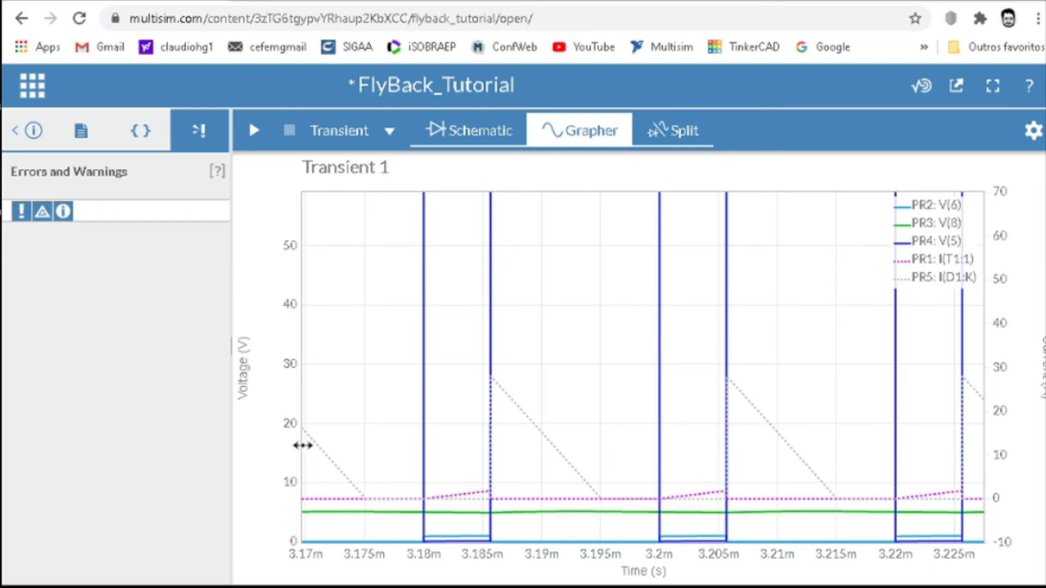
pyautogui.scroll(-2, 271, 424)
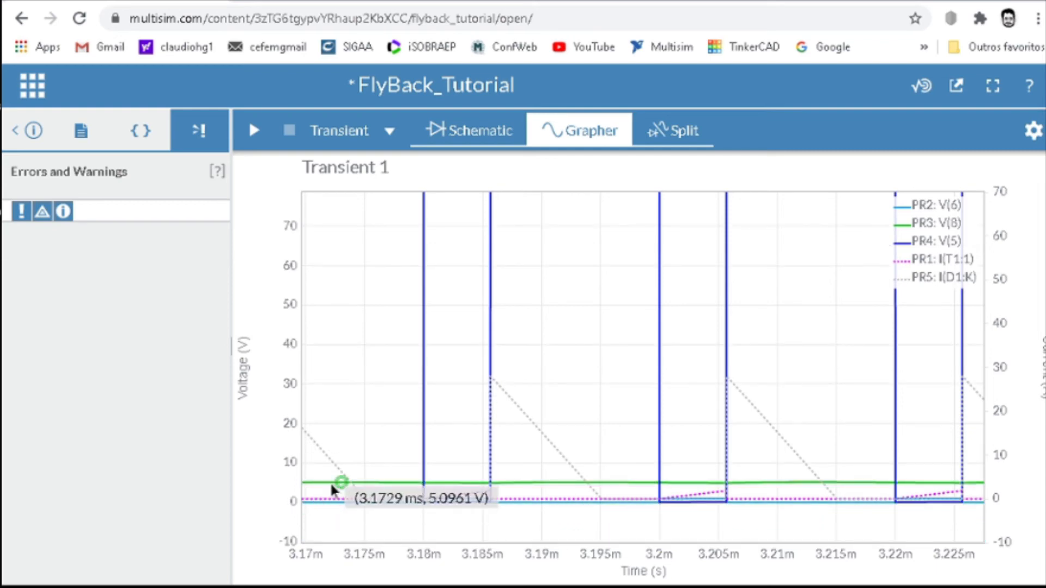
pyautogui.scroll(-2, 353, 482)
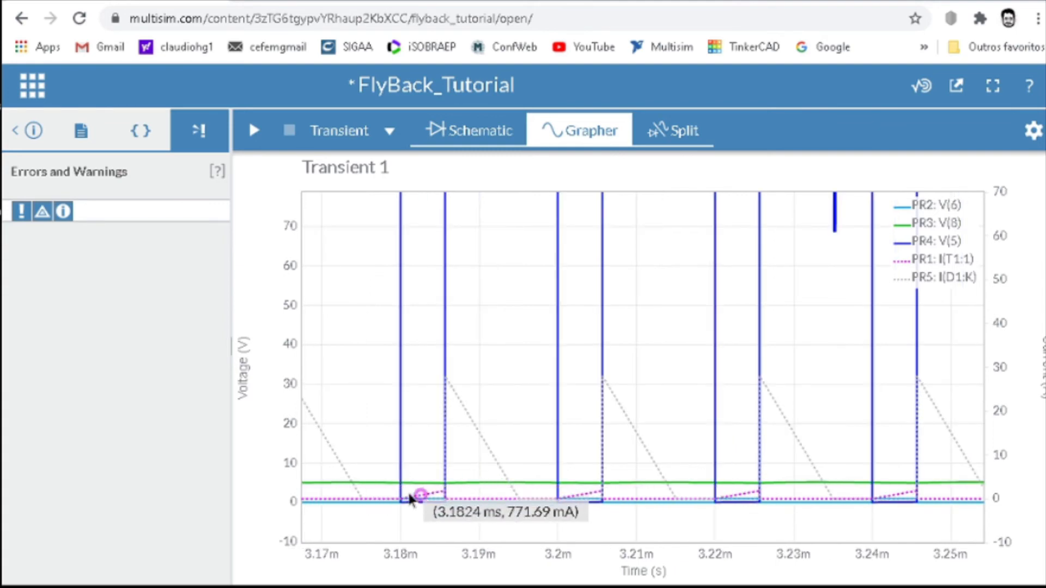
pyautogui.scroll(-2, 346, 396)
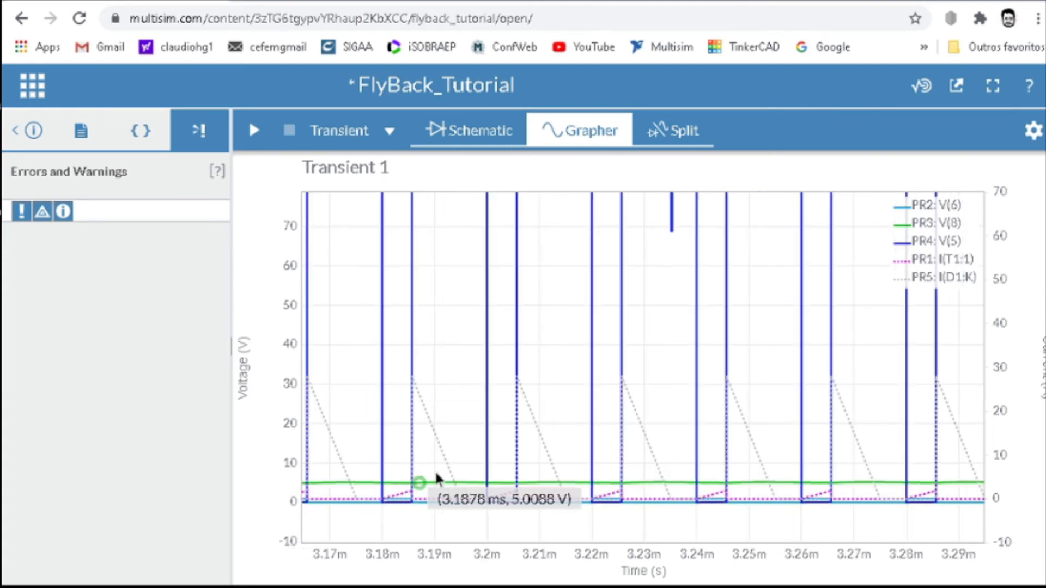
pyautogui.scroll(-2, 270, 419)
pyautogui.scroll(8, 381, 474)
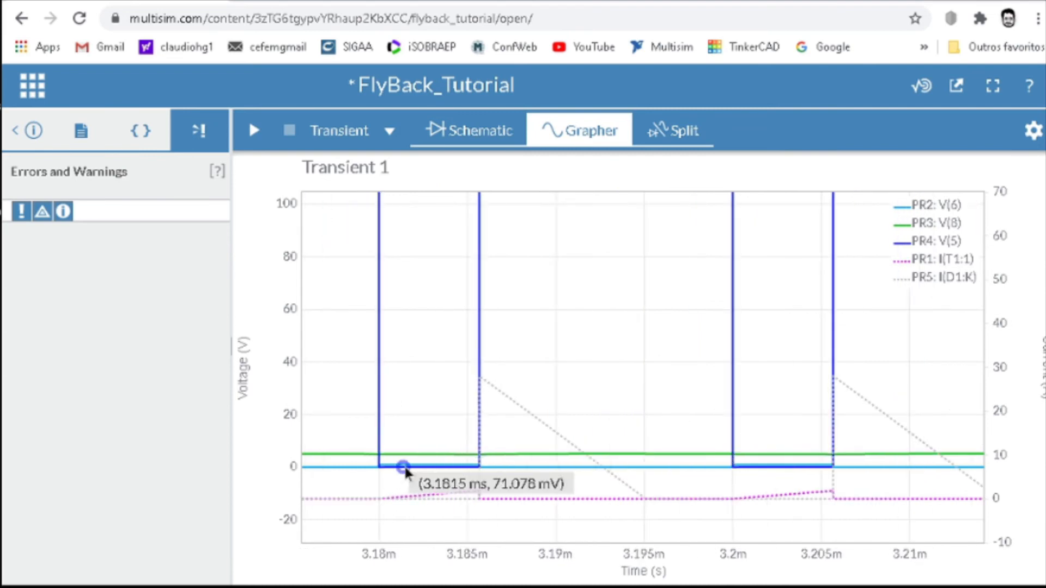
pyautogui.scroll(4, 279, 433)
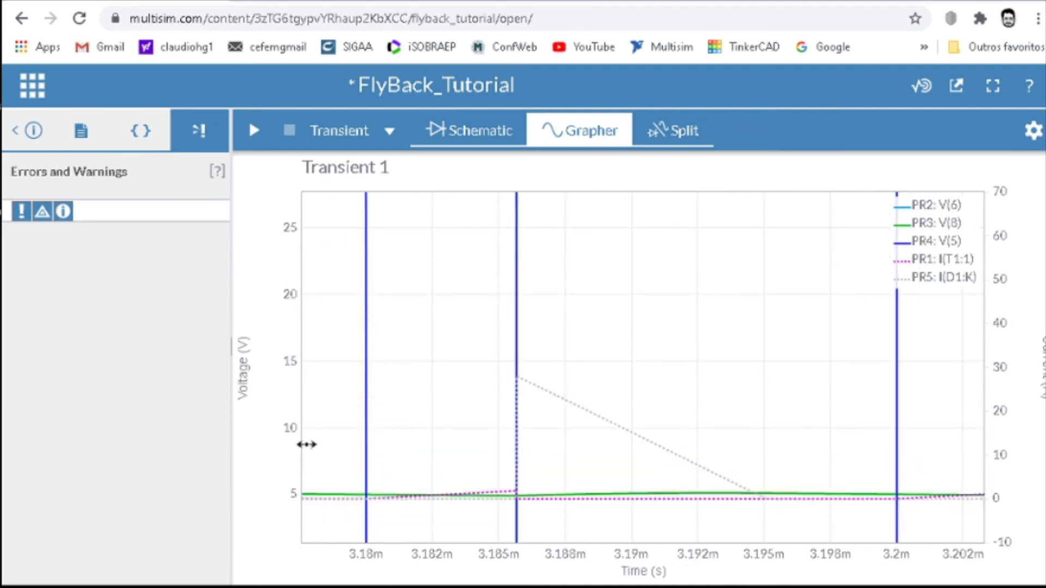
pyautogui.moveTo(287, 444); pyautogui.dragTo(286, 328)
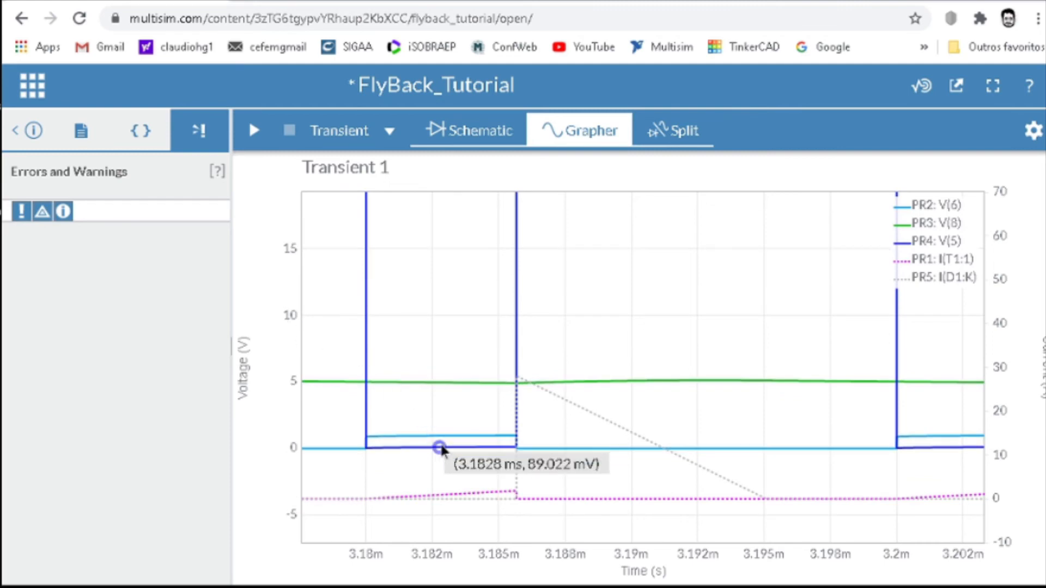
pyautogui.moveTo(475, 438)
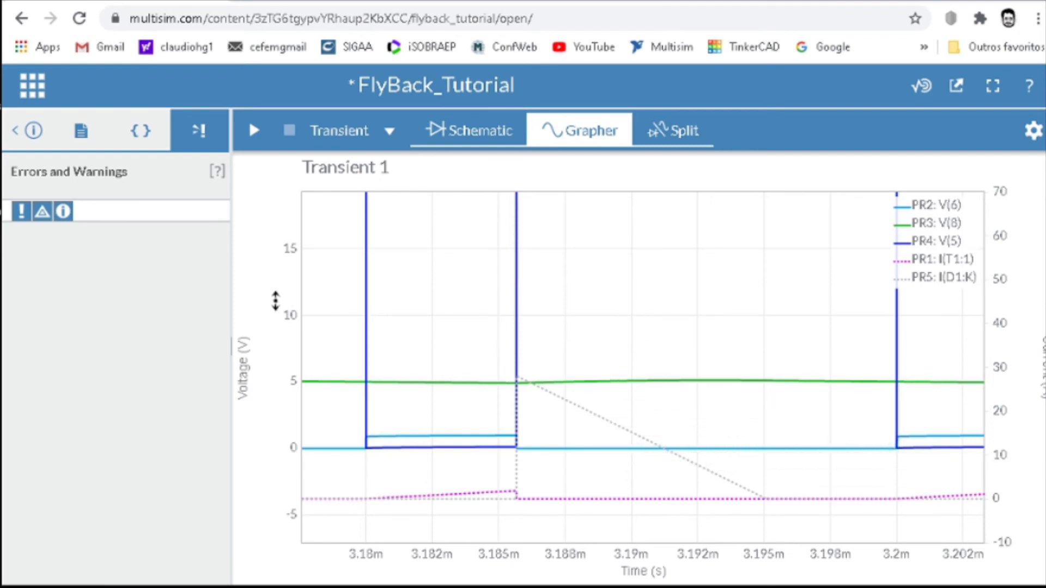
# Step: Widen the voltage range to examine the full collector voltage swing of PR4 over the switching cycle from 3.18 to 3.2 ms
pyautogui.scroll(-5, 276, 300)
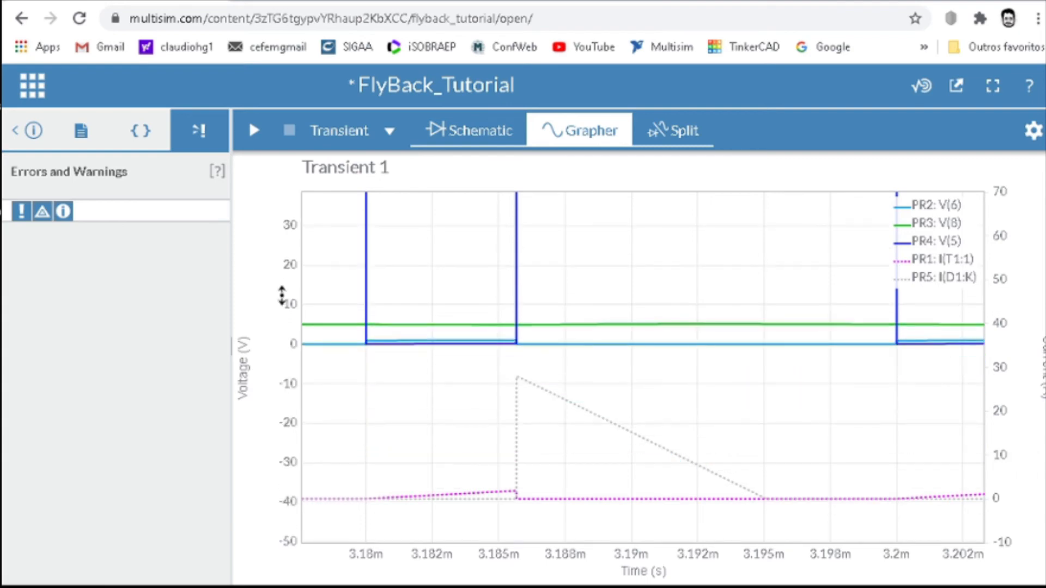
pyautogui.scroll(-4, 284, 318)
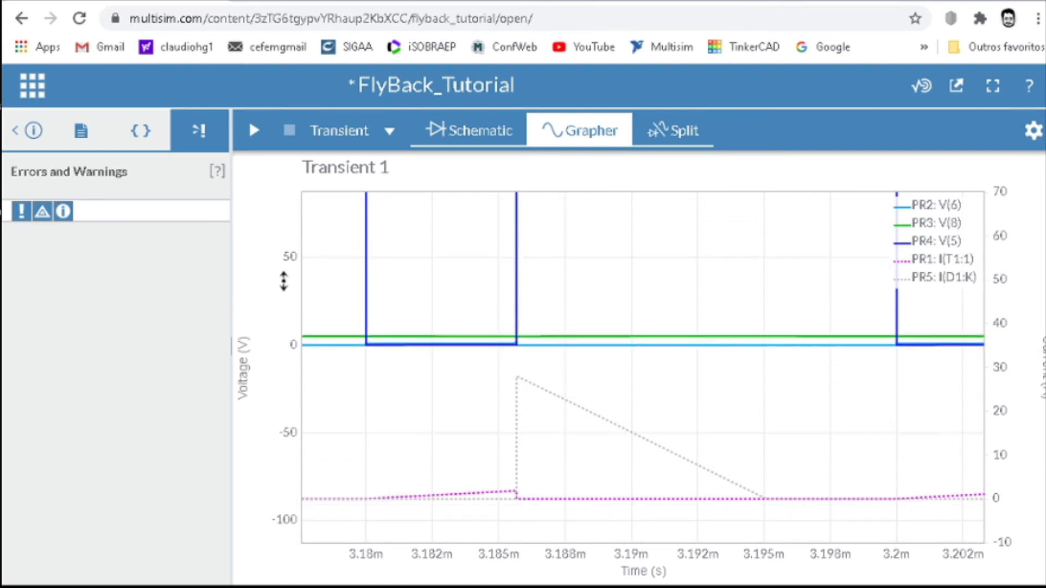
pyautogui.scroll(-5, 284, 347)
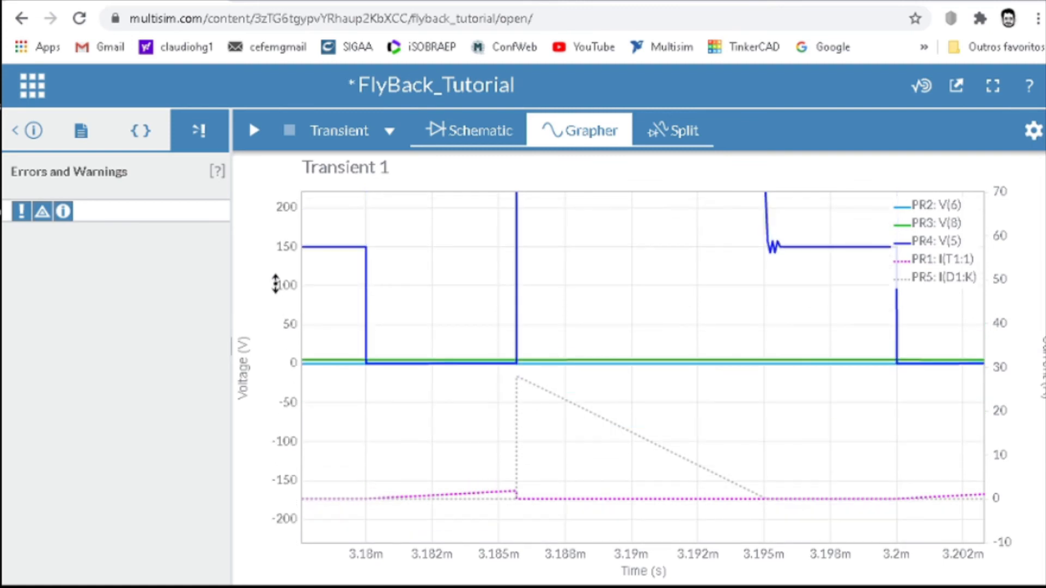
pyautogui.moveTo(276, 284); pyautogui.dragTo(271, 333)
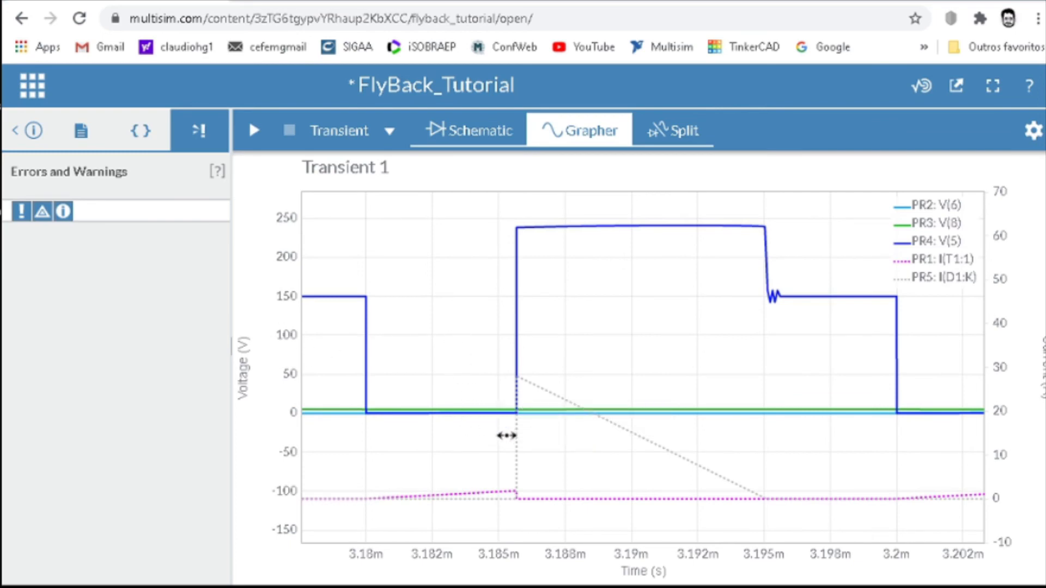
pyautogui.scroll(5, 288, 480)
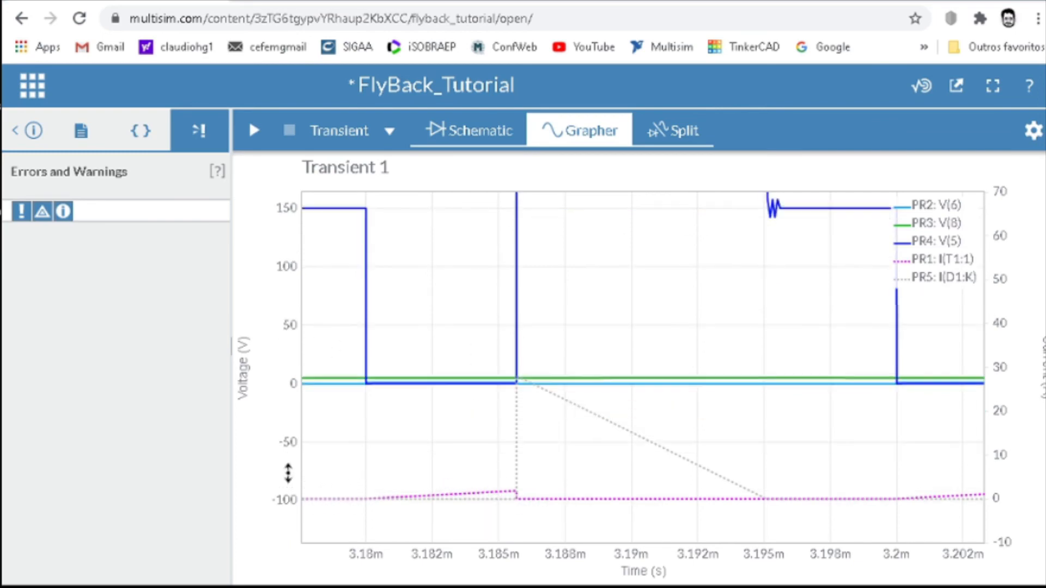
# Step: Enlarge the current scale to compare the full winding current ramps of PR1 and PR5 within one switching cycle
pyautogui.scroll(-3, 288, 474)
pyautogui.scroll(8, 1004, 481)
pyautogui.moveTo(1007, 480); pyautogui.dragTo(1007, 446)
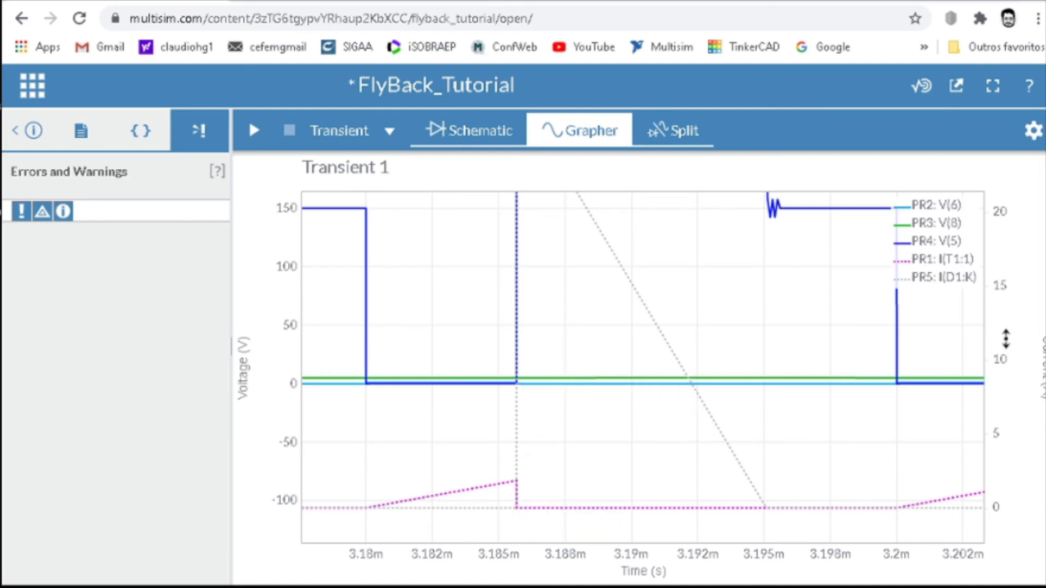
pyautogui.scroll(-2, 1006, 340)
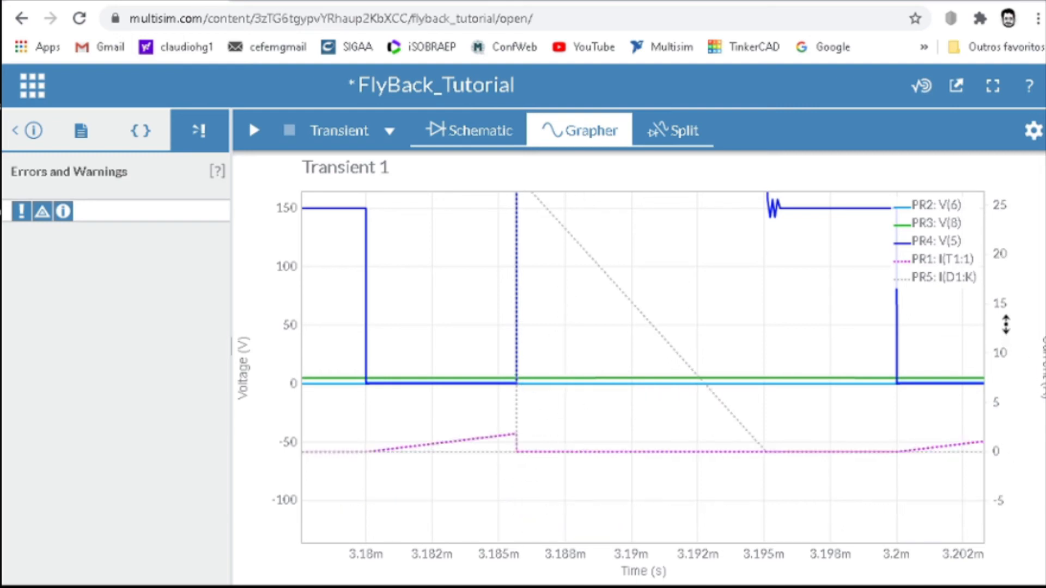
pyautogui.moveTo(1006, 325); pyautogui.dragTo(981, 362)
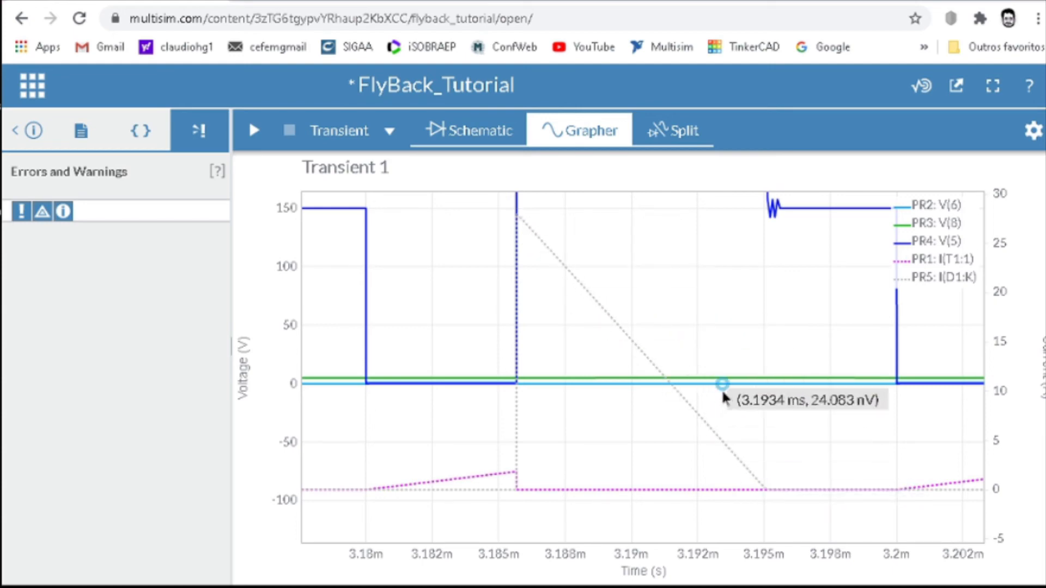
pyautogui.moveTo(1000, 243); pyautogui.dragTo(1001, 255)
pyautogui.scroll(2, 1000, 255)
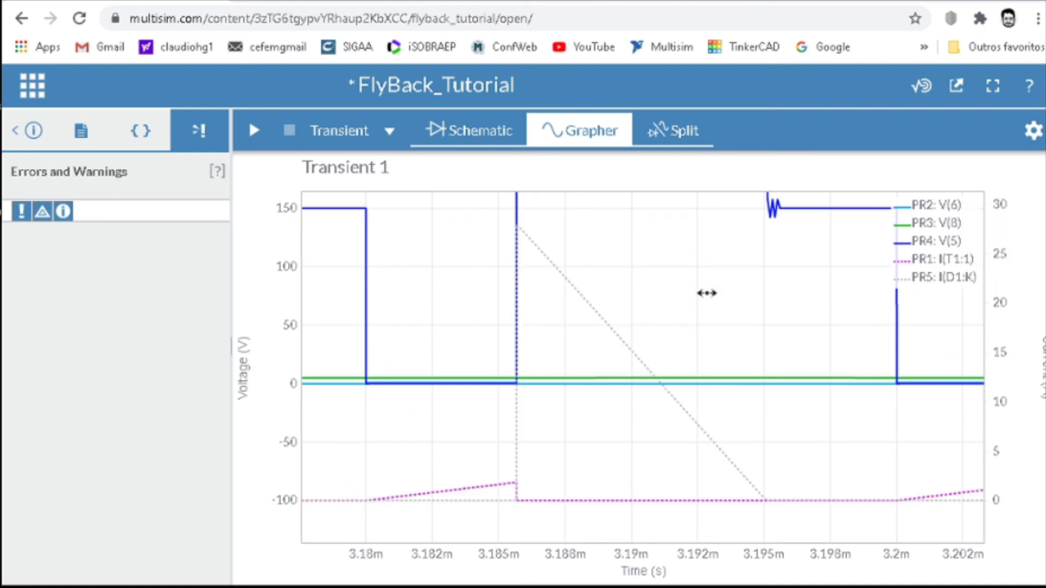
# Step: Align the voltage and current zero levels and view nearly two switching cycles starting at 3.18 ms
pyautogui.moveTo(278, 270); pyautogui.dragTo(282, 373)
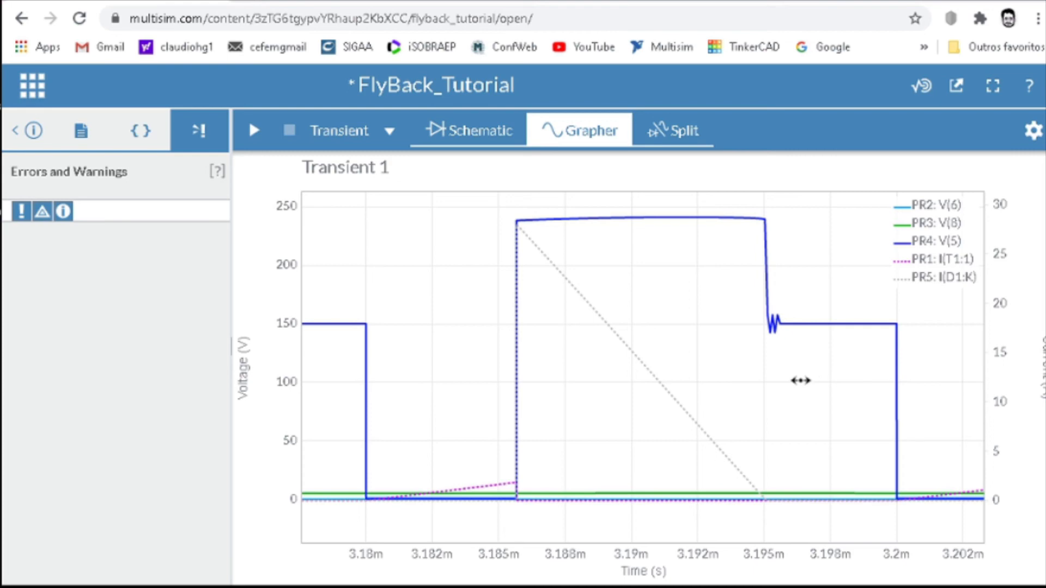
pyautogui.scroll(-2, 800, 380)
pyautogui.moveTo(910, 374); pyautogui.dragTo(706, 368)
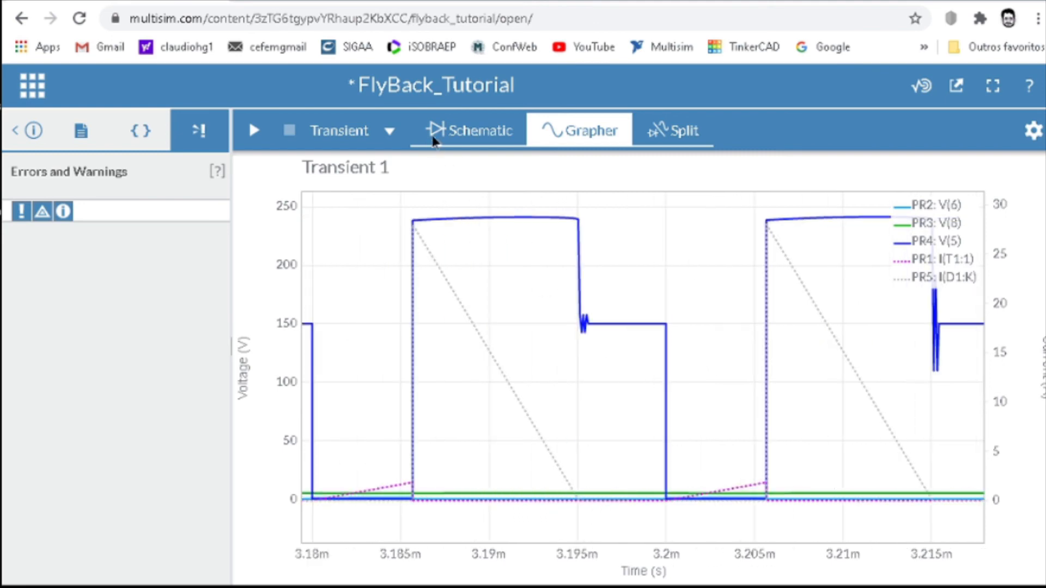
# Step: Set the period of triangular voltage source V1 to 10µ s and rerun the transient simulation
pyautogui.click(478, 132)
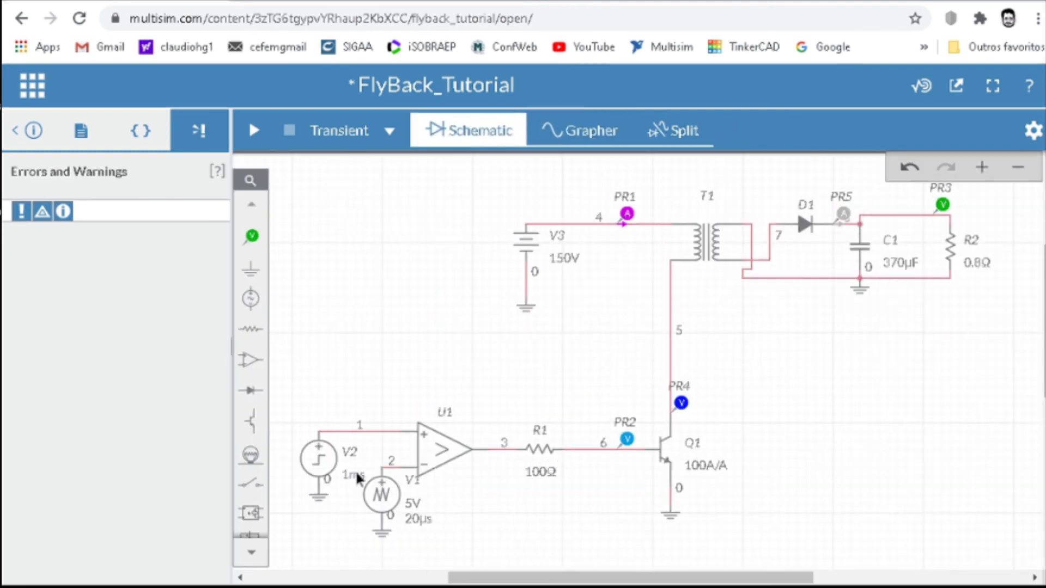
pyautogui.click(376, 496)
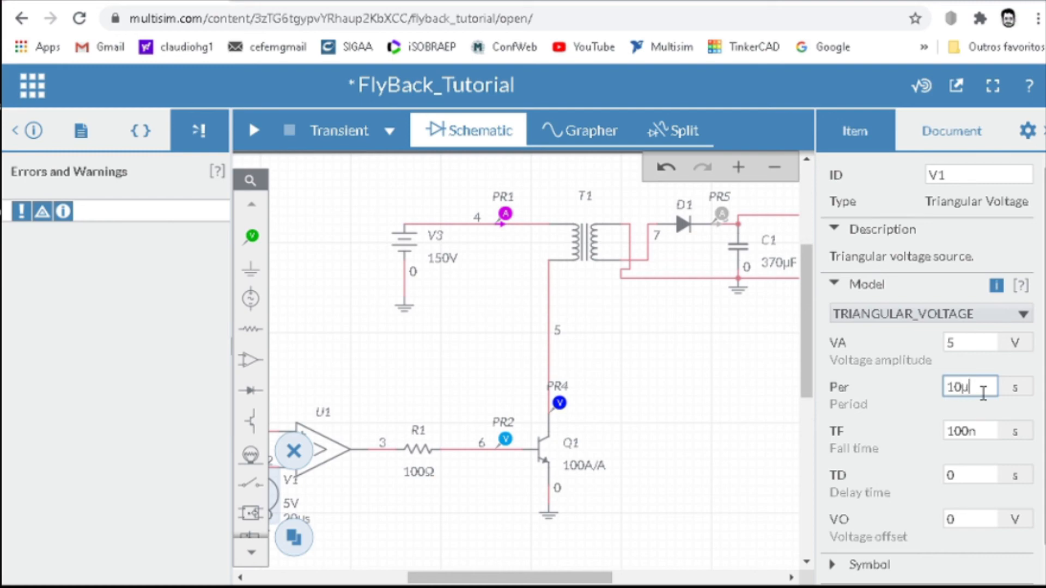
pyautogui.click(253, 130)
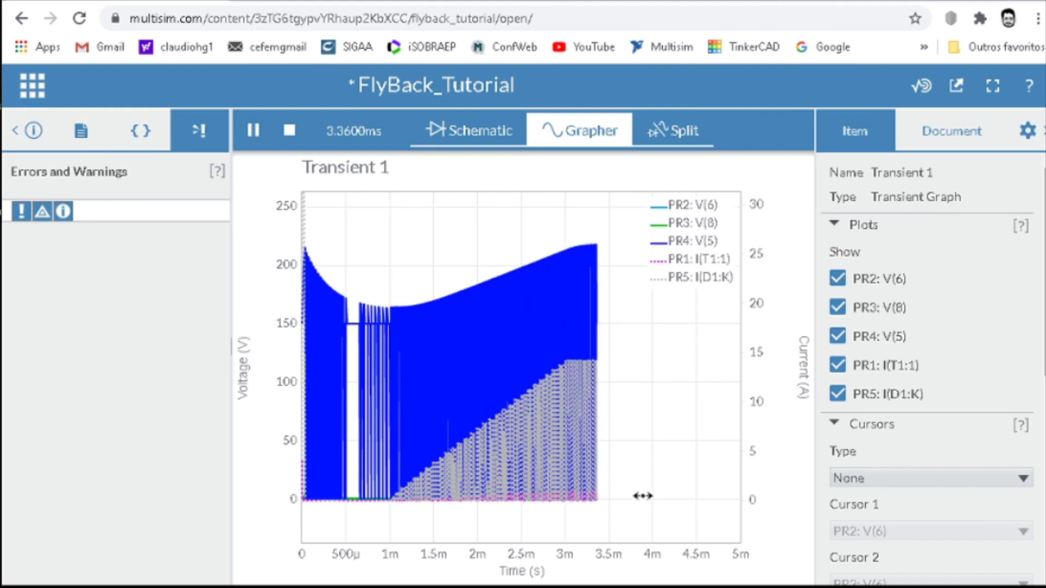
# Step: Examine the output voltage PR3 over the switching cycles near 4.3 to 4.47 ms, and return to the schematic
pyautogui.scroll(3, 697, 463)
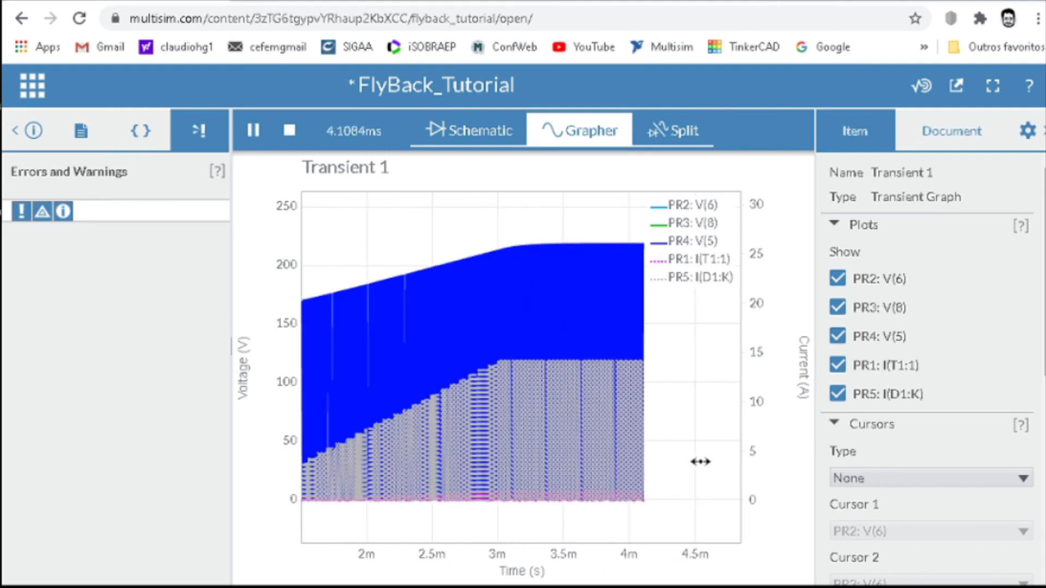
pyautogui.scroll(5, 696, 460)
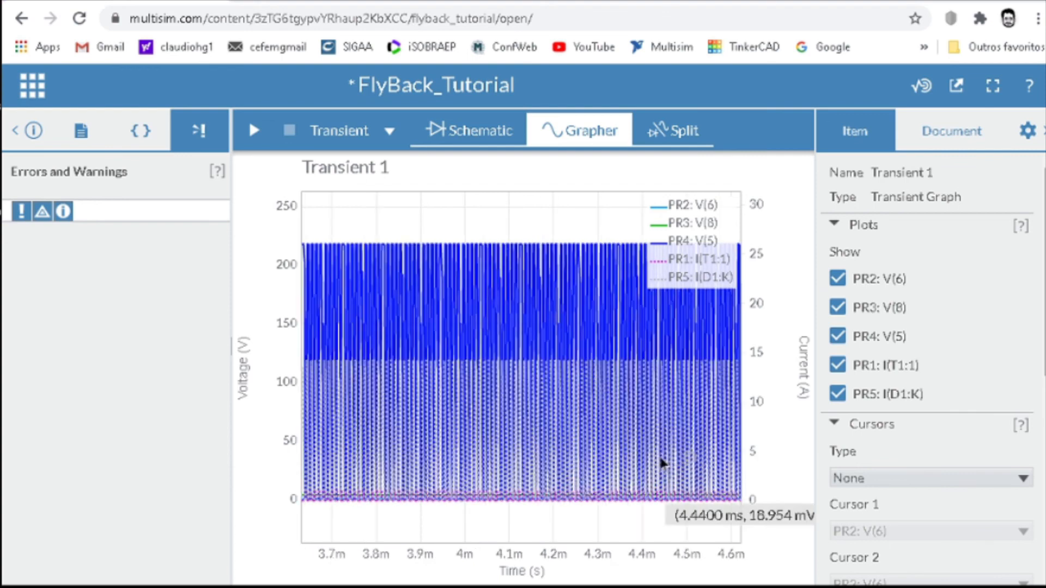
pyautogui.scroll(4, 638, 457)
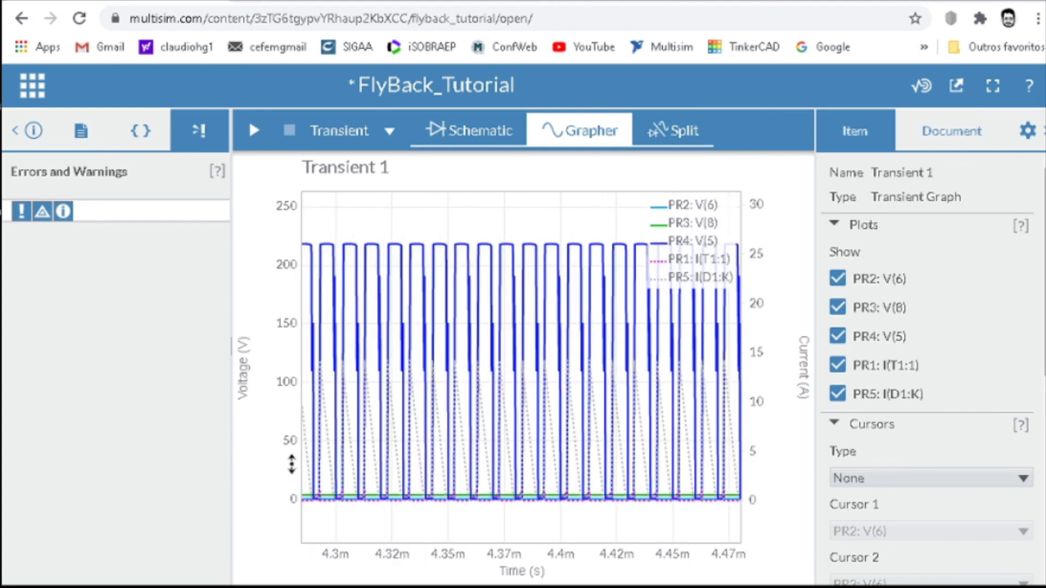
pyautogui.scroll(4, 288, 464)
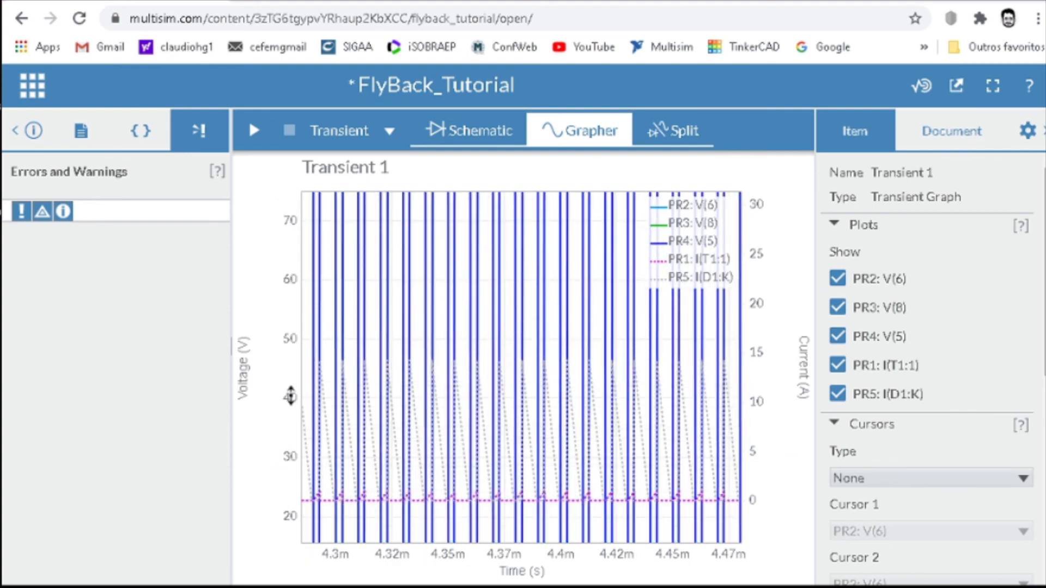
pyautogui.scroll(2, 280, 348)
pyautogui.scroll(2, 280, 347)
pyautogui.scroll(5, 276, 485)
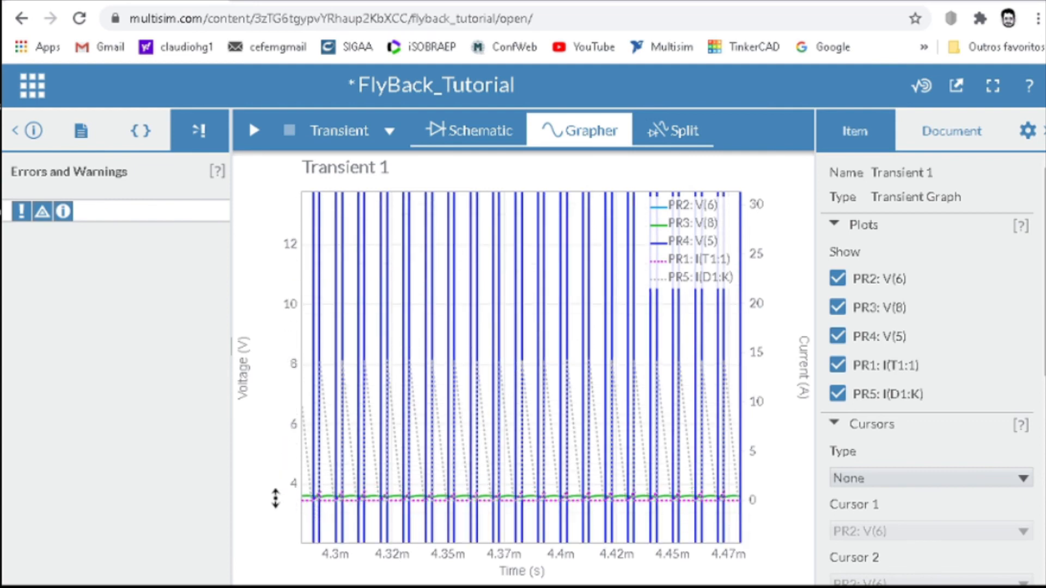
pyautogui.moveTo(277, 490); pyautogui.dragTo(279, 420)
pyautogui.moveTo(321, 415)
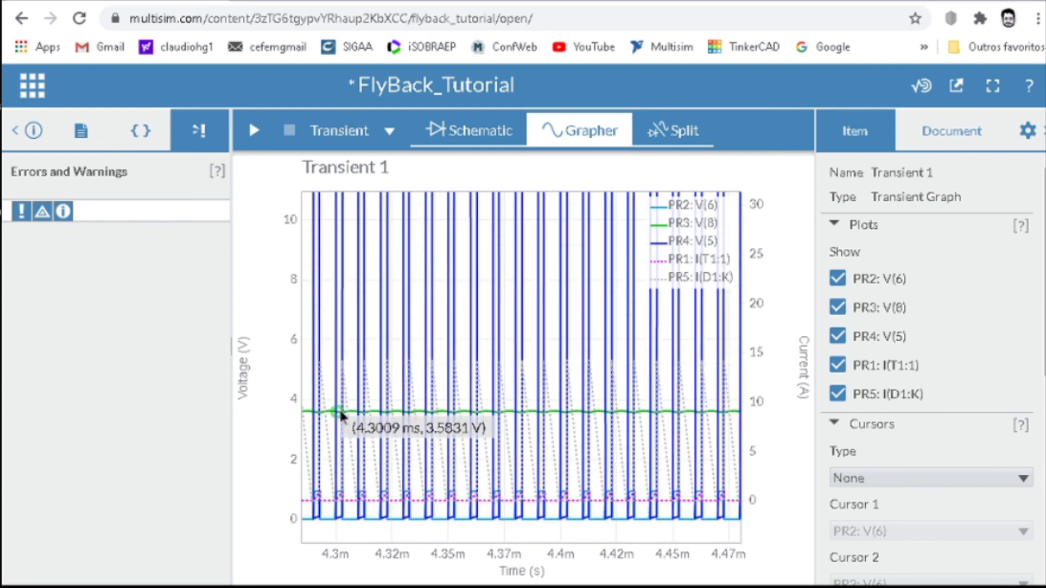
pyautogui.scroll(-2, 277, 332)
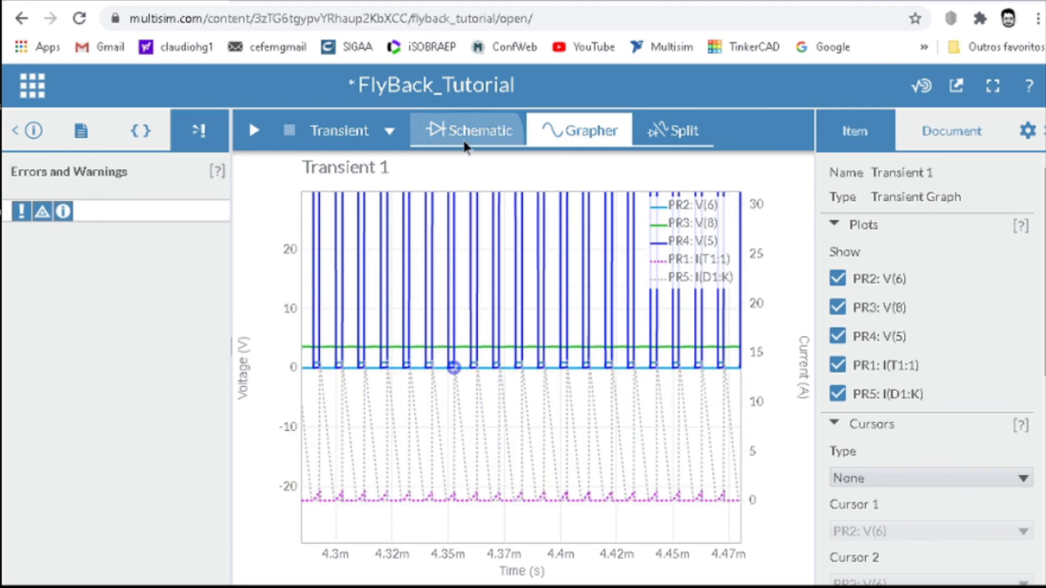
pyautogui.click(468, 143)
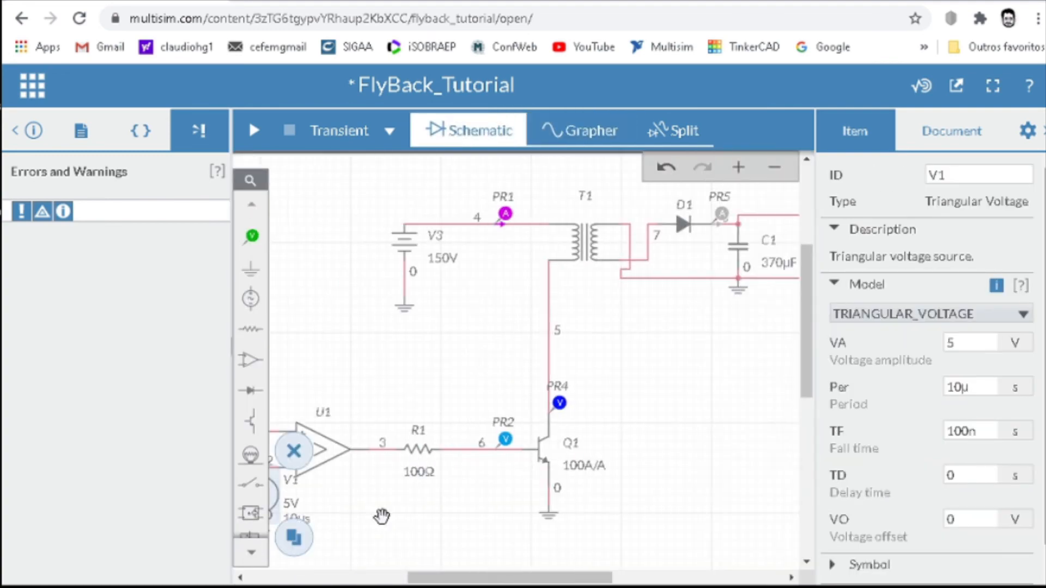
# Step: Set the period of triangular voltage source V1 to 40µ s and rerun the transient simulation
pyautogui.moveTo(443, 580); pyautogui.dragTo(395, 579)
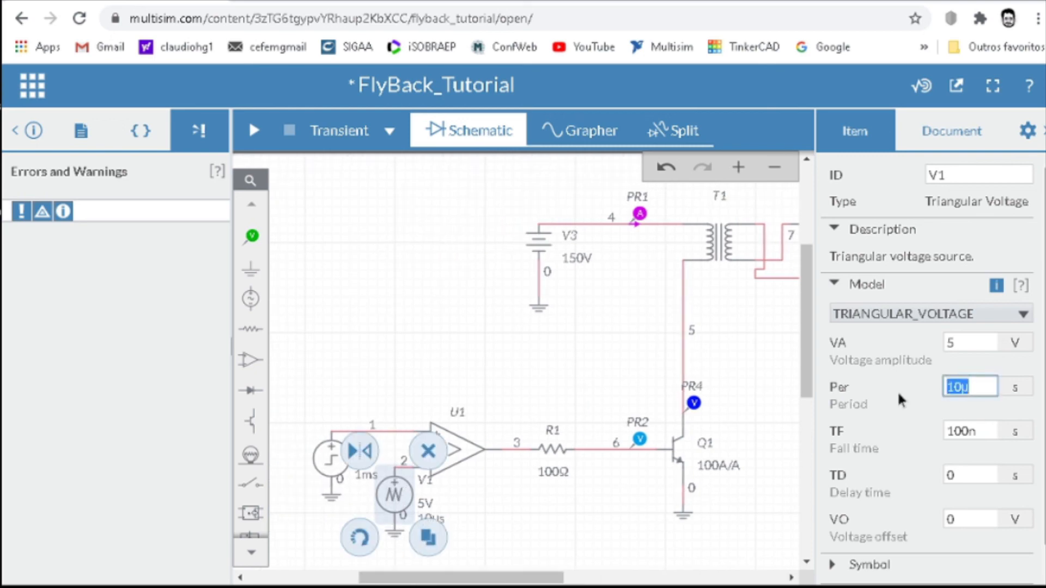
pyautogui.write('40u')
pyautogui.click(254, 135)
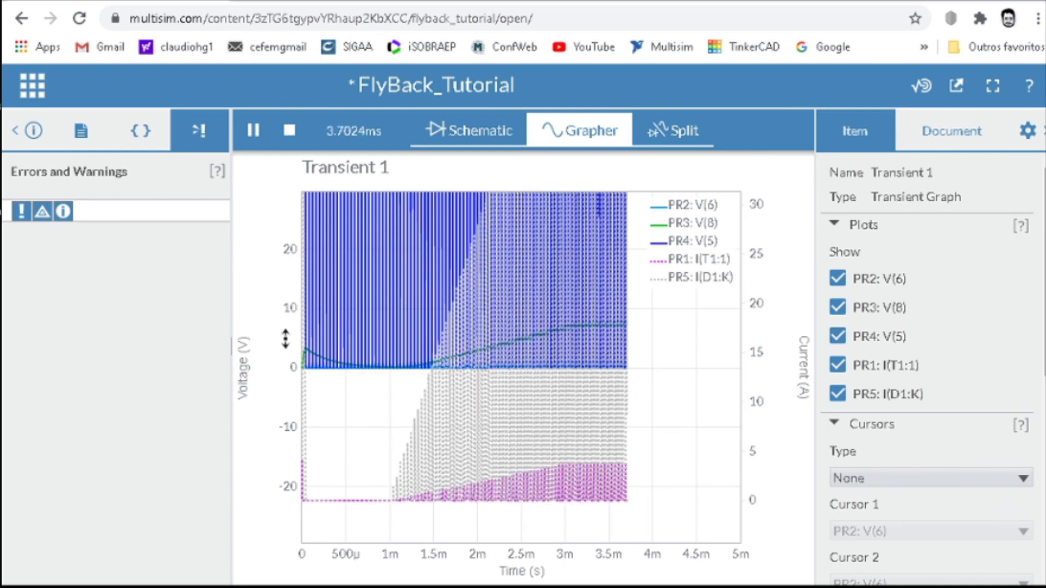
# Step: Rescale the voltage axis, examine the output voltage PR3 over the cycles from about 3.8 to 4.2 ms, and return to the schematic
pyautogui.moveTo(276, 373); pyautogui.dragTo(273, 444)
pyautogui.moveTo(273, 449); pyautogui.dragTo(272, 447)
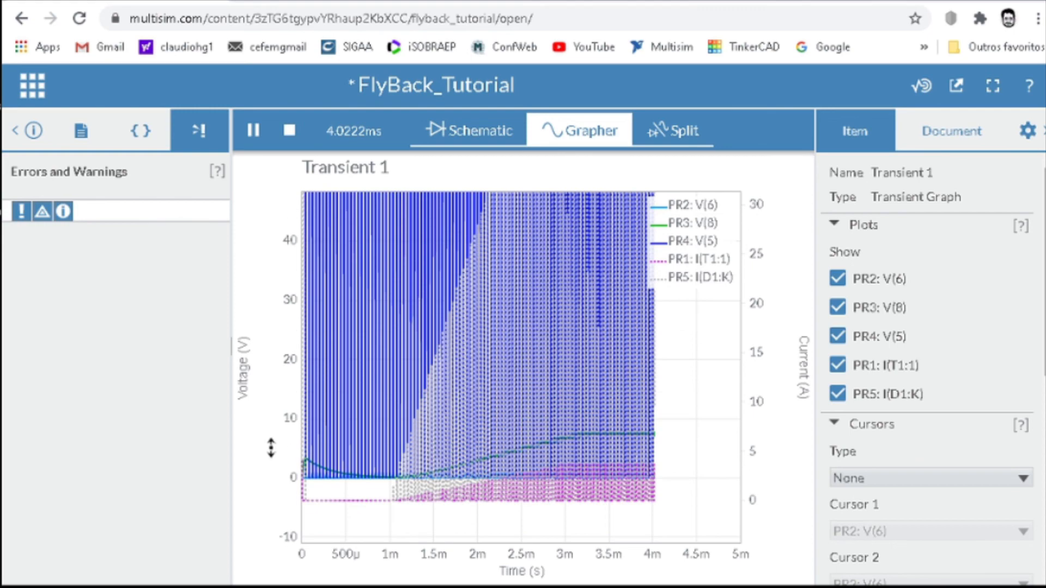
pyautogui.scroll(2, 271, 448)
pyautogui.moveTo(642, 425)
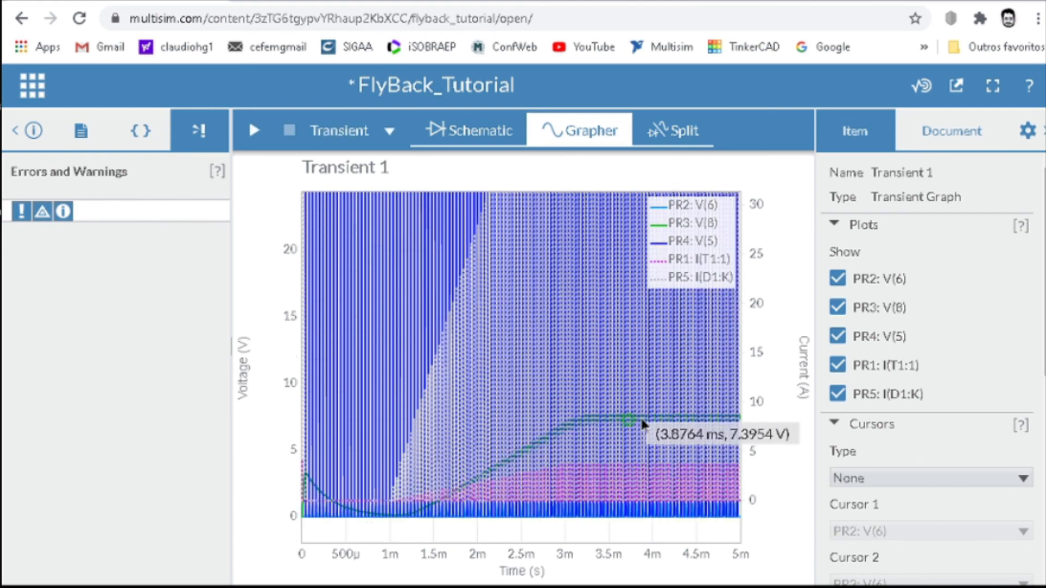
pyautogui.scroll(6, 667, 430)
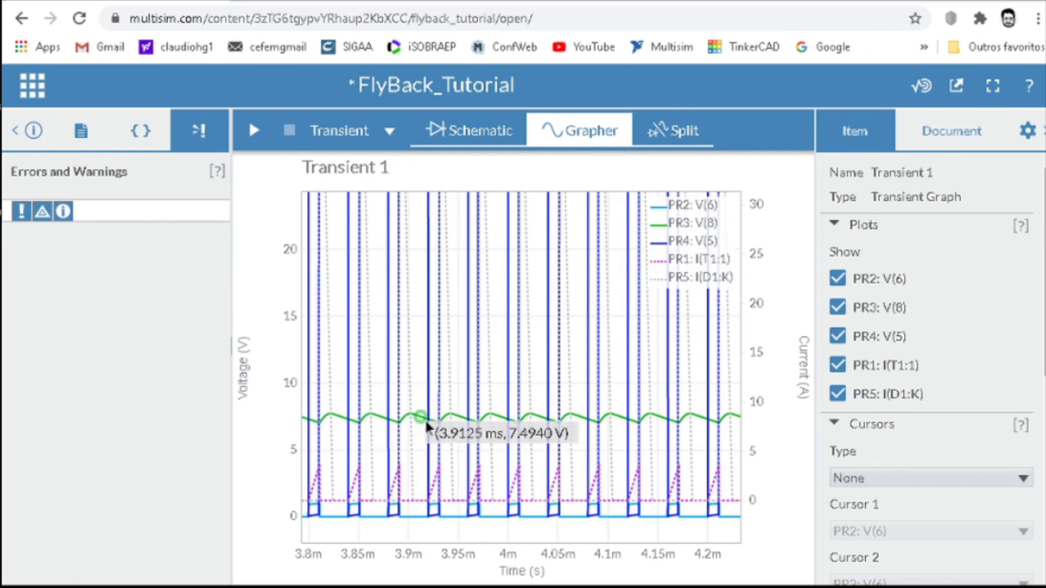
pyautogui.click(469, 131)
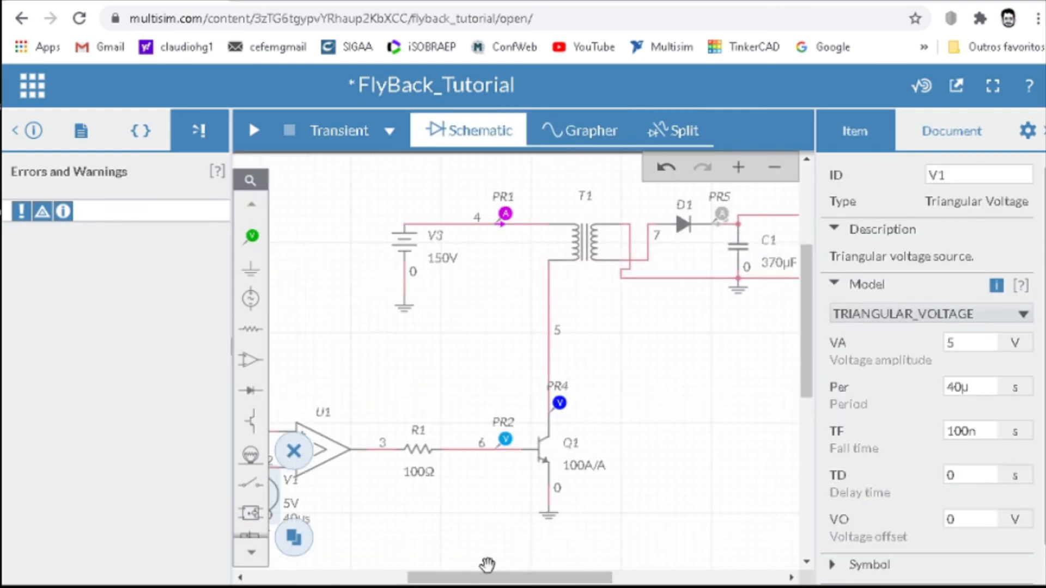
# Step: Set the final level VP of step voltage source V2 to 2.8 V
pyautogui.moveTo(496, 578); pyautogui.dragTo(462, 578)
pyautogui.click(408, 527)
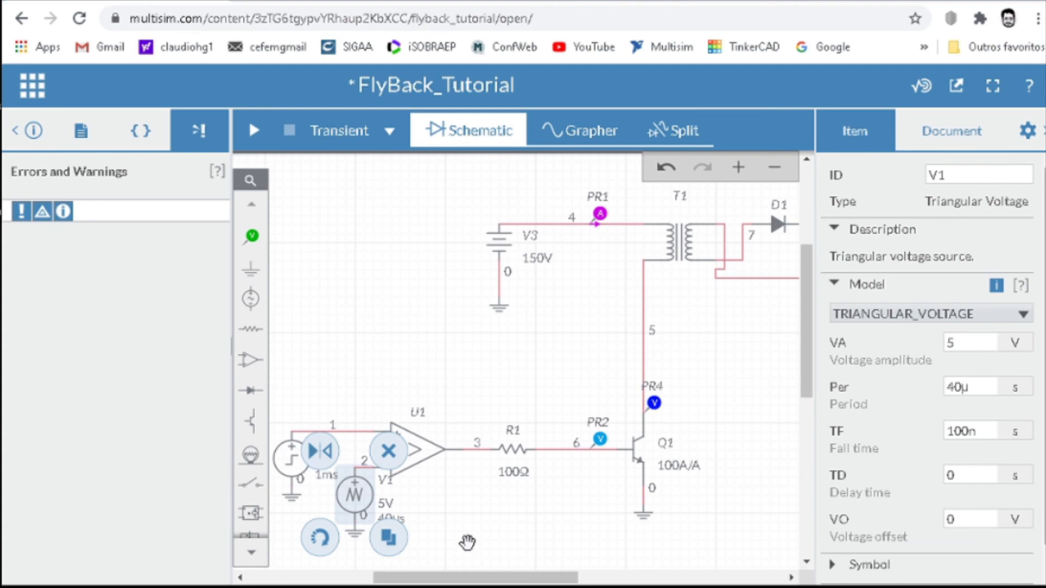
pyautogui.moveTo(541, 577); pyautogui.dragTo(581, 578)
pyautogui.click(320, 480)
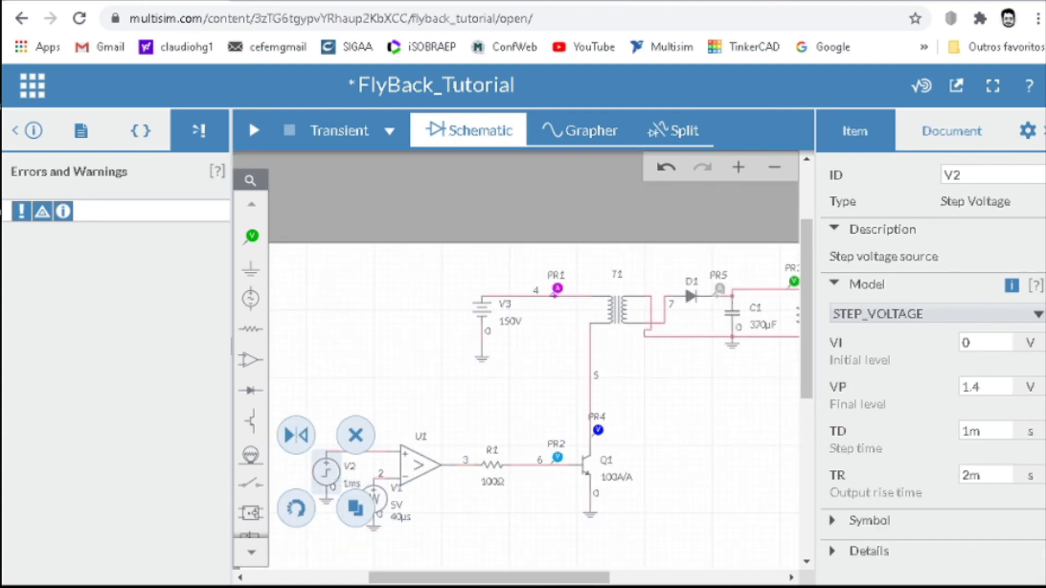
pyautogui.click(983, 388)
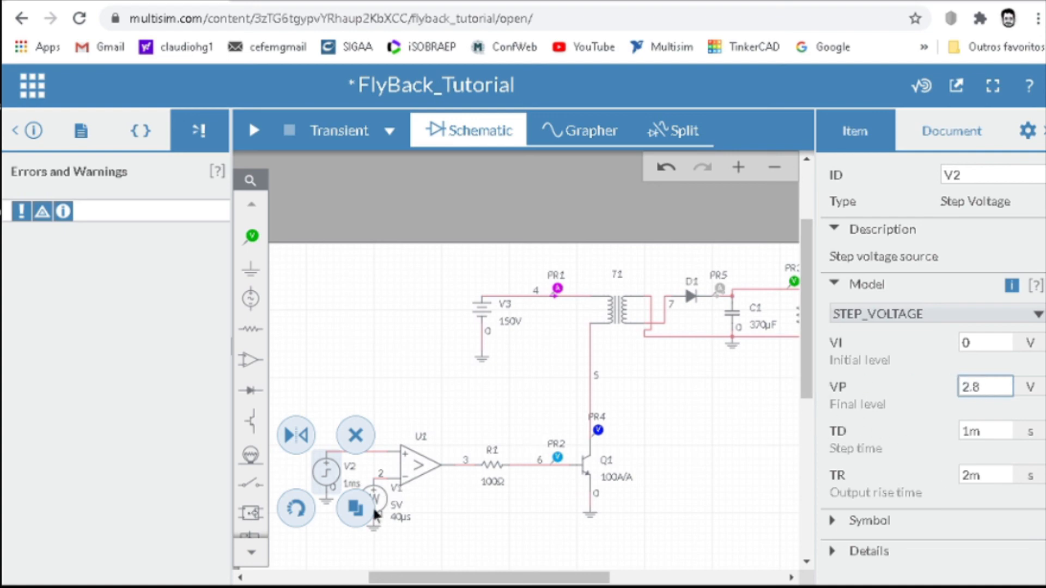
# Step: Set the period of triangular voltage source V1 to 20µ s and run the transient simulation again
pyautogui.click(378, 493)
pyautogui.click(965, 387)
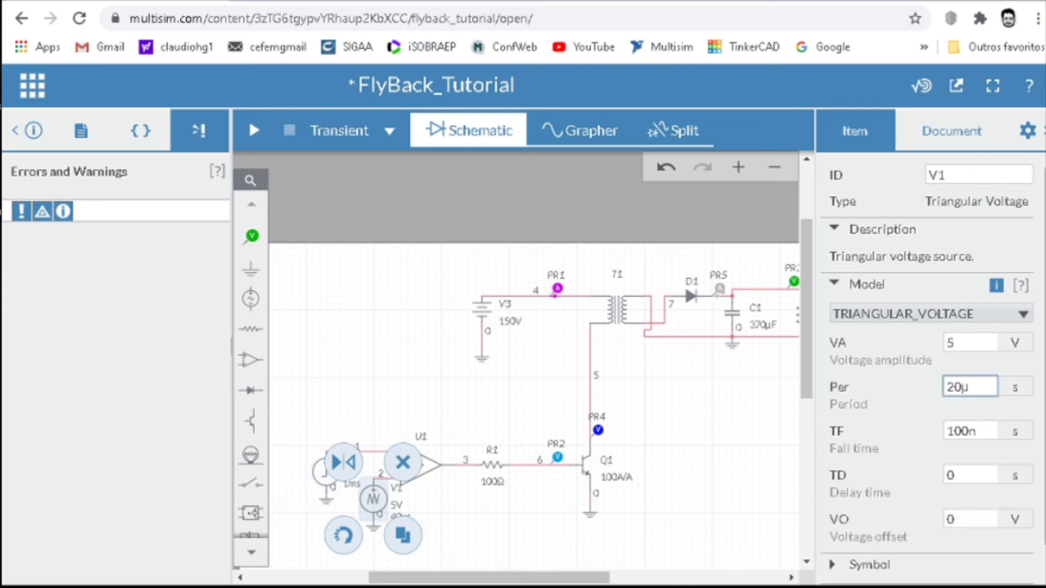
pyautogui.click(753, 452)
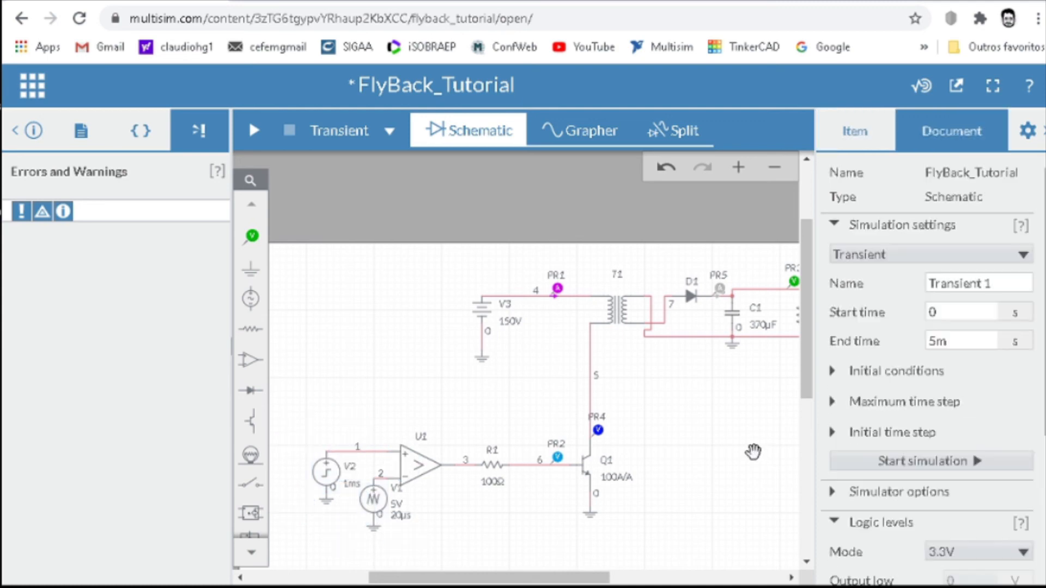
pyautogui.click(253, 131)
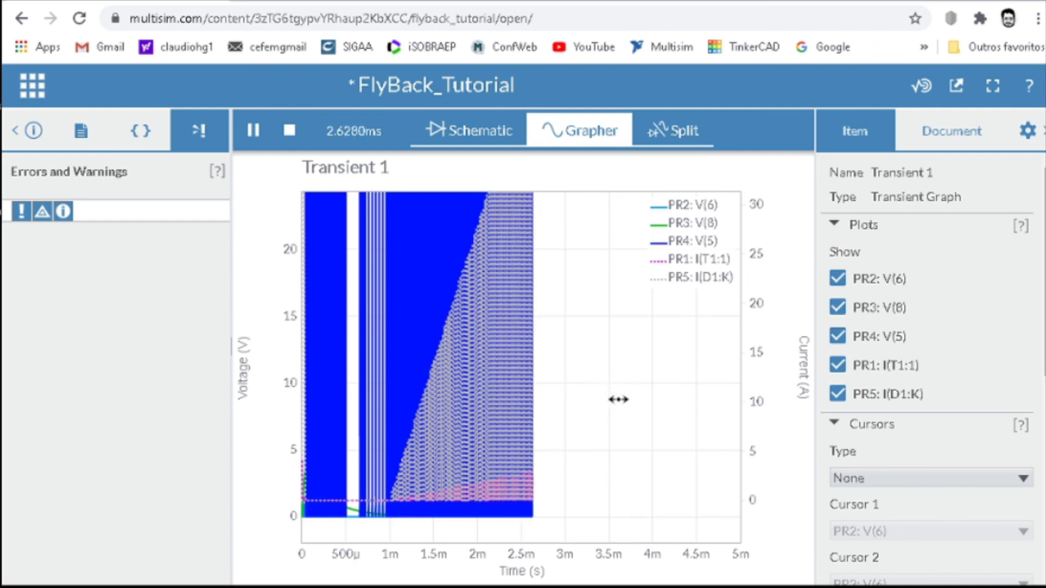
# Step: Examine the output voltage PR3 in the transient graph, comparing its settling after 2.8 ms with the cycles near 3.9 ms
pyautogui.scroll(3, 641, 404)
pyautogui.scroll(2, 654, 410)
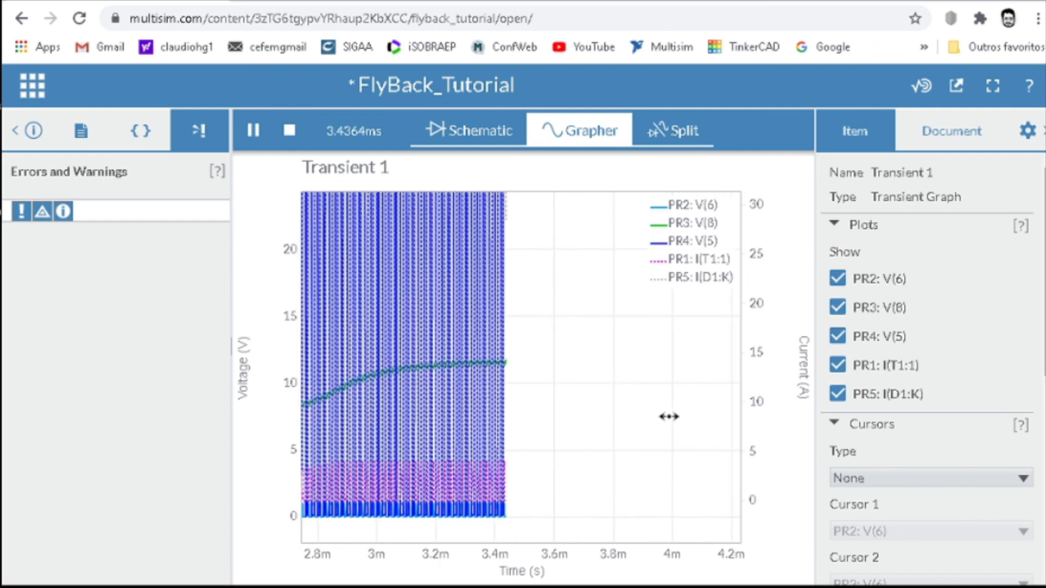
pyautogui.moveTo(672, 365)
pyautogui.scroll(5, 705, 366)
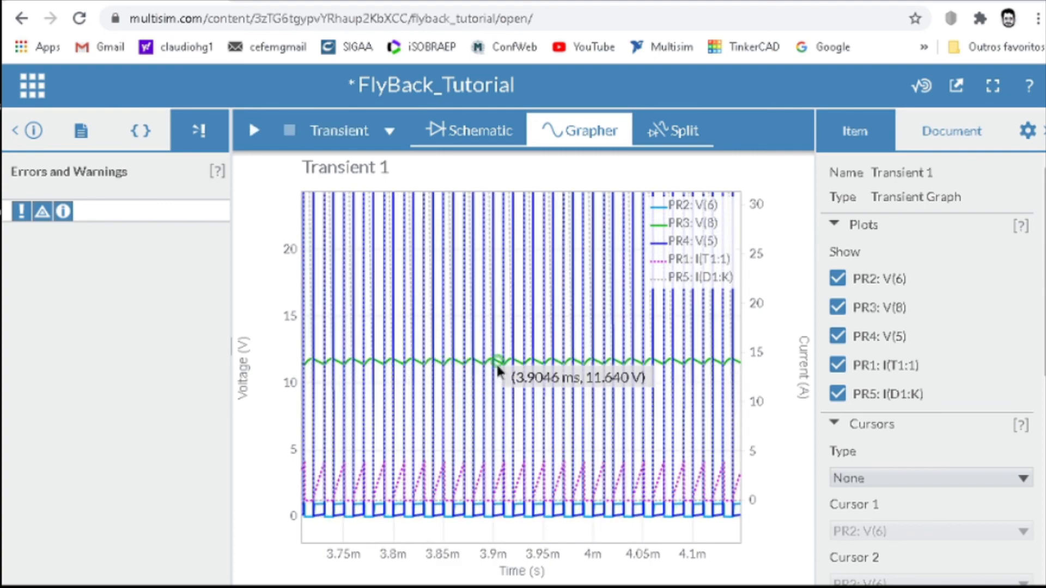
pyautogui.scroll(-4, 502, 362)
pyautogui.scroll(-4, 509, 362)
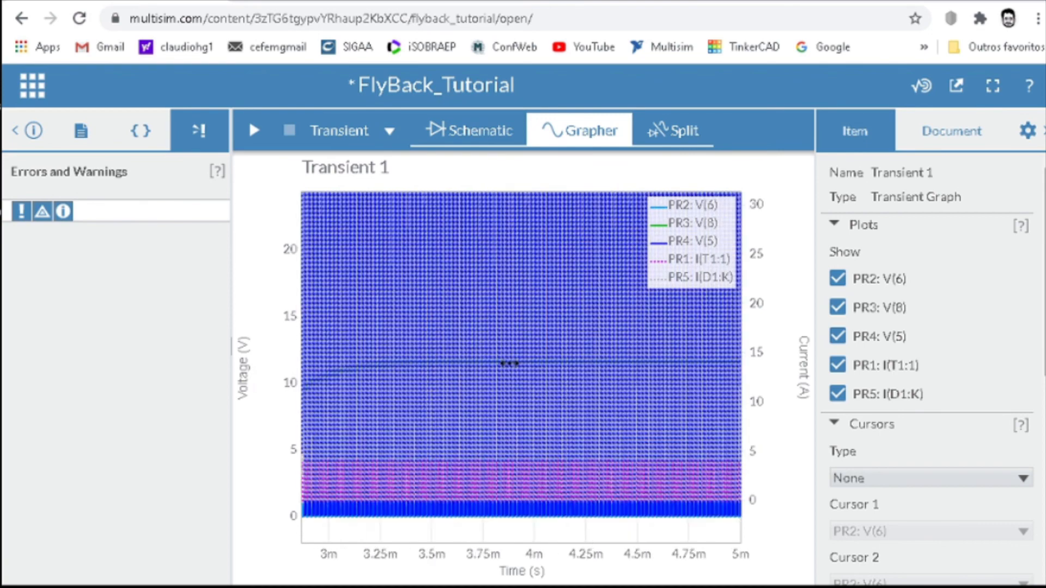
pyautogui.click(487, 136)
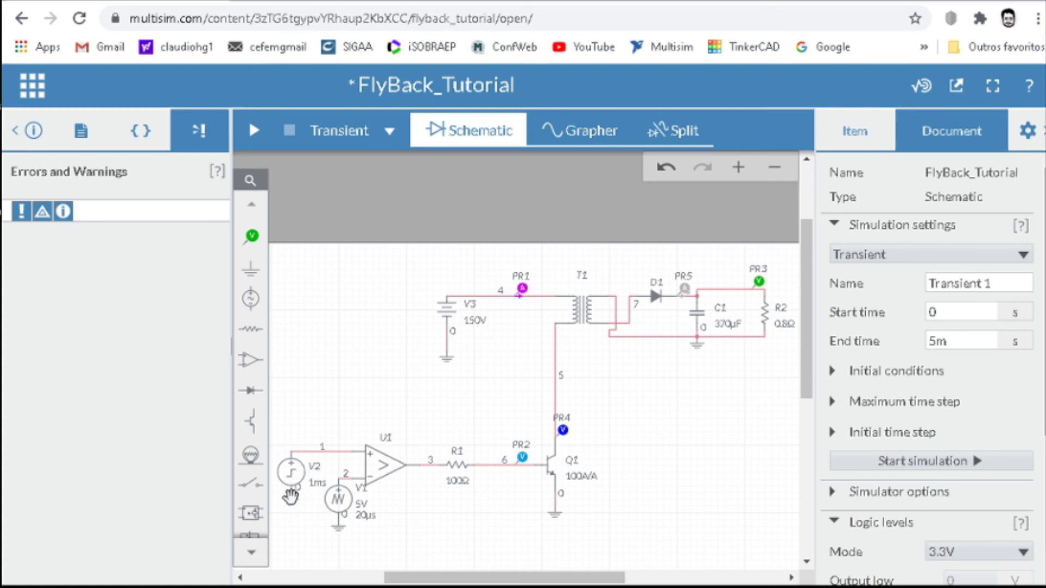
pyautogui.click(290, 469)
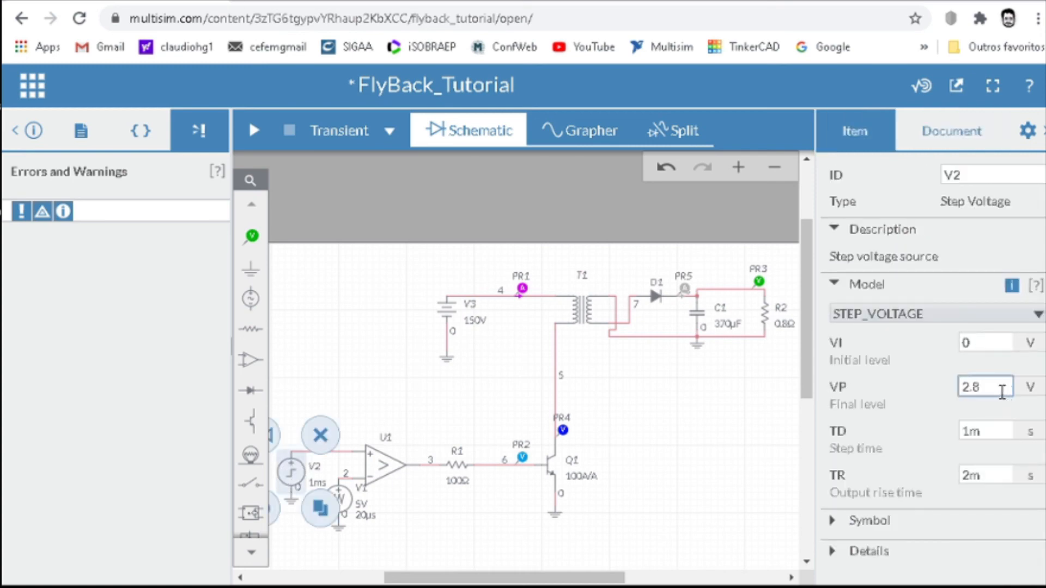
pyautogui.moveTo(1002, 390); pyautogui.dragTo(954, 399)
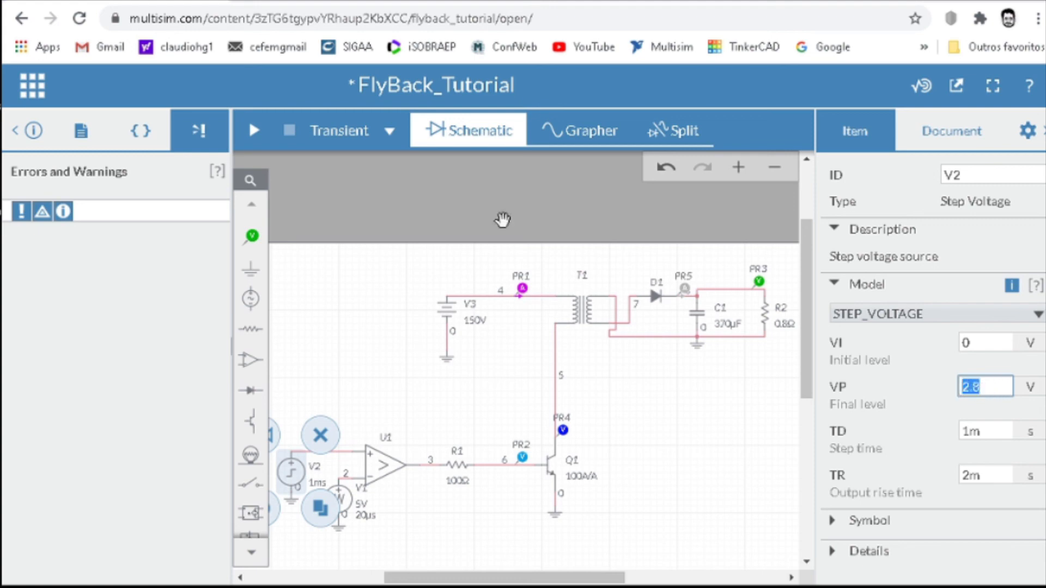
# Step: Inspect PR3, the switch voltages and the winding currents over a few switching cycles between about 4.48 and 4.57 ms
pyautogui.click(580, 143)
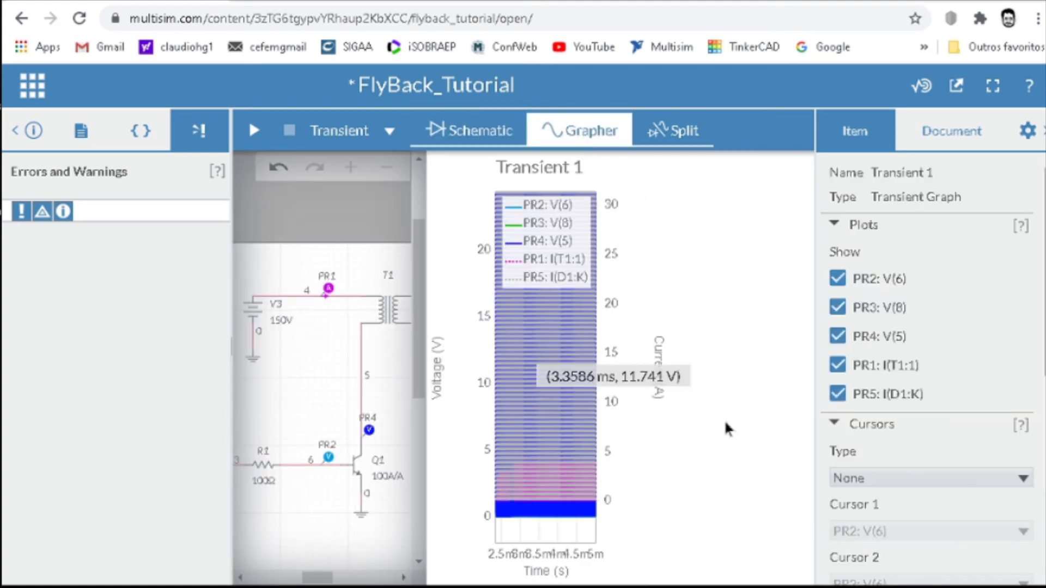
pyautogui.scroll(5, 673, 500)
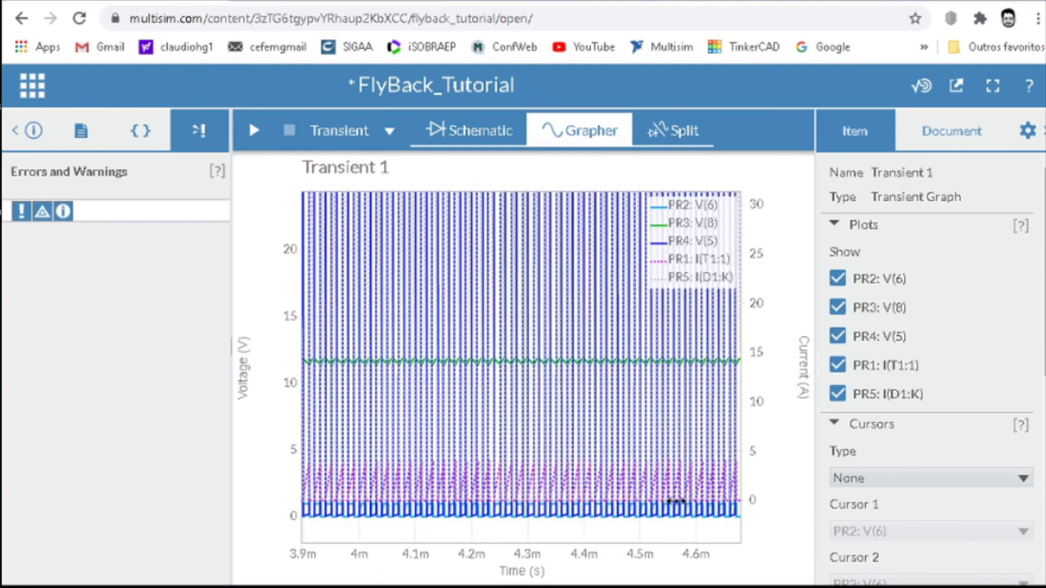
pyautogui.scroll(5, 676, 500)
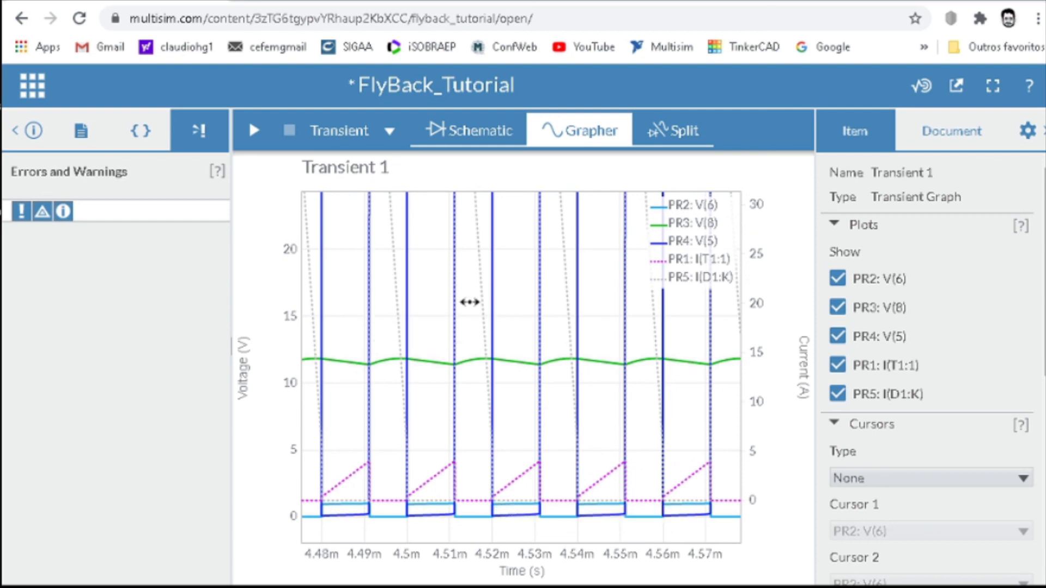
pyautogui.scroll(-3, 470, 302)
# Step: Return to the schematic and set the final level VP of step voltage source V2 to 2 V
pyautogui.click(478, 127)
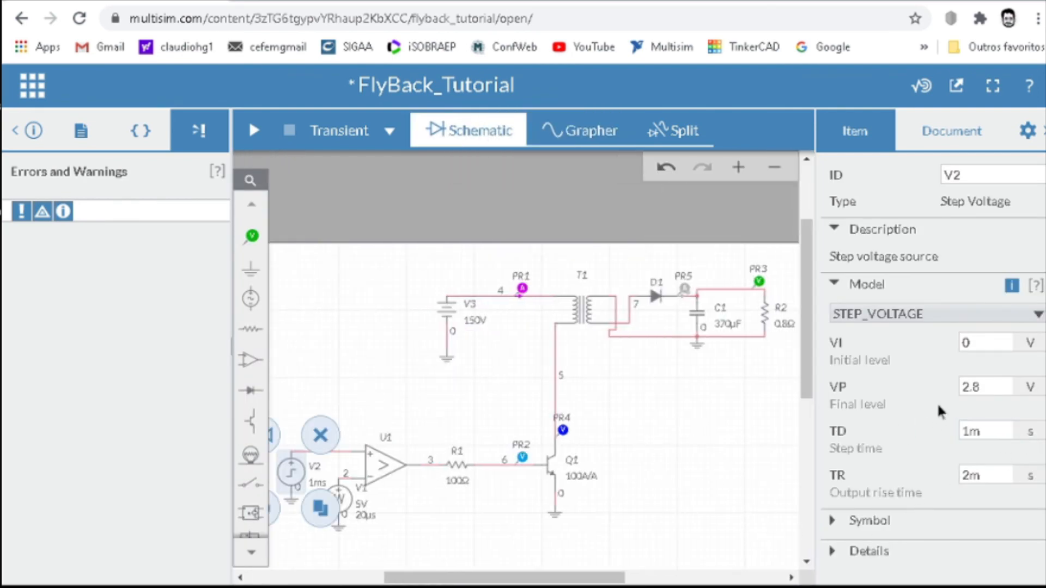
pyautogui.click(985, 387)
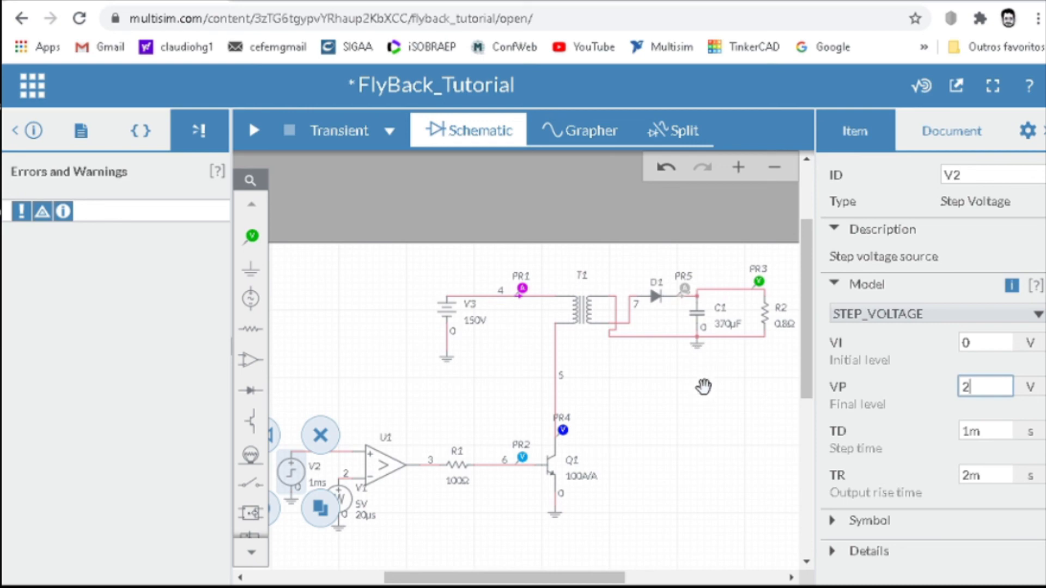
pyautogui.click(361, 347)
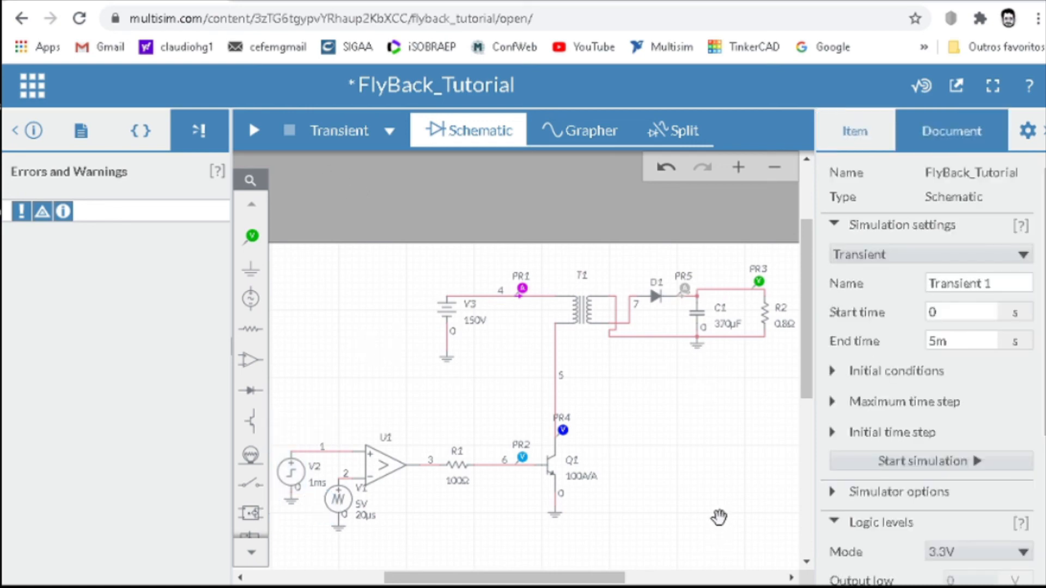
# Step: Save the FlyBack_Tutorial circuit with the whole schematic sheet in view
pyautogui.scroll(-2, 707, 481)
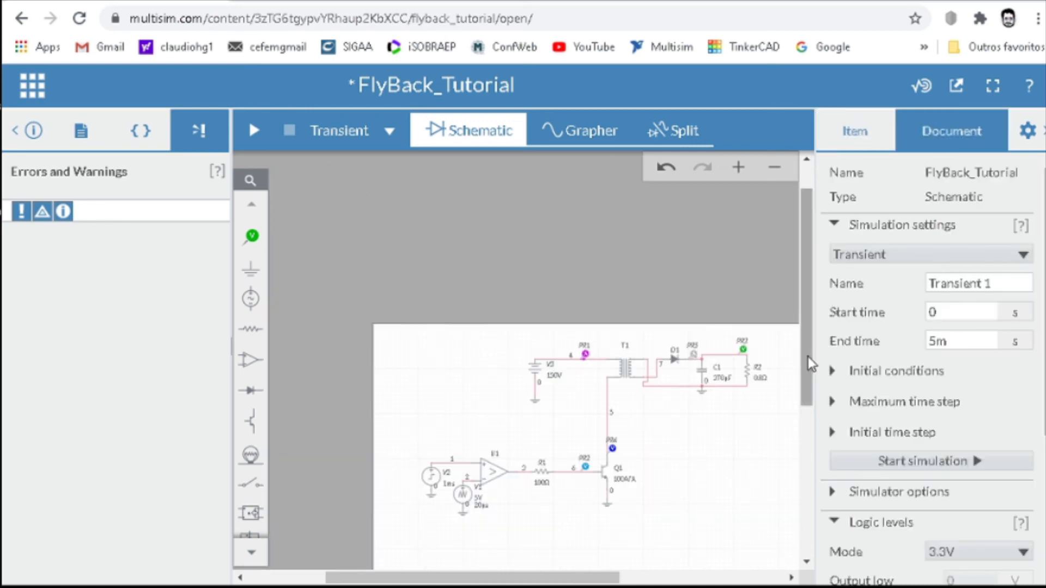
pyautogui.moveTo(808, 357); pyautogui.dragTo(806, 406)
pyautogui.moveTo(582, 577); pyautogui.dragTo(624, 577)
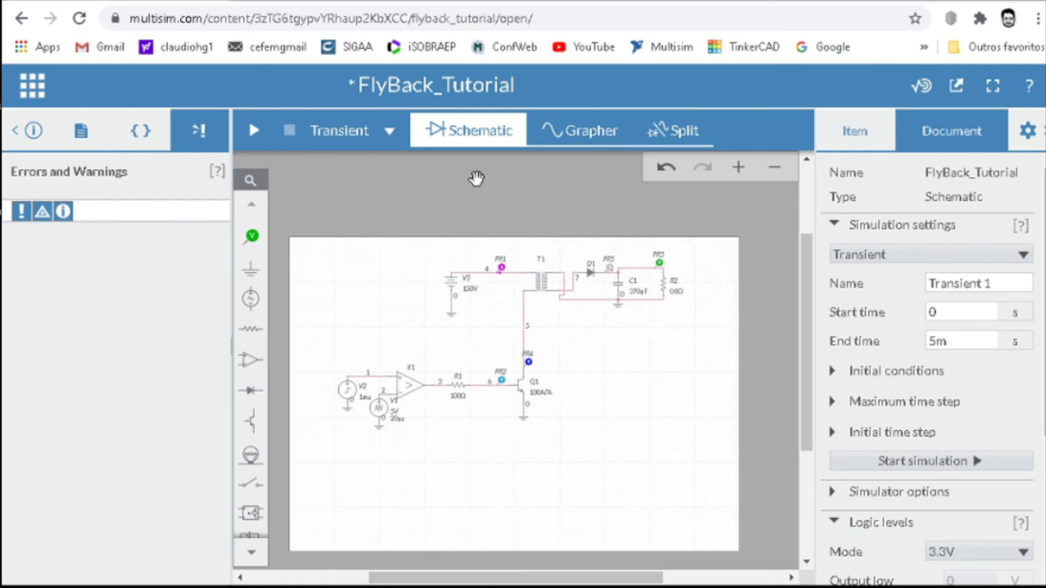
pyautogui.hotkey('ctrl', 's')
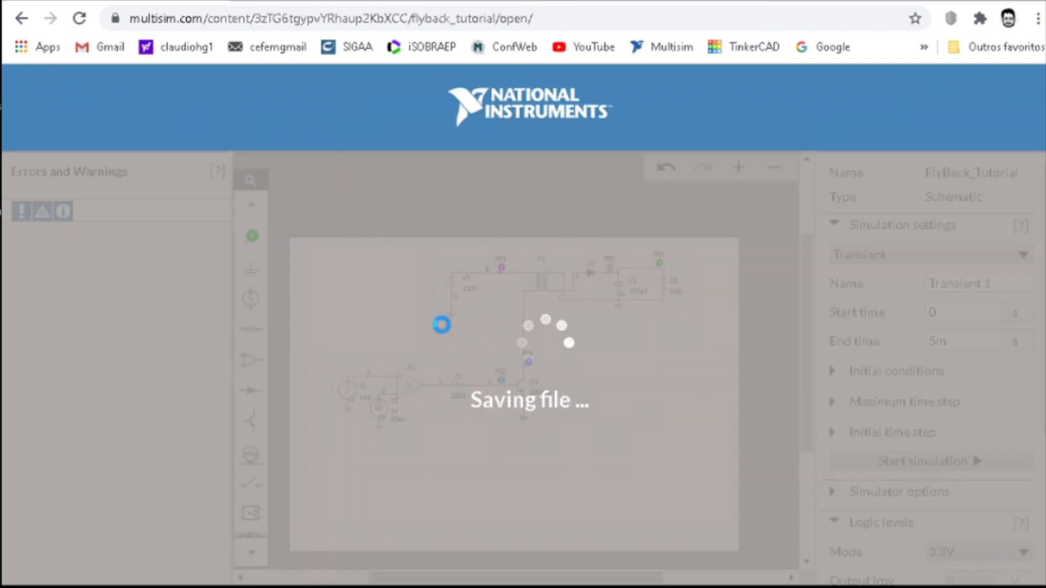